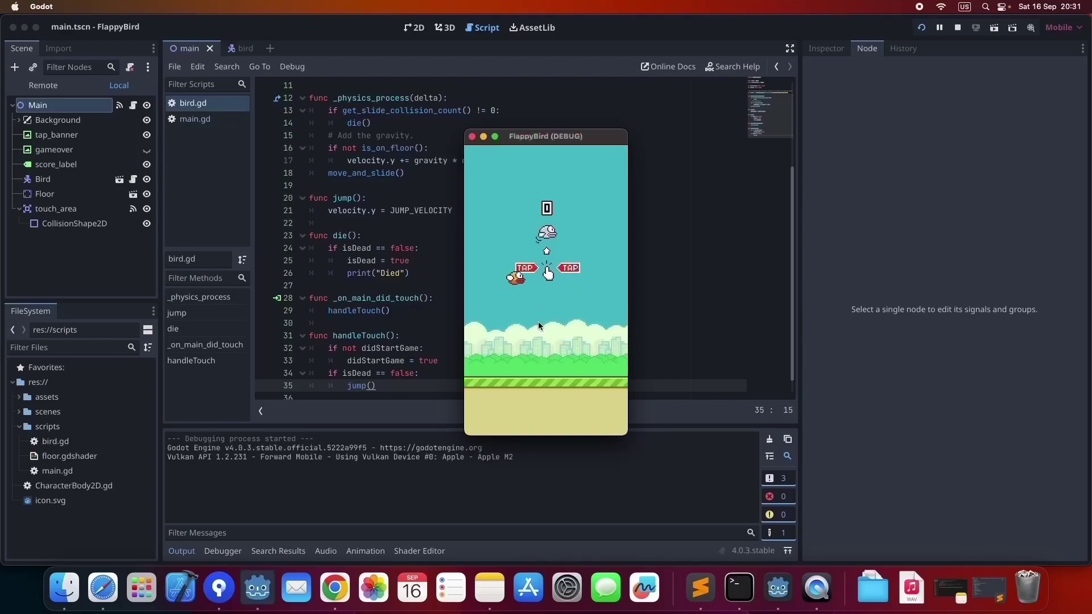
Step: Flap the bird a few times in the running game until it dies, then close the game
{"action": "left_click", "coordinate": [541, 348]}
{"action": "left_click", "coordinate": [540, 366]}
{"action": "left_click", "coordinate": [572, 358]}
{"action": "left_click", "coordinate": [471, 137]}
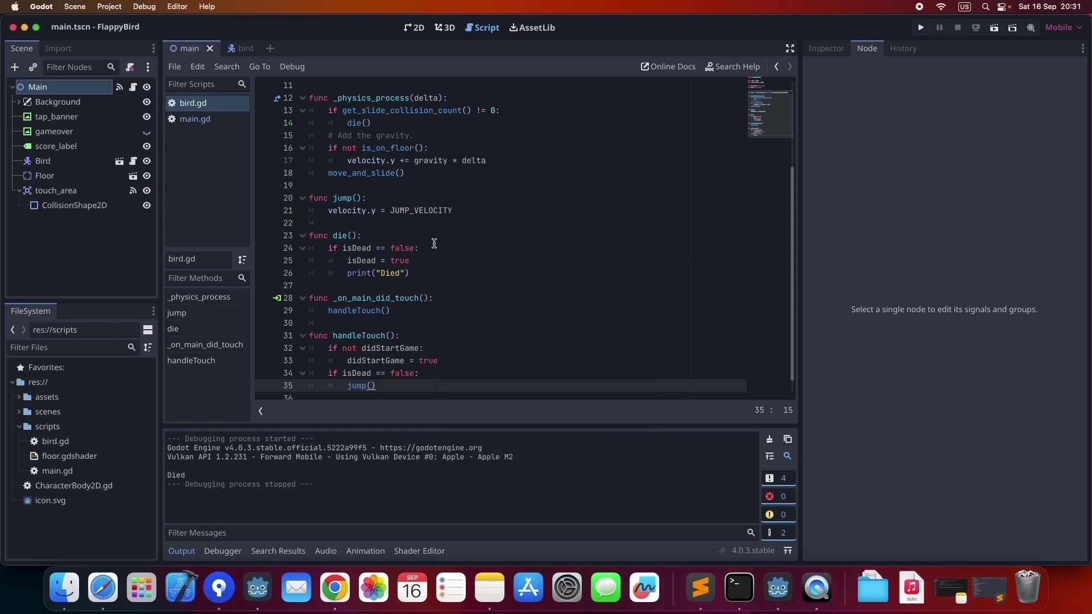
Step: Make line 16 of bird.gd read 'if not is_on_floor() and didStartGame:', then save and run
{"action": "scroll", "coordinate": [445, 253], "scroll_direction": "up", "scroll_amount": 3}
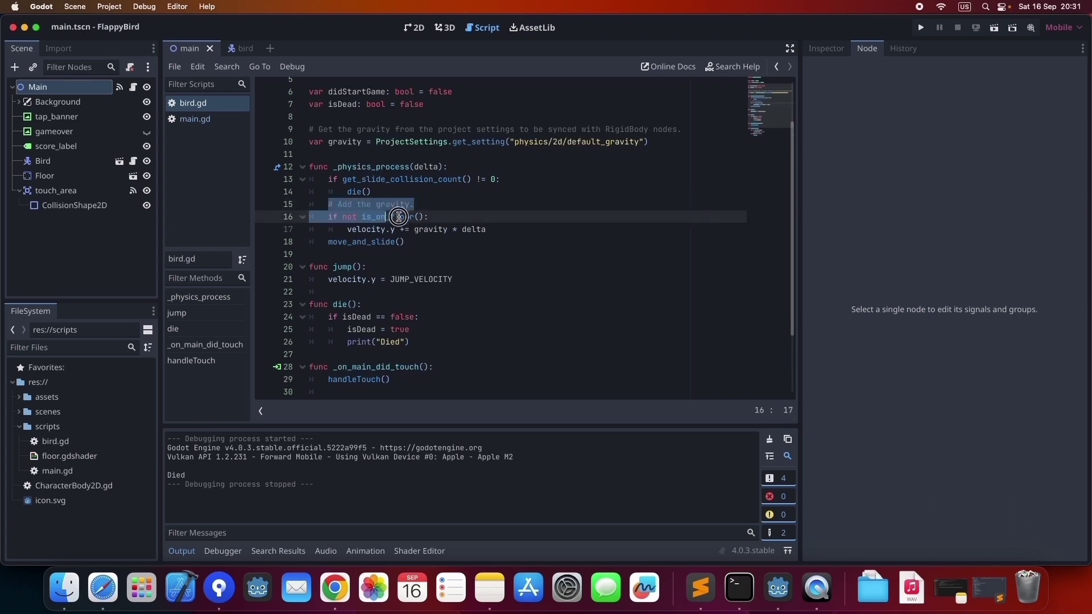
{"action": "mouse_move", "coordinate": [332, 205]}
{"action": "left_mouse_down"}
{"action": "mouse_move", "coordinate": [492, 230]}
{"action": "mouse_move", "coordinate": [338, 217]}
{"action": "left_mouse_up"}
{"action": "left_click", "coordinate": [494, 230]}
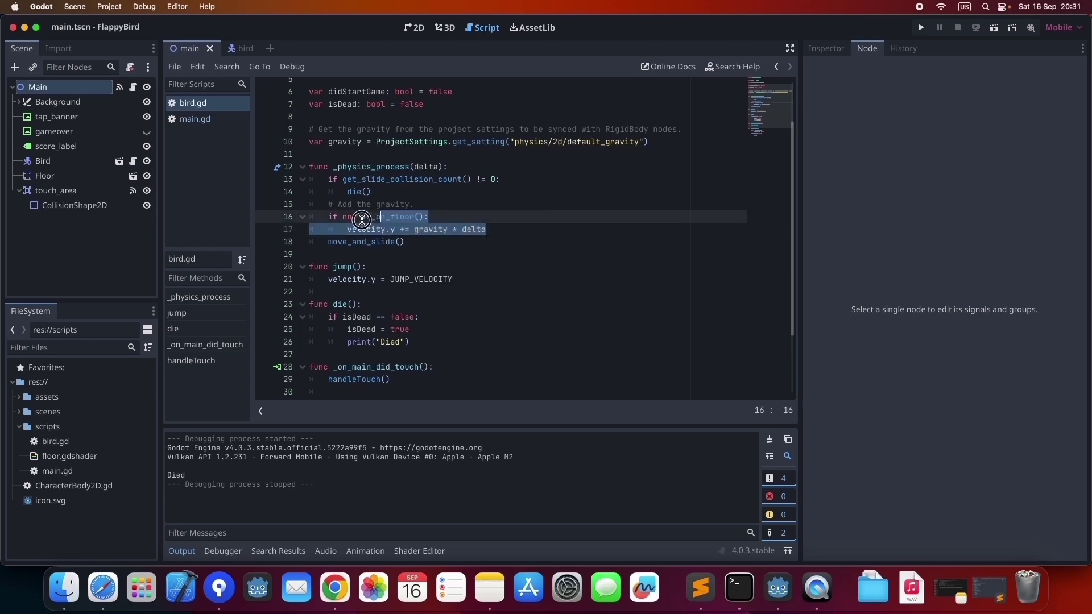
{"action": "left_click", "coordinate": [423, 216]}
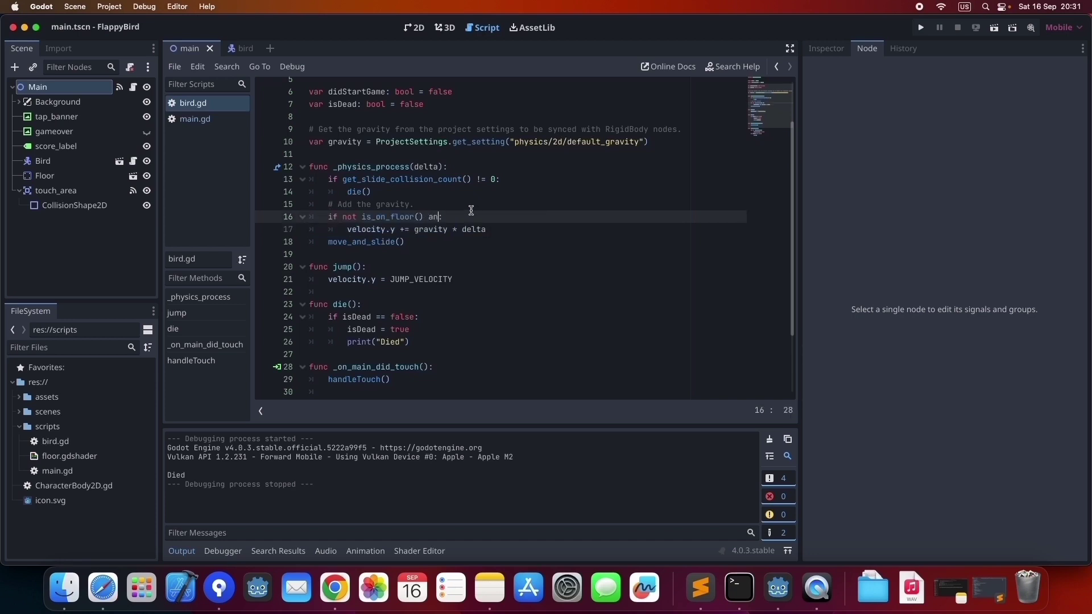
{"action": "type", "text": "d didStartGame"}
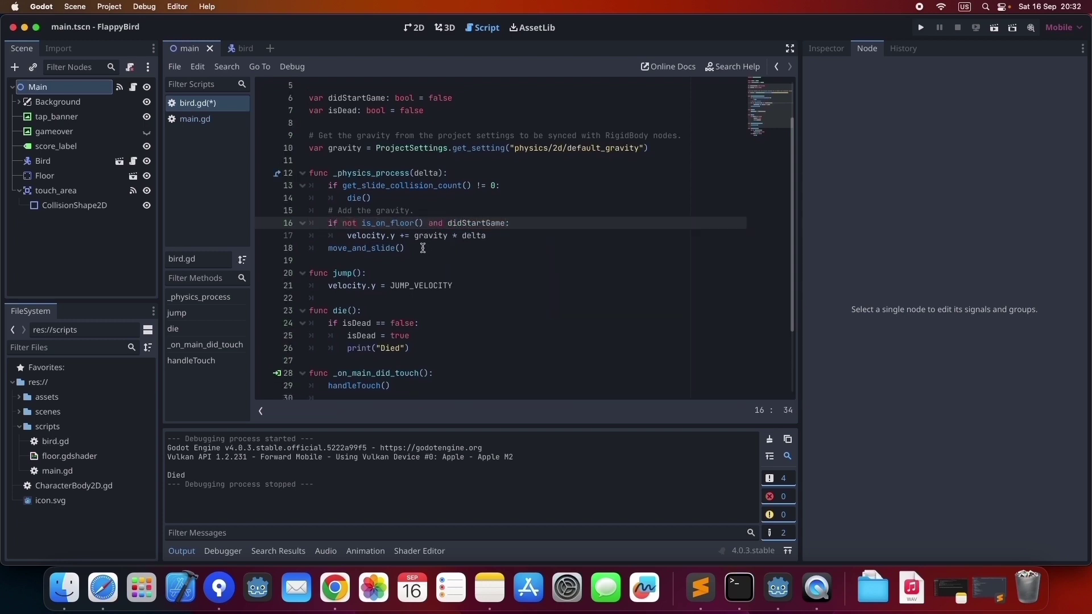
{"action": "left_click_drag", "start_coordinate": [427, 249], "coordinate": [328, 223]}
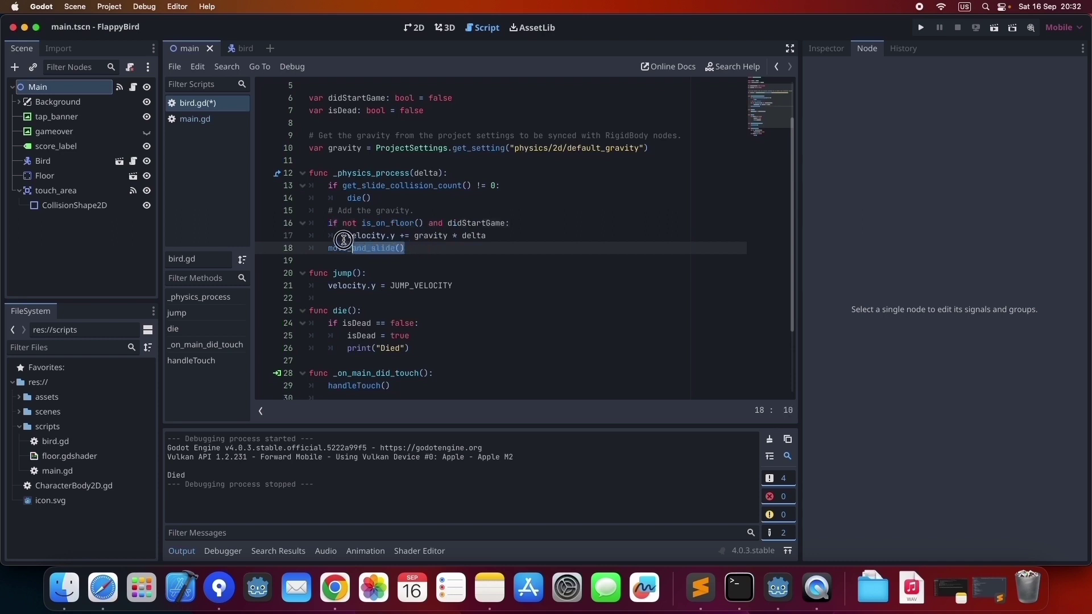
{"action": "left_click", "coordinate": [419, 248]}
{"action": "key", "text": "super+b"}
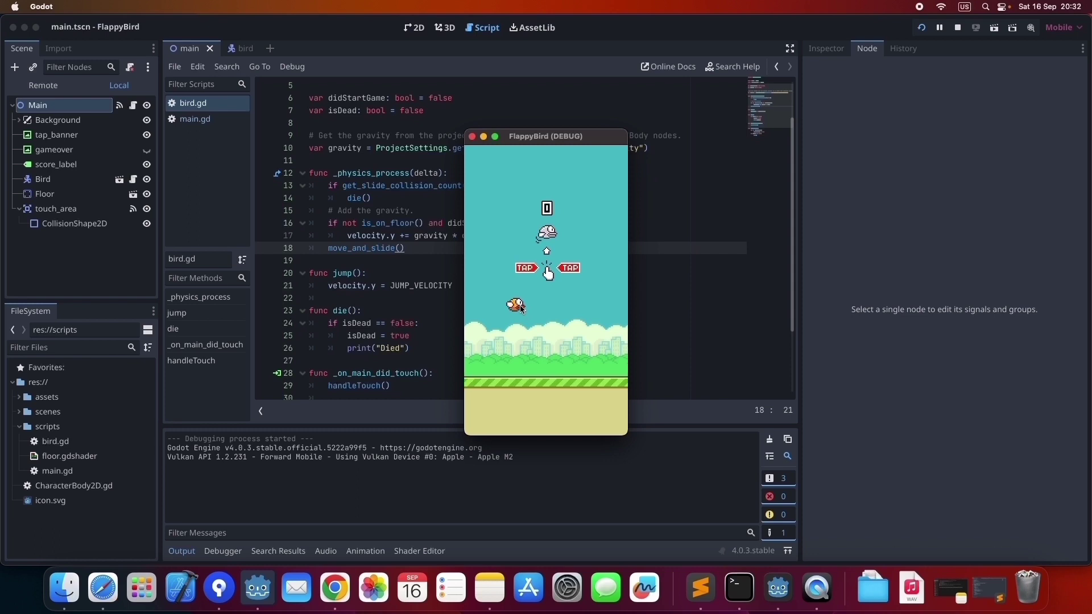
Step: Flap the bird twice, close the test run, and select the didStartGame declaration on line 6
{"action": "left_click", "coordinate": [521, 307]}
{"action": "left_click", "coordinate": [552, 318]}
{"action": "left_click", "coordinate": [473, 137]}
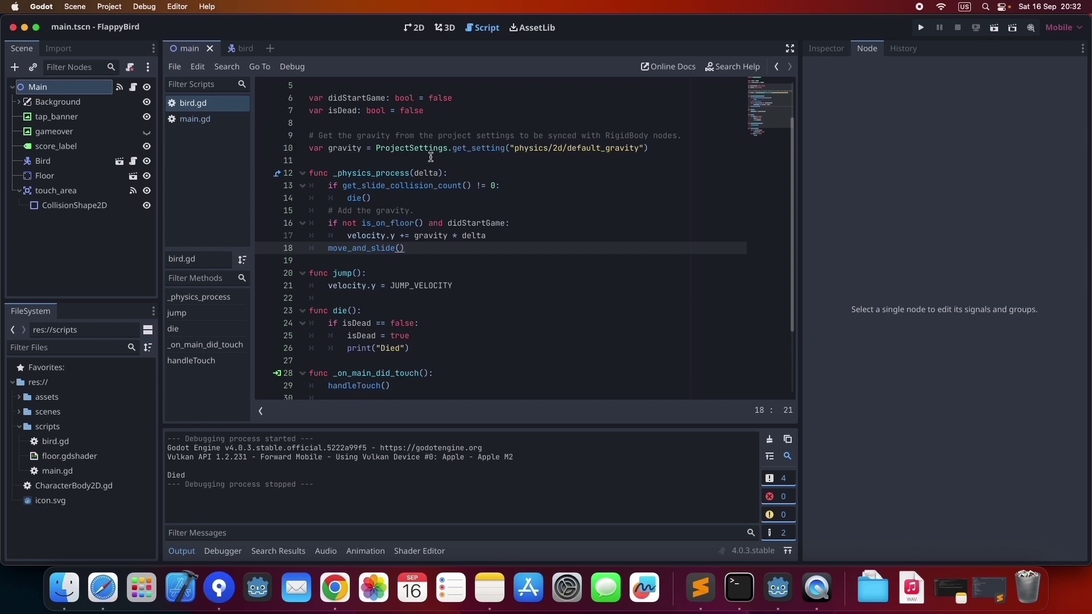
{"action": "left_click_drag", "start_coordinate": [451, 99], "coordinate": [309, 98]}
{"action": "key", "text": "ctrl+c"}
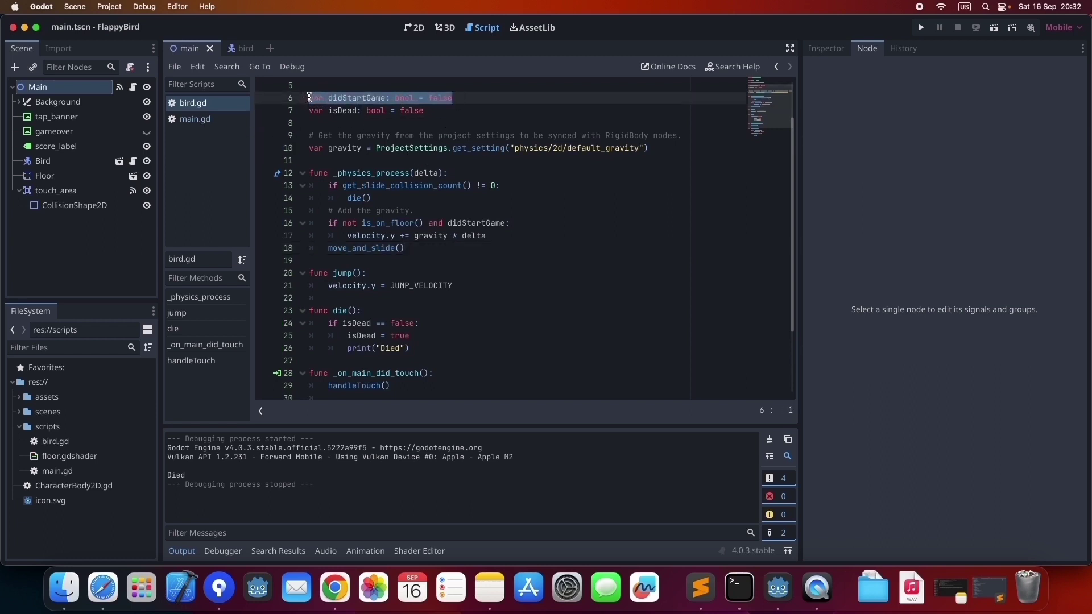
Step: Add 'var didStartGame: bool = false' below the didTouch signal in main.gd
{"action": "left_click", "coordinate": [246, 50]}
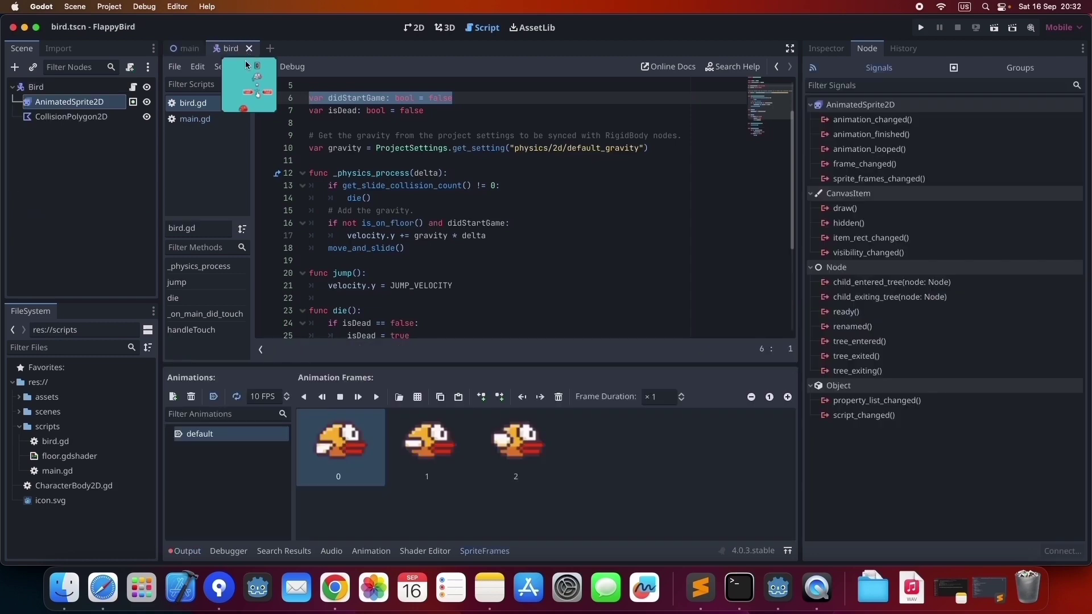
{"action": "left_click", "coordinate": [186, 48]}
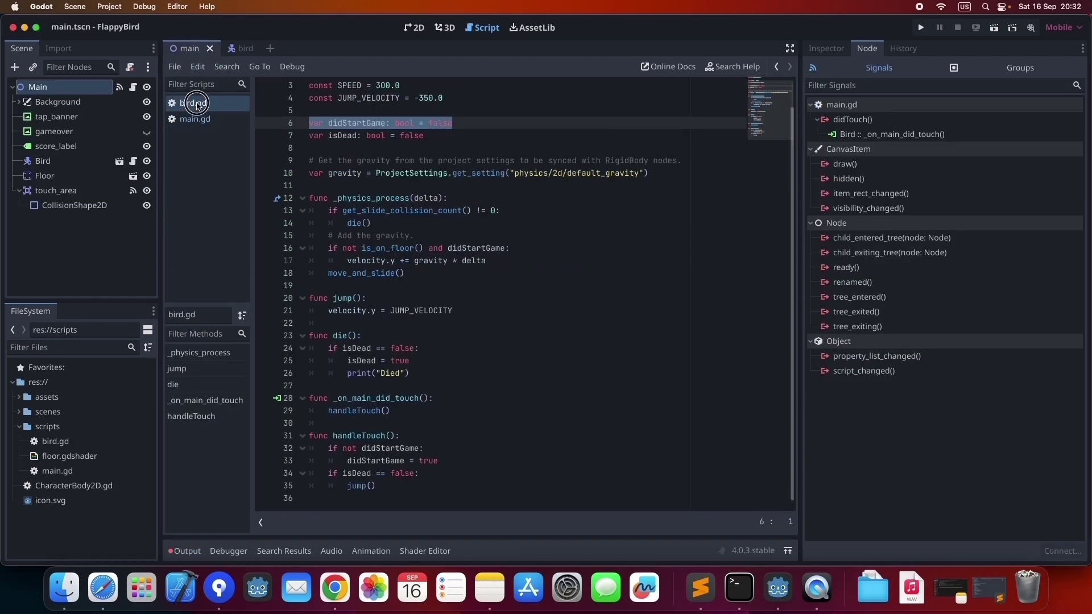
{"action": "left_click", "coordinate": [197, 121]}
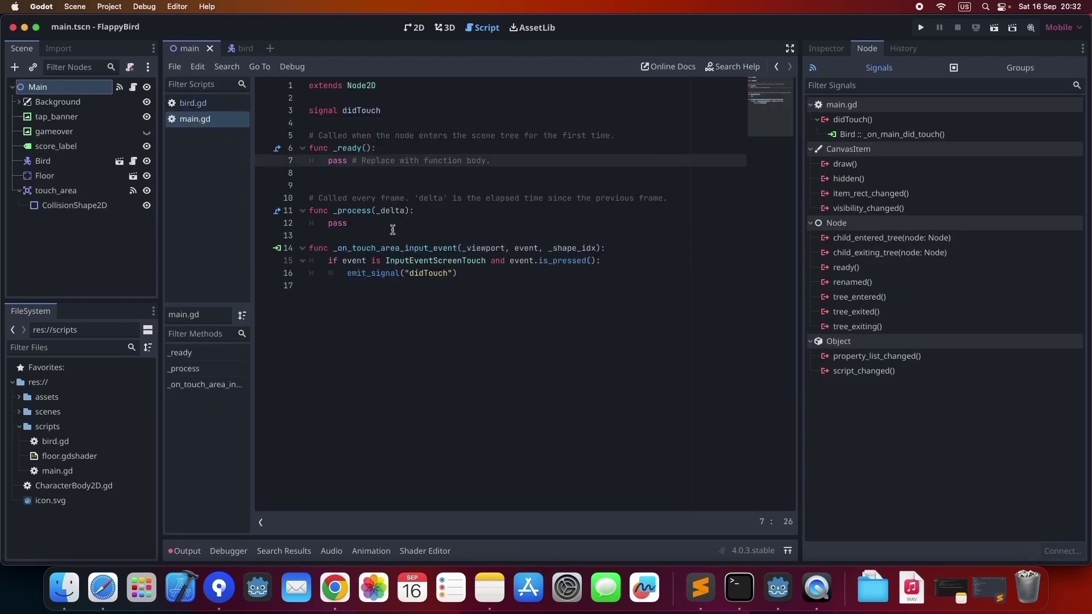
{"action": "left_click", "coordinate": [393, 116]}
{"action": "key", "text": "Return"}
{"action": "type", "text": "var didStartGame: bool = false"}
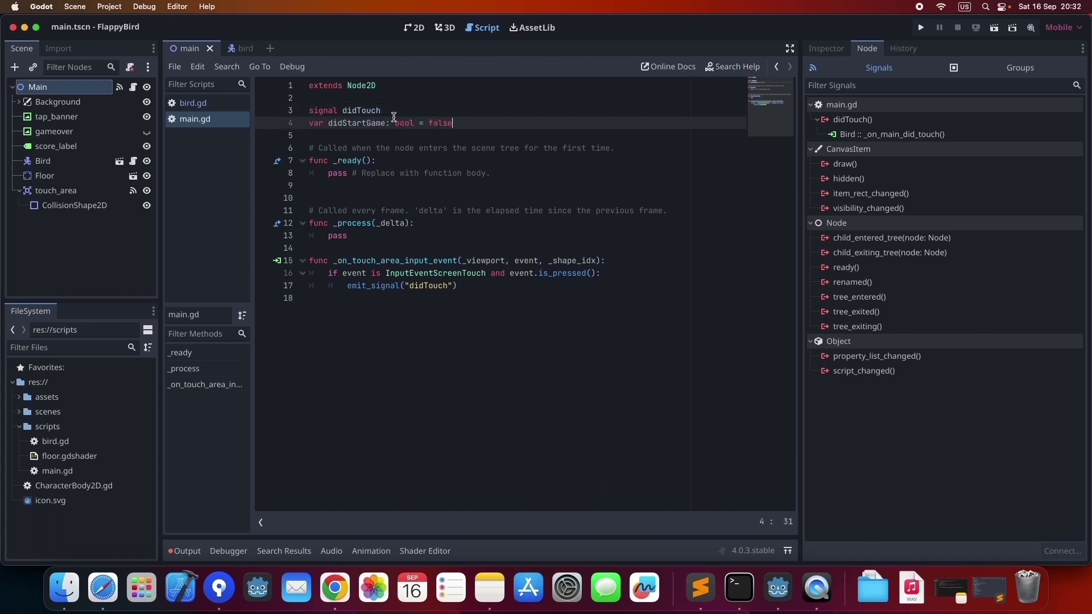
Step: In the touch handler, add 'if didStartGame == false:' that sets didStartGame = true
{"action": "left_click", "coordinate": [474, 286]}
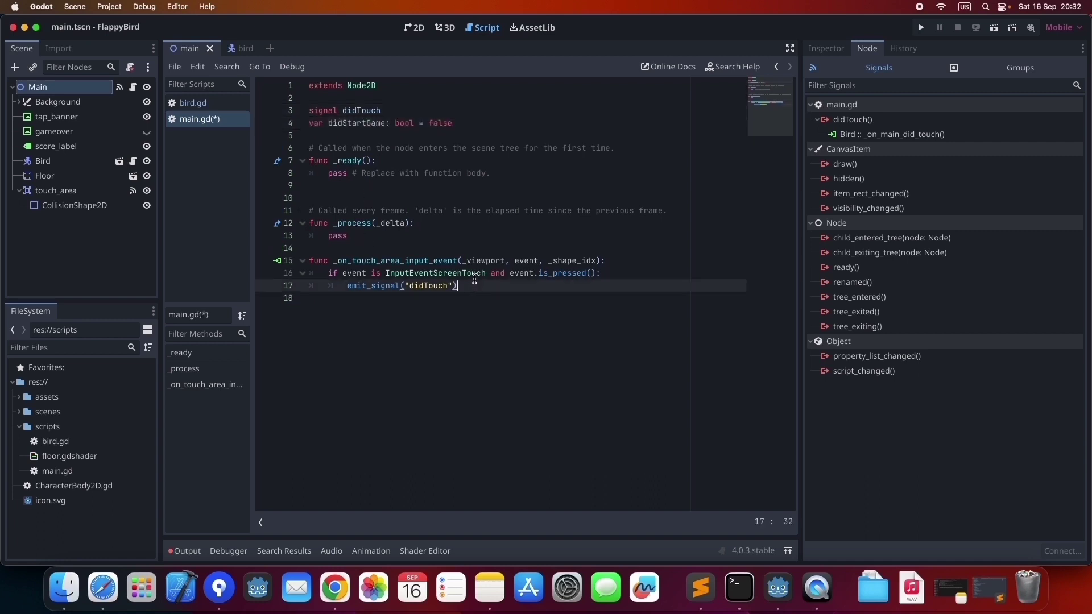
{"action": "key", "text": "Return"}
{"action": "type", "text": "if"}
{"action": "key", "text": "ctrl+v"}
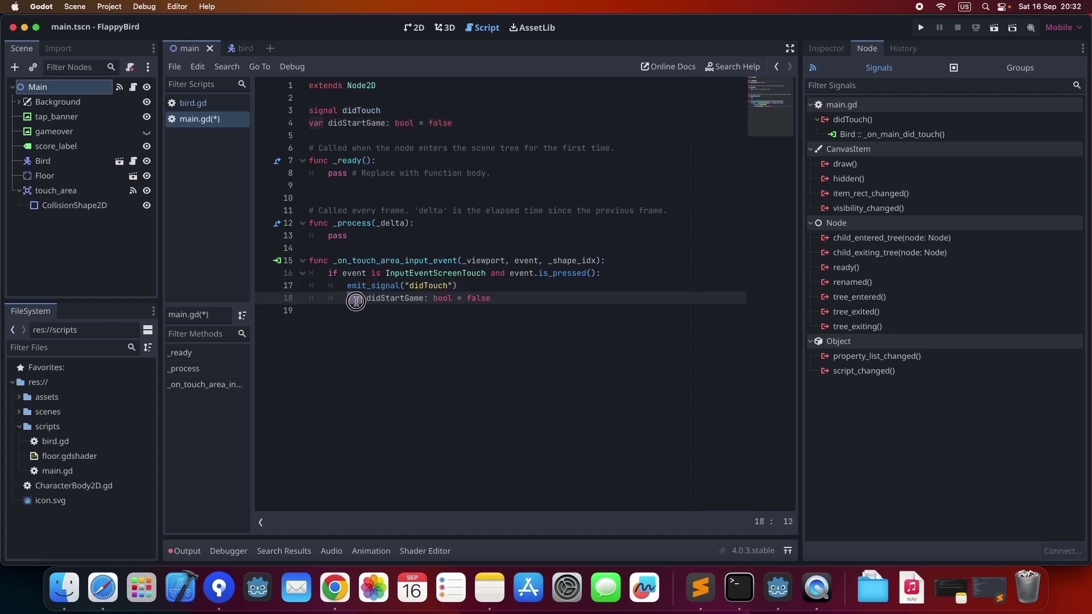
{"action": "left_click_drag", "start_coordinate": [420, 298], "coordinate": [452, 298]}
{"action": "type", "text": "="}
{"action": "key", "text": "End"}
{"action": "type", "text": ":"}
{"action": "key", "text": "Return"}
{"action": "type", "text": "didStartGame = true"}
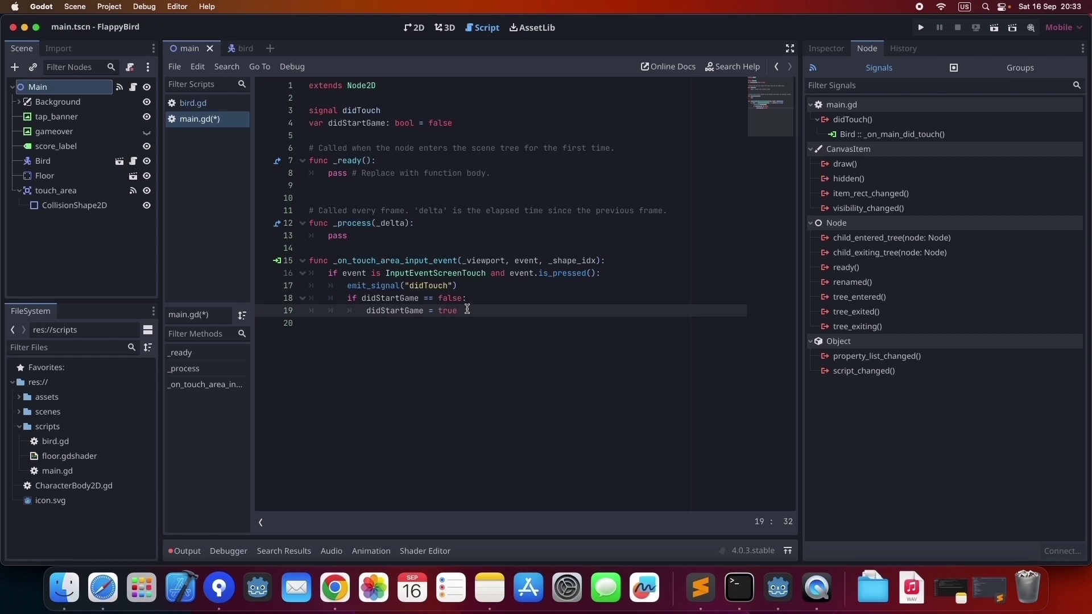
Step: Declare an empty func startGame():, remove an extra blank line, and run the game
{"action": "key", "text": "Return"}
{"action": "key", "text": "Return"}
{"action": "key", "text": "Return"}
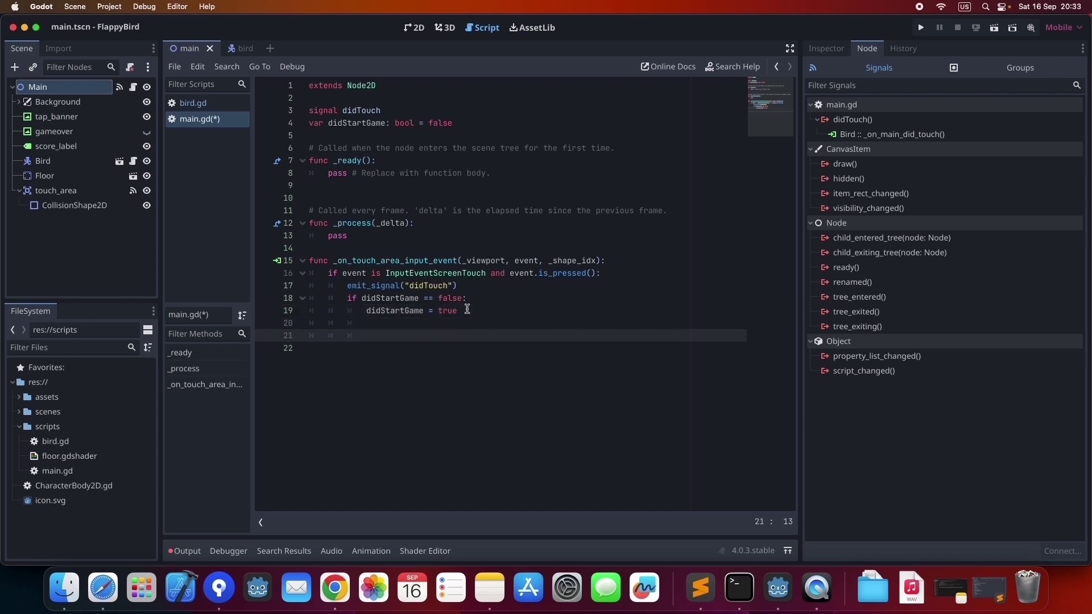
{"action": "key", "text": "Return"}
{"action": "type", "text": "func startGame():"}
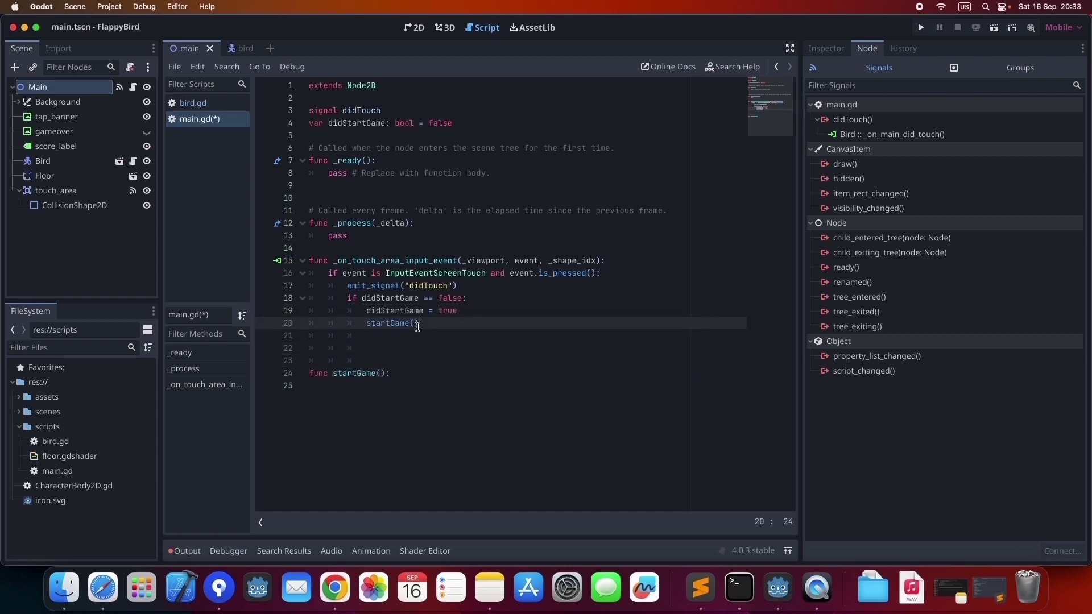
{"action": "left_click", "coordinate": [373, 360]}
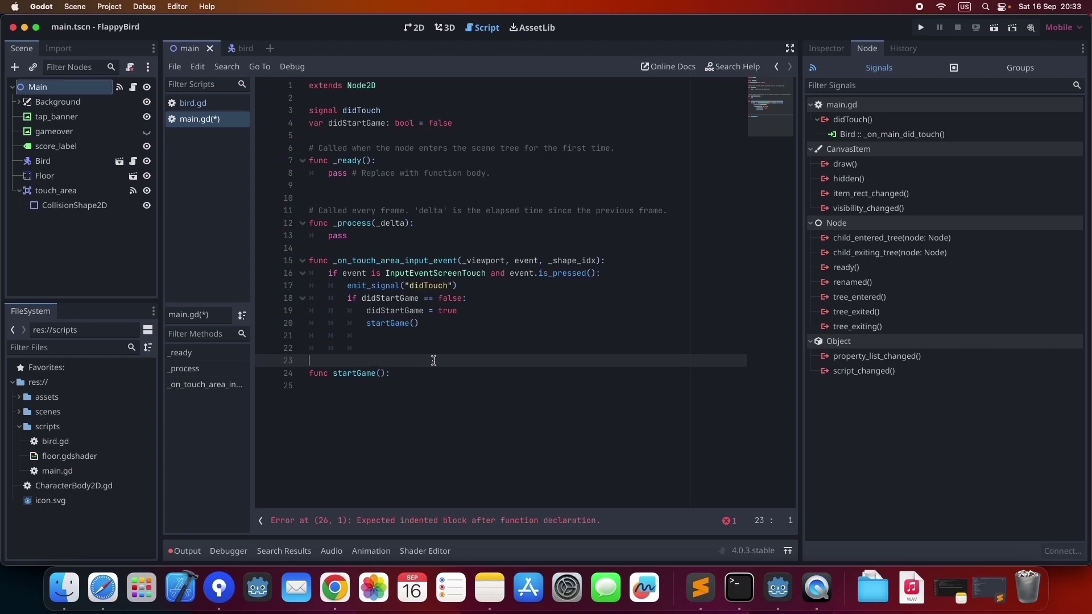
{"action": "left_click", "coordinate": [439, 373]}
{"action": "left_click", "coordinate": [385, 348]}
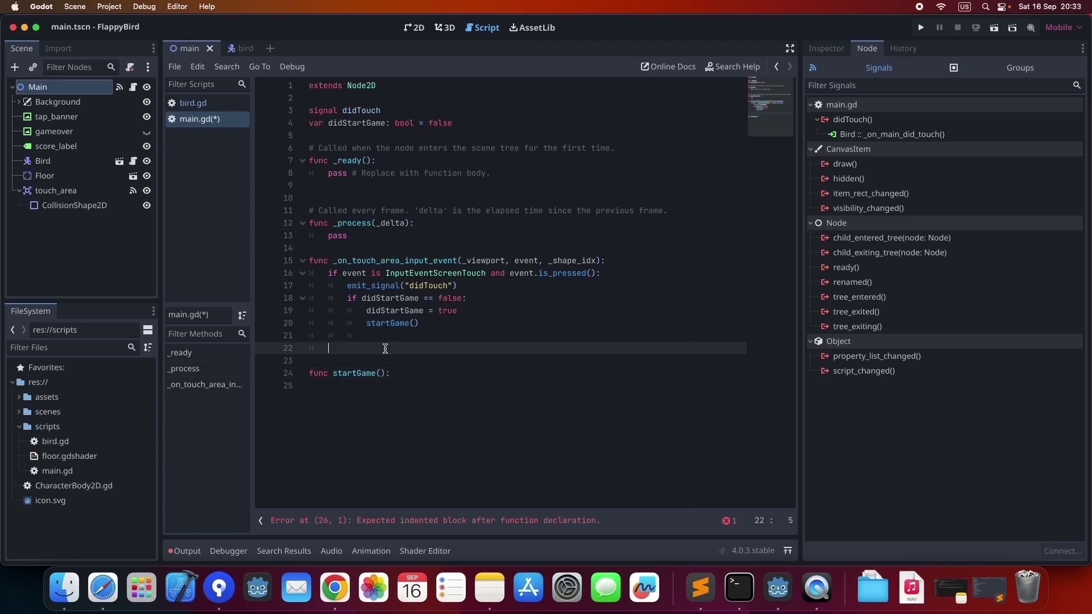
{"action": "key", "text": "BackSpace"}
{"action": "key", "text": "BackSpace"}
{"action": "left_click", "coordinate": [414, 361]}
{"action": "key", "text": "Return"}
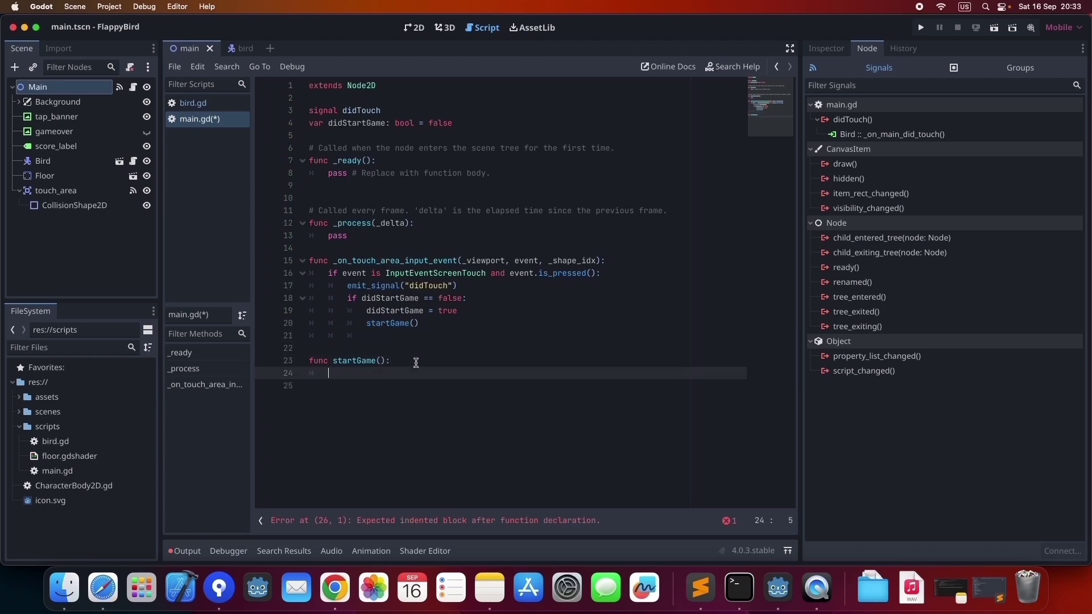
{"action": "left_click", "coordinate": [920, 28]}
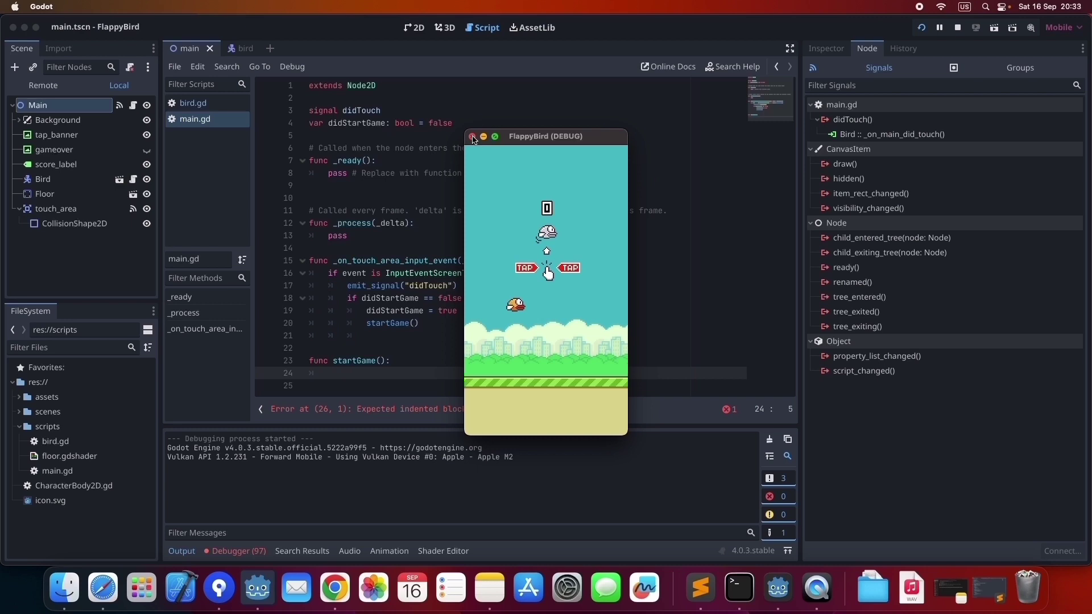
Step: Close the test game, select score_label then tap_banner in the 2D scene, and return to main.gd
{"action": "left_click", "coordinate": [471, 137]}
{"action": "left_click", "coordinate": [410, 28]}
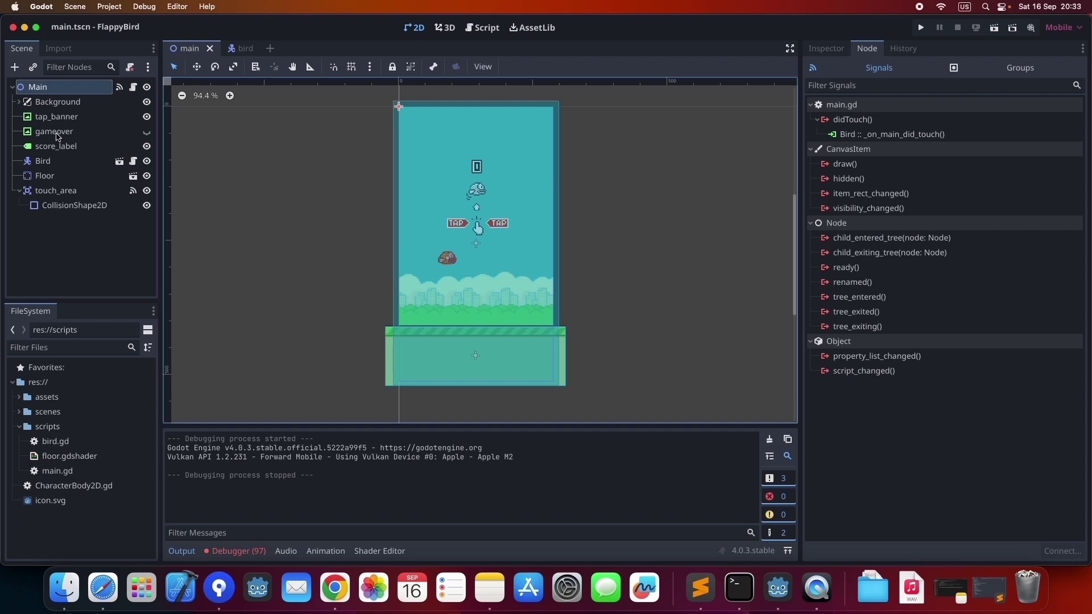
{"action": "left_click", "coordinate": [61, 146]}
{"action": "left_click", "coordinate": [65, 120]}
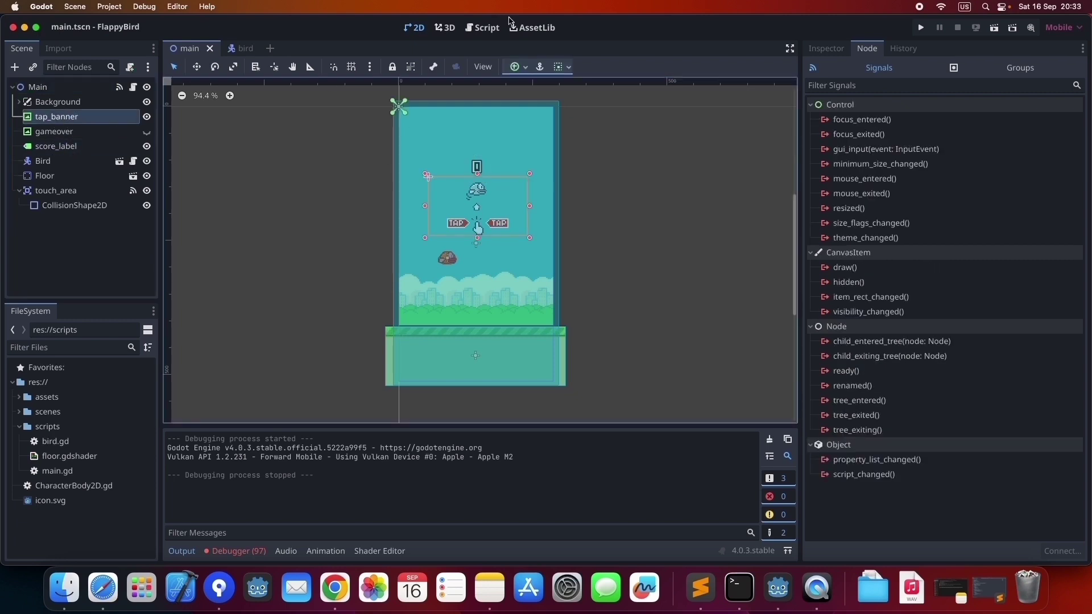
{"action": "left_click", "coordinate": [483, 29]}
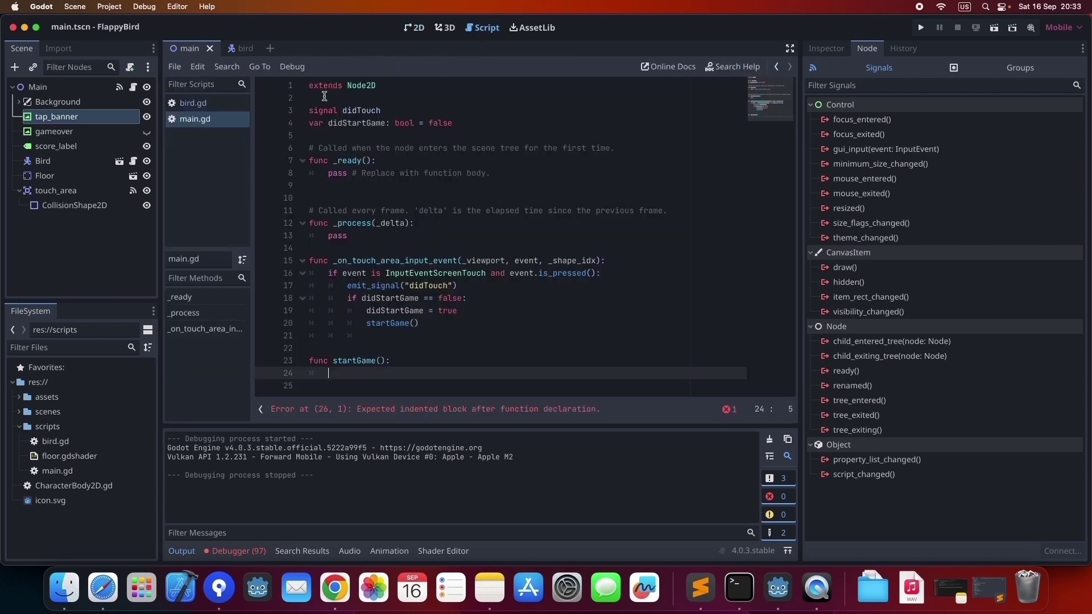
{"action": "left_click", "coordinate": [205, 123]}
{"action": "left_click", "coordinate": [496, 123]}
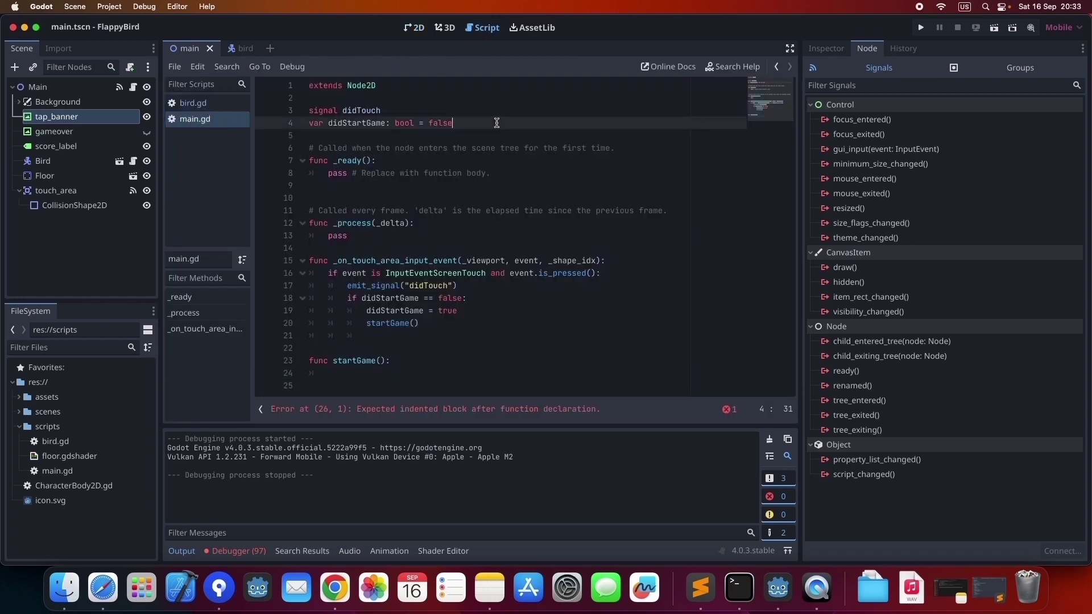
{"action": "key", "text": "Return"}
{"action": "type", "text": "@"}
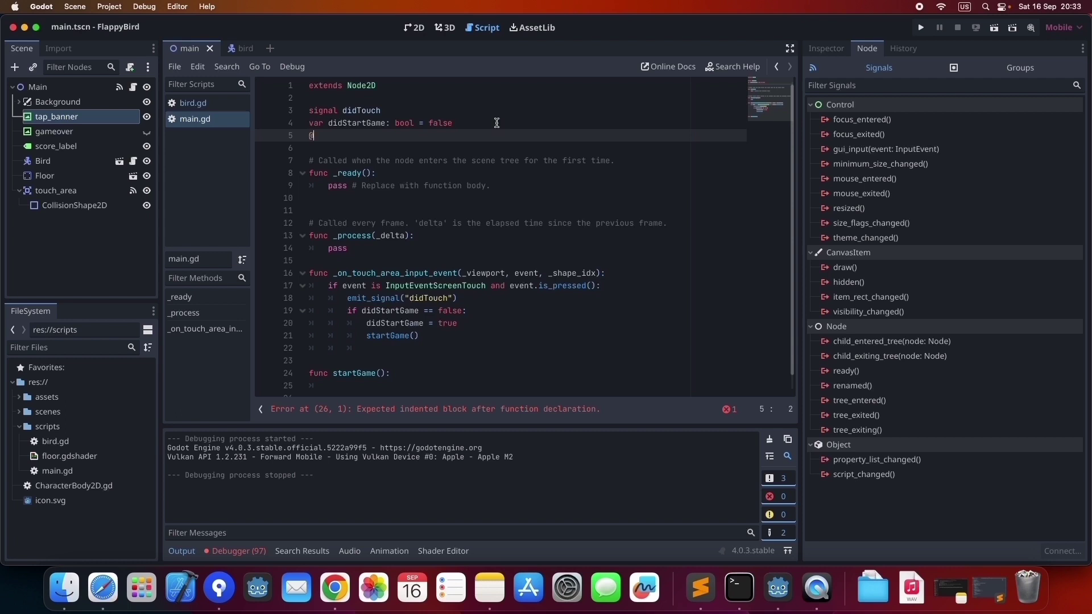
{"action": "type", "text": "onready var tap_banner ="}
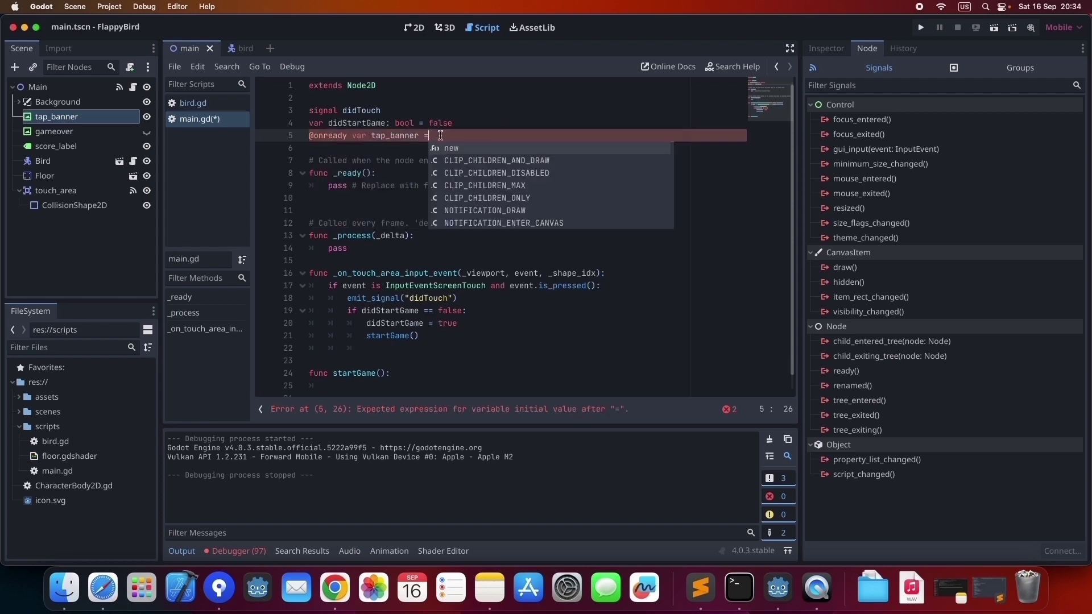
{"action": "left_click_drag", "start_coordinate": [79, 119], "coordinate": [458, 139]}
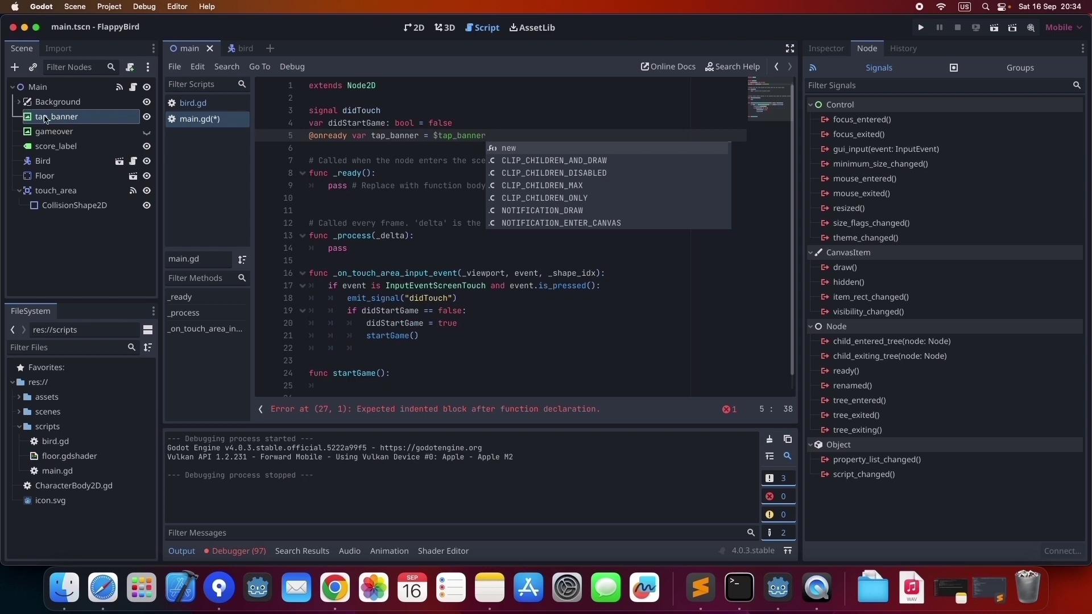
{"action": "left_click", "coordinate": [45, 118]}
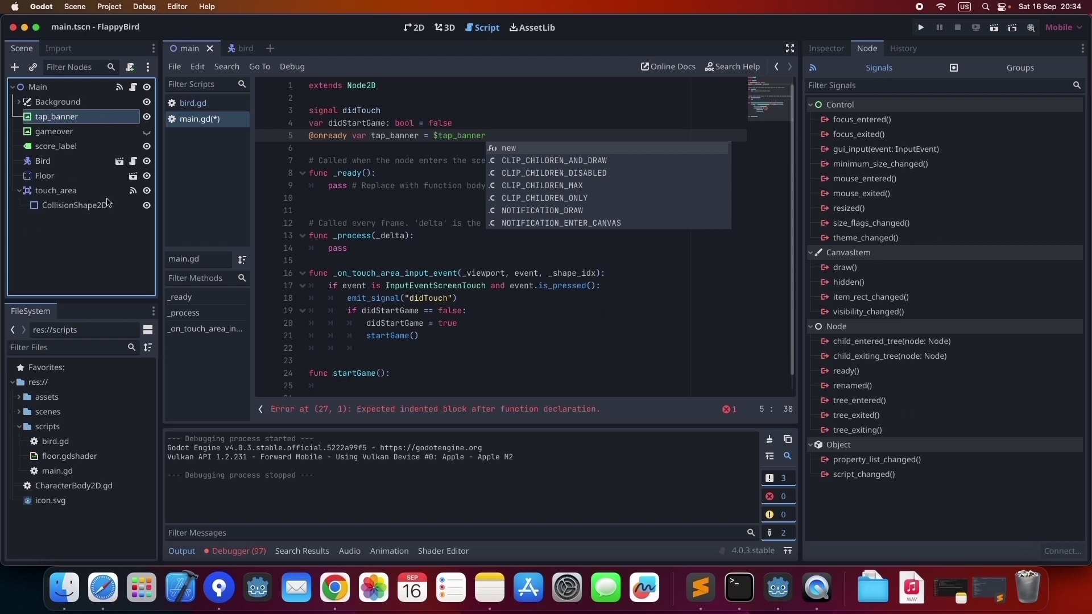
{"action": "left_click", "coordinate": [487, 135]}
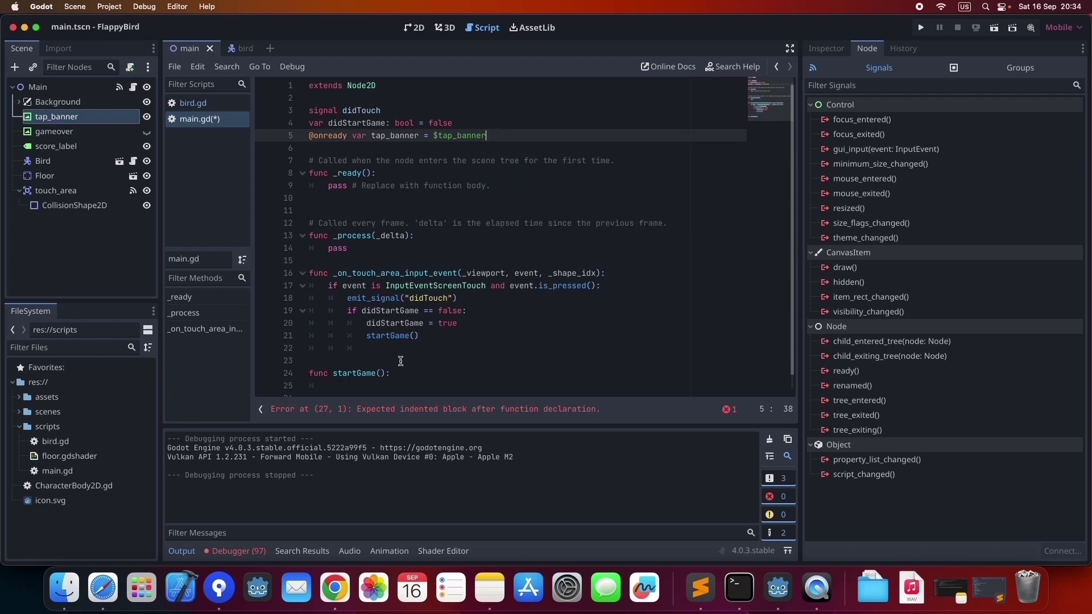
{"action": "scroll", "coordinate": [398, 364], "scroll_direction": "down", "scroll_amount": 1}
Step: Write 'tap_banner.visible = false' in startGame() and run the game
{"action": "left_click", "coordinate": [385, 371]}
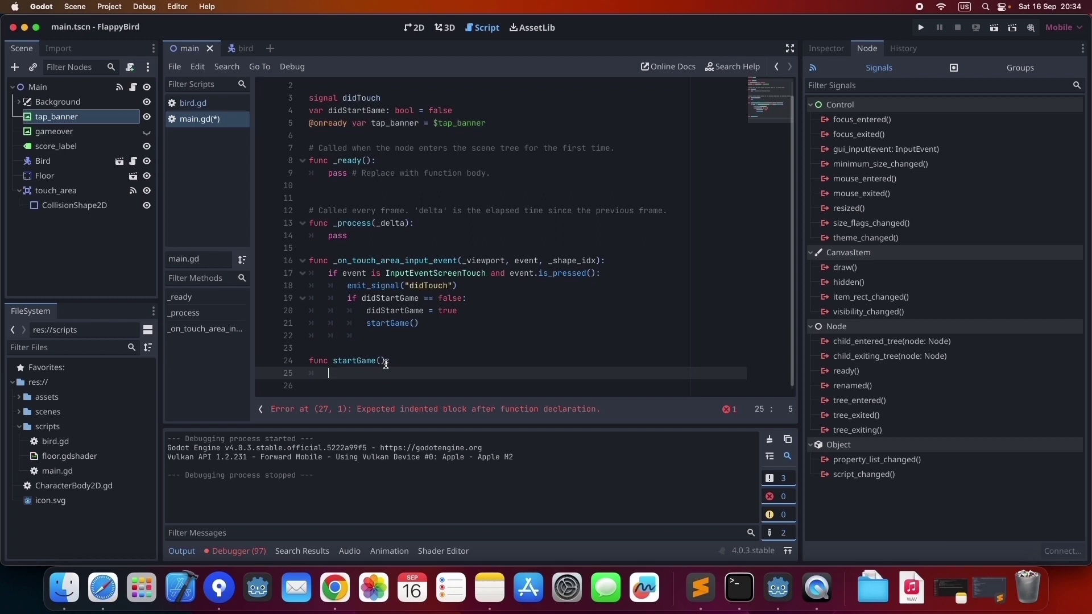
{"action": "type", "text": "tap_banner.vis"}
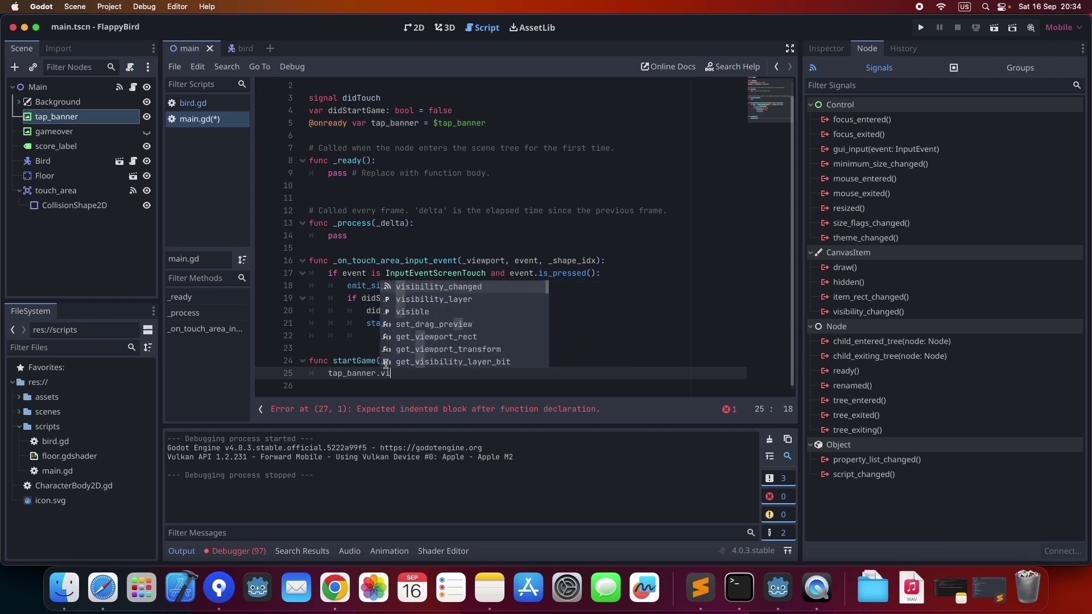
{"action": "type", "text": "ible = false"}
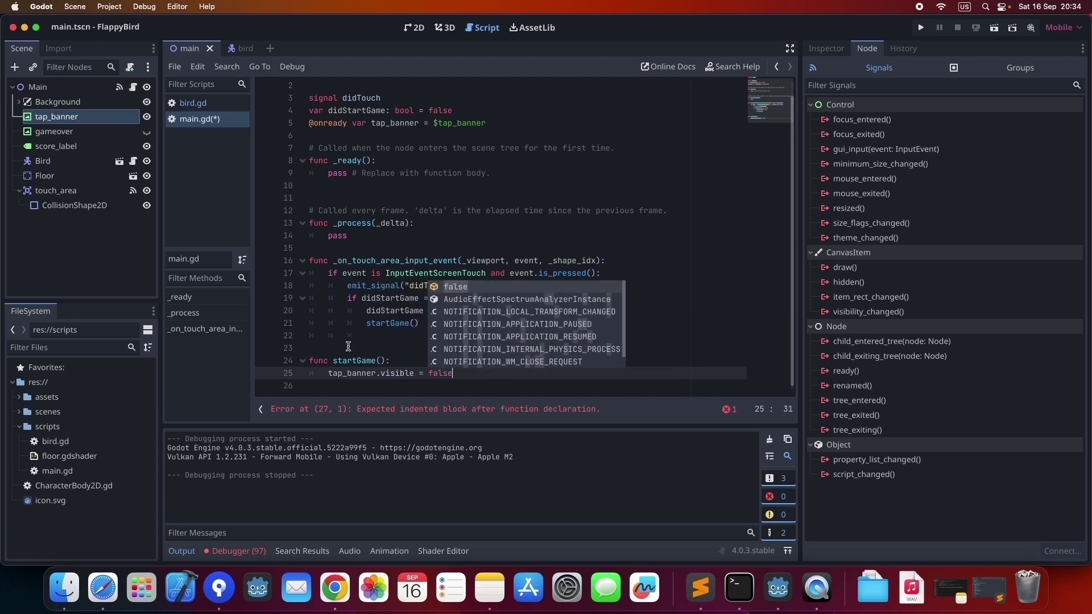
{"action": "left_click", "coordinate": [348, 346]}
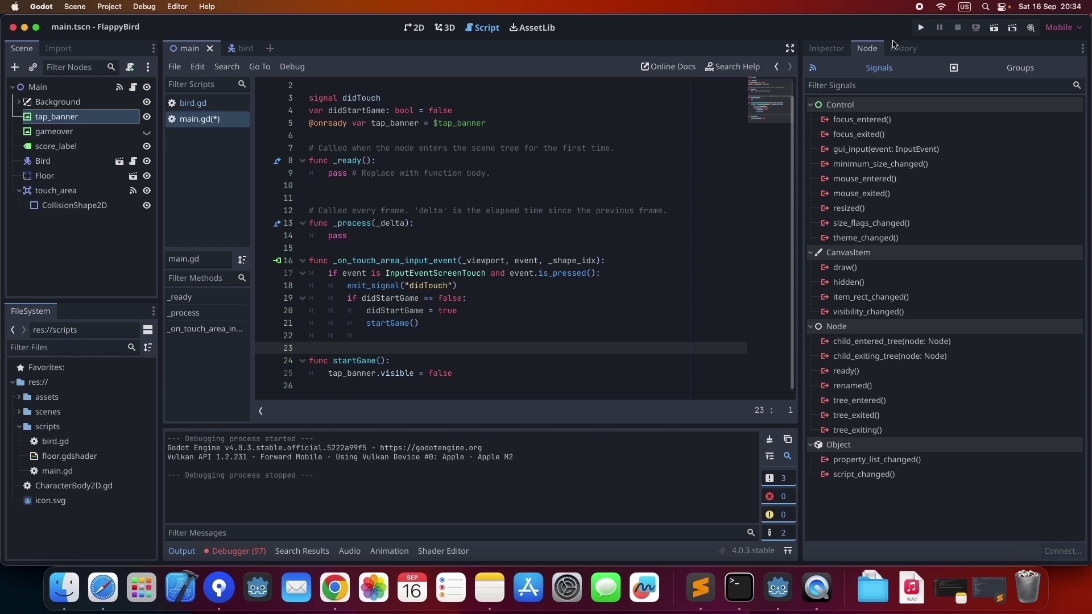
{"action": "left_click", "coordinate": [921, 27]}
Step: Tap to start the game, close the test run, and switch to the bird scene's script
{"action": "left_click", "coordinate": [551, 302]}
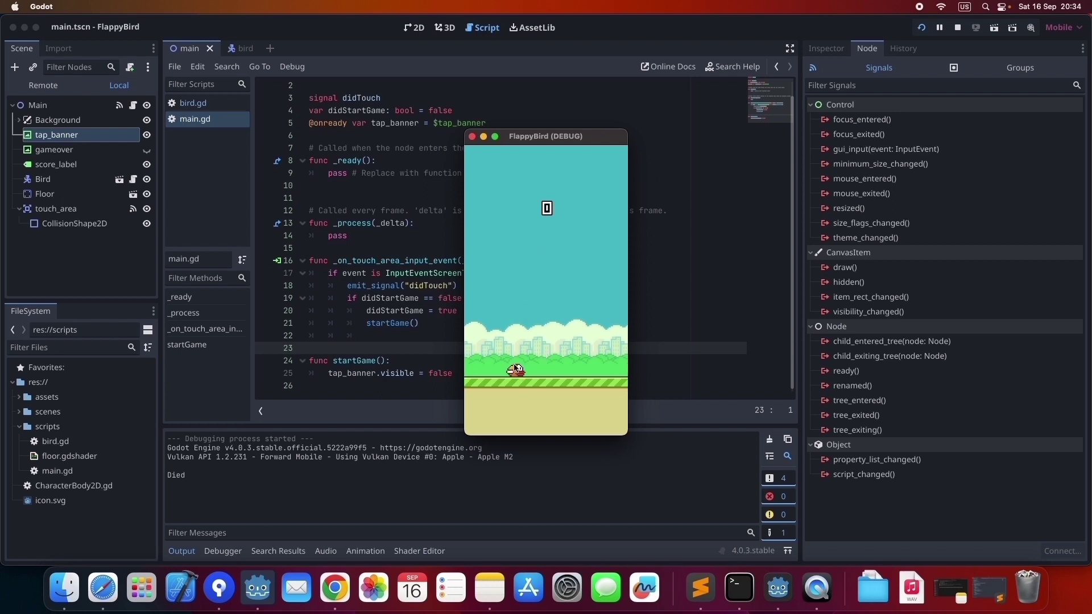
{"action": "left_click", "coordinate": [472, 137]}
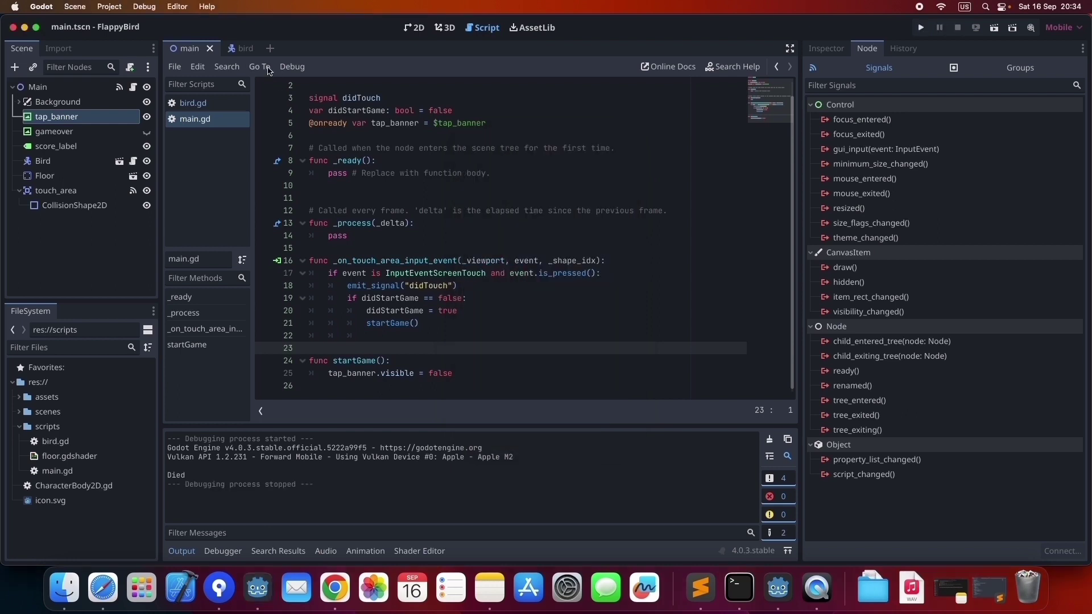
{"action": "left_click", "coordinate": [242, 50]}
{"action": "left_click", "coordinate": [424, 160]}
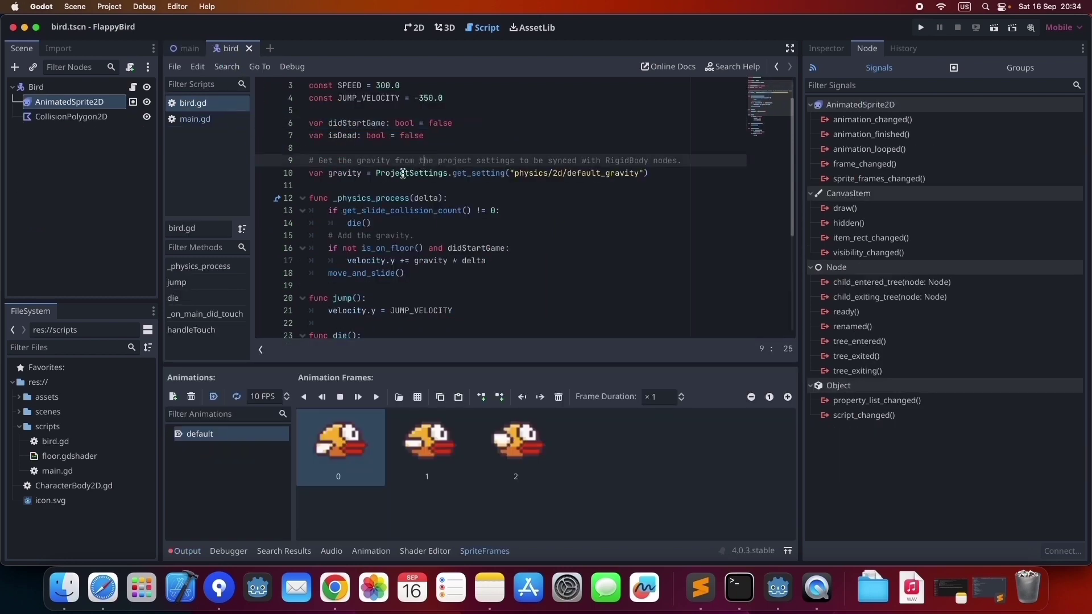
{"action": "scroll", "coordinate": [403, 172], "scroll_direction": "down", "scroll_amount": 1}
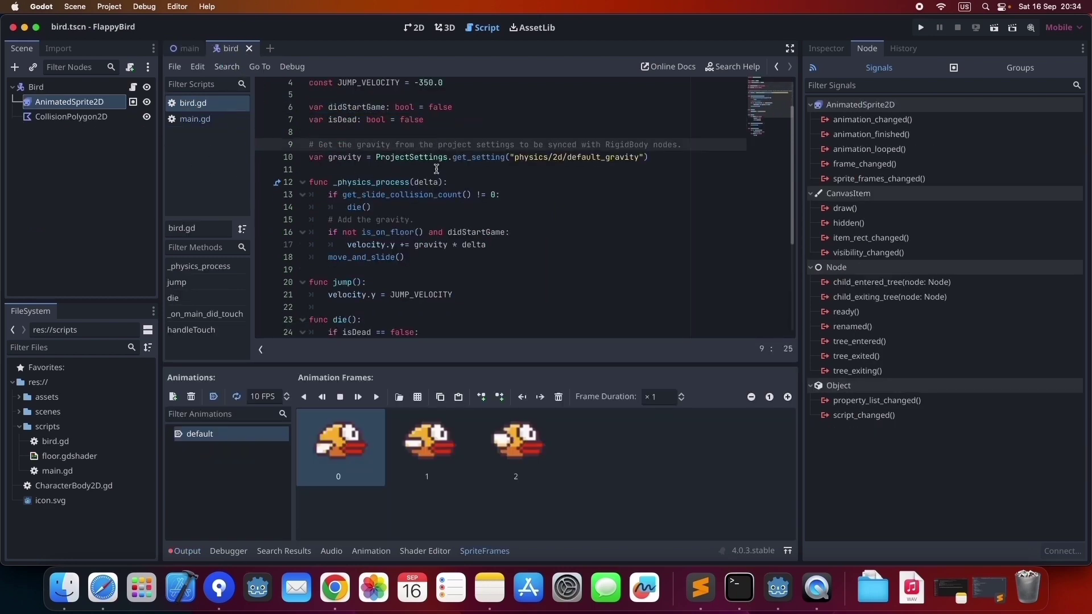
{"action": "left_click", "coordinate": [438, 121]}
{"action": "left_click", "coordinate": [188, 49]}
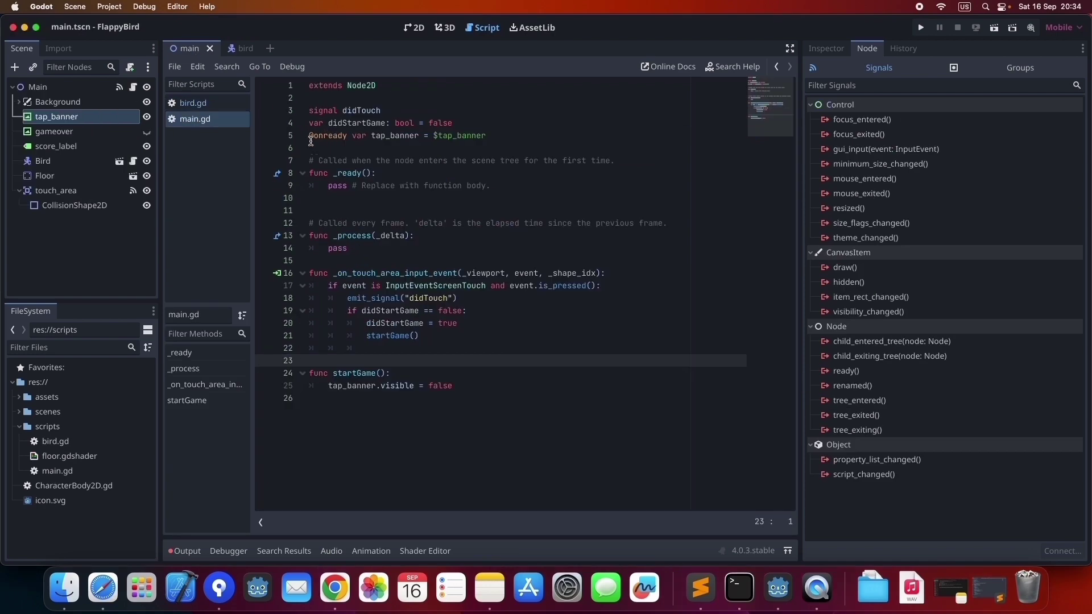
{"action": "left_click_drag", "start_coordinate": [329, 360], "coordinate": [367, 136]}
{"action": "left_click", "coordinate": [367, 135]}
{"action": "double_click", "coordinate": [328, 136]}
{"action": "key", "text": "cmd+c"}
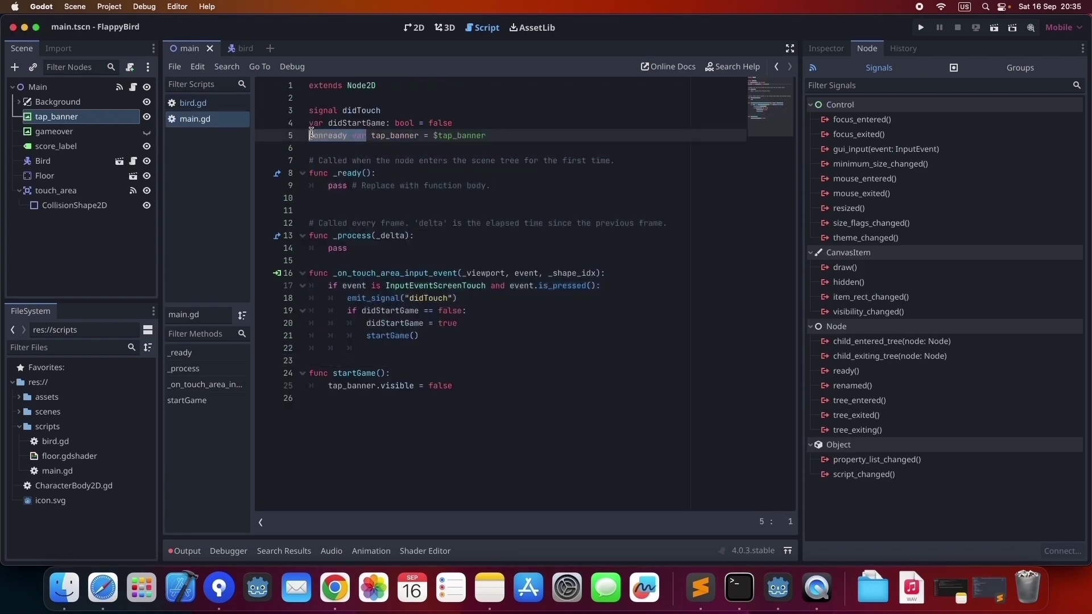
{"action": "left_click", "coordinate": [241, 49]}
{"action": "key", "text": "Return"}
{"action": "key", "text": "cmd+v"}
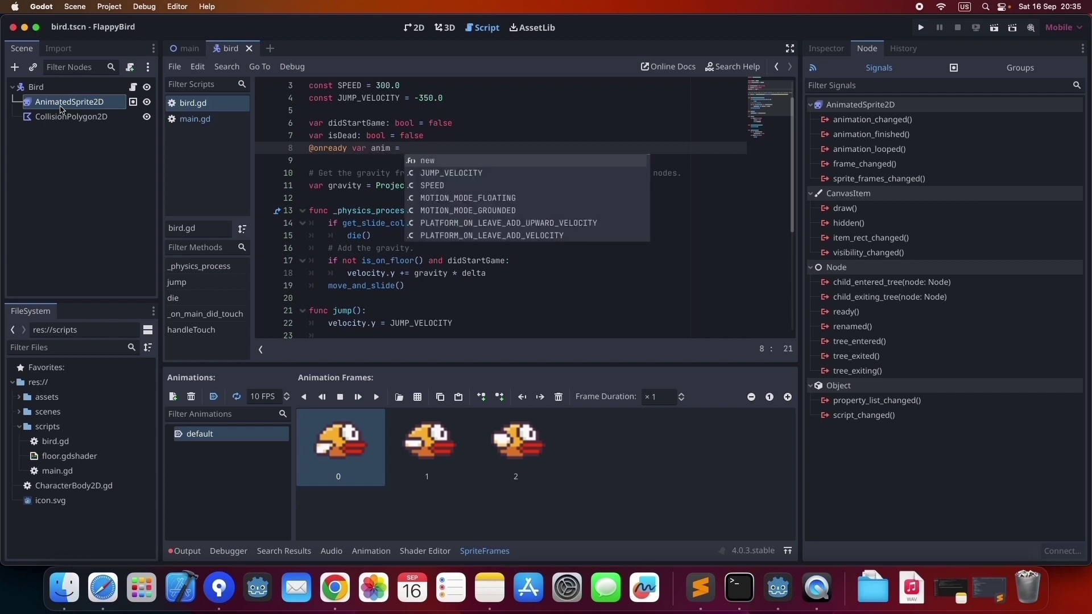
{"action": "left_click_drag", "start_coordinate": [63, 106], "coordinate": [420, 146]}
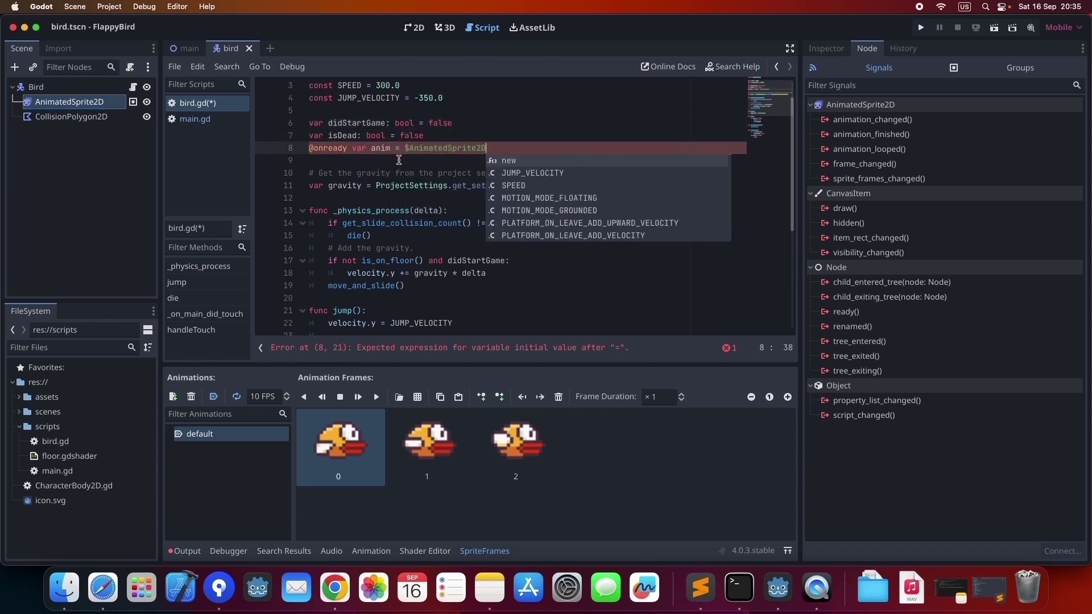
Step: Replace print("Died") in die() with anim.stop()
{"action": "scroll", "coordinate": [399, 161], "scroll_direction": "down", "scroll_amount": 1}
{"action": "scroll", "coordinate": [400, 160], "scroll_direction": "down", "scroll_amount": 3}
{"action": "scroll", "coordinate": [399, 161], "scroll_direction": "down", "scroll_amount": 2}
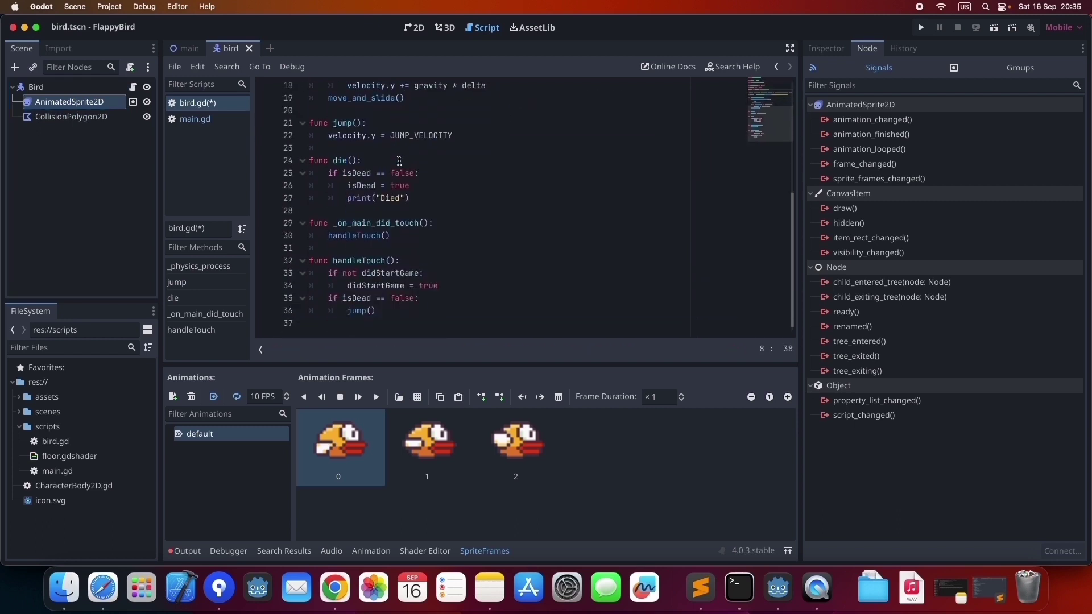
{"action": "left_click_drag", "start_coordinate": [410, 197], "coordinate": [349, 198]}
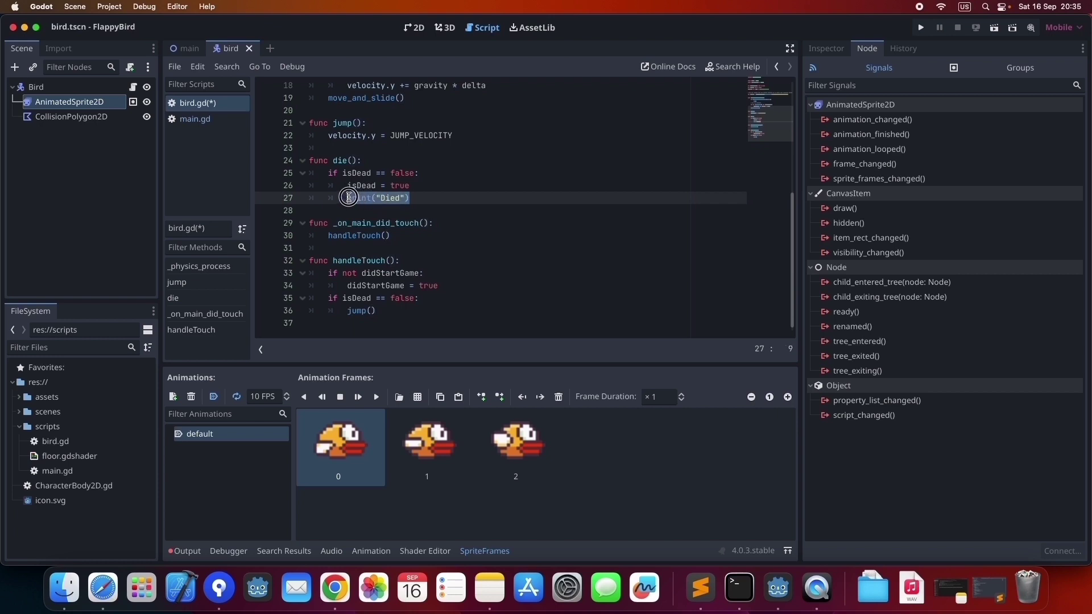
{"action": "type", "text": "anim"}
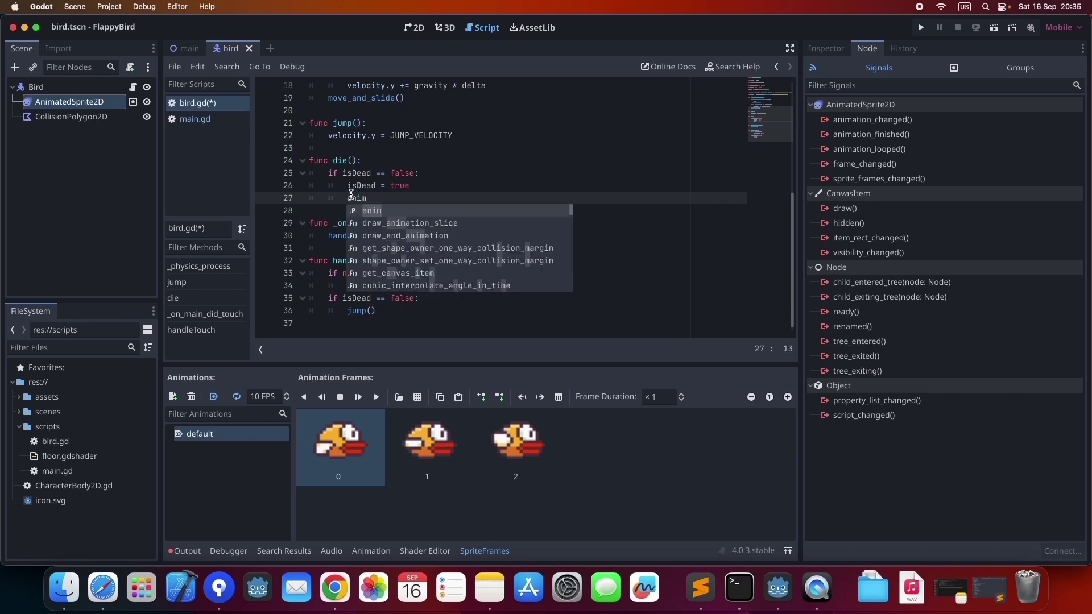
{"action": "type", "text": ".sto"}
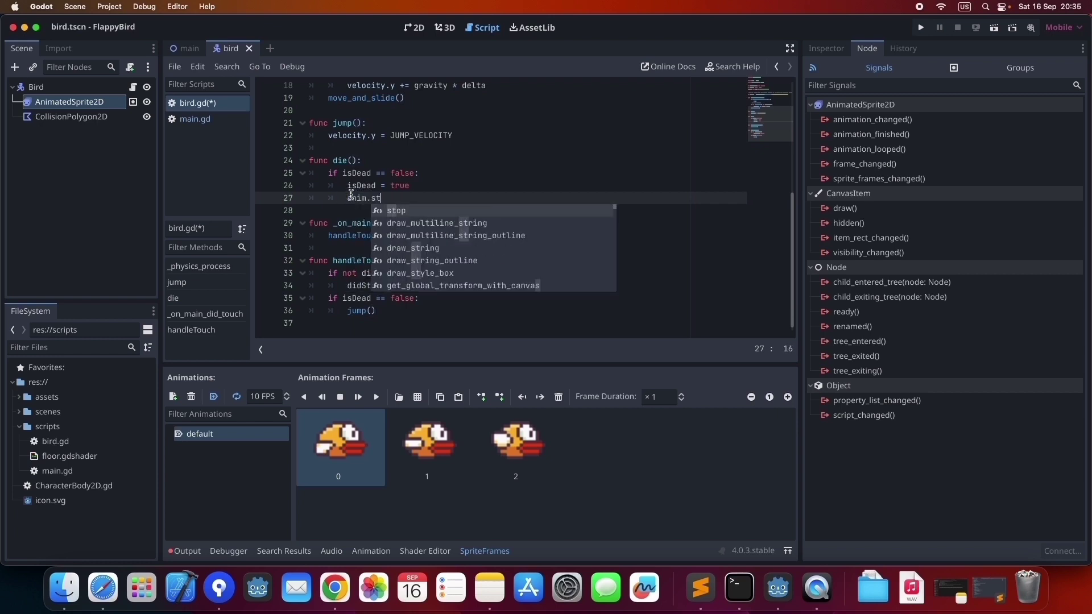
{"action": "key", "text": "Return"}
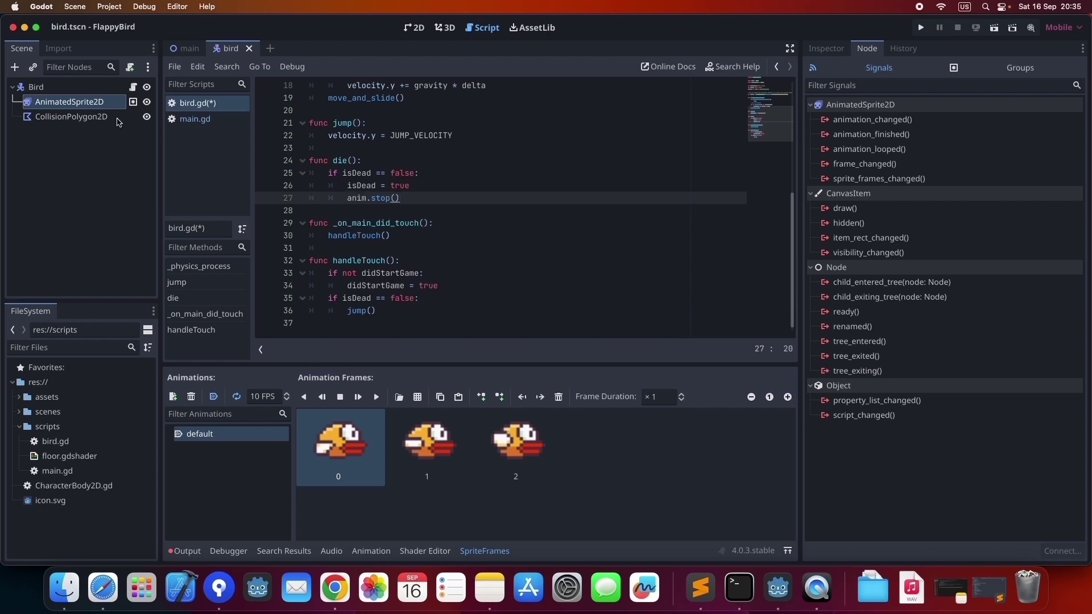
Step: Put the Bird node in group 'bird', remove that group from AnimatedSprite2D, and check Bird's properties
{"action": "left_click", "coordinate": [78, 107]}
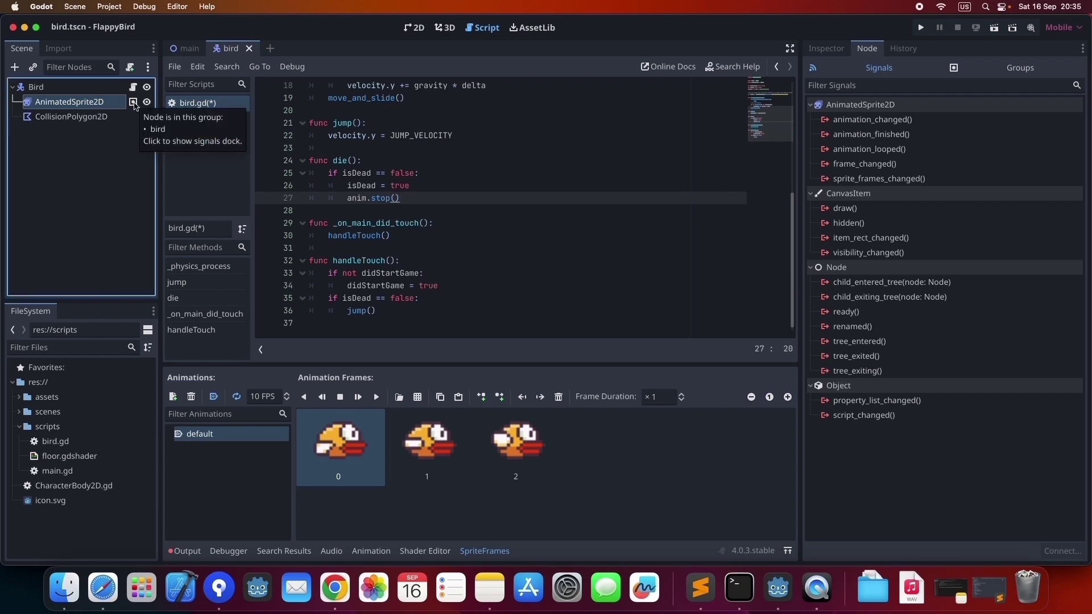
{"action": "left_click", "coordinate": [48, 89]}
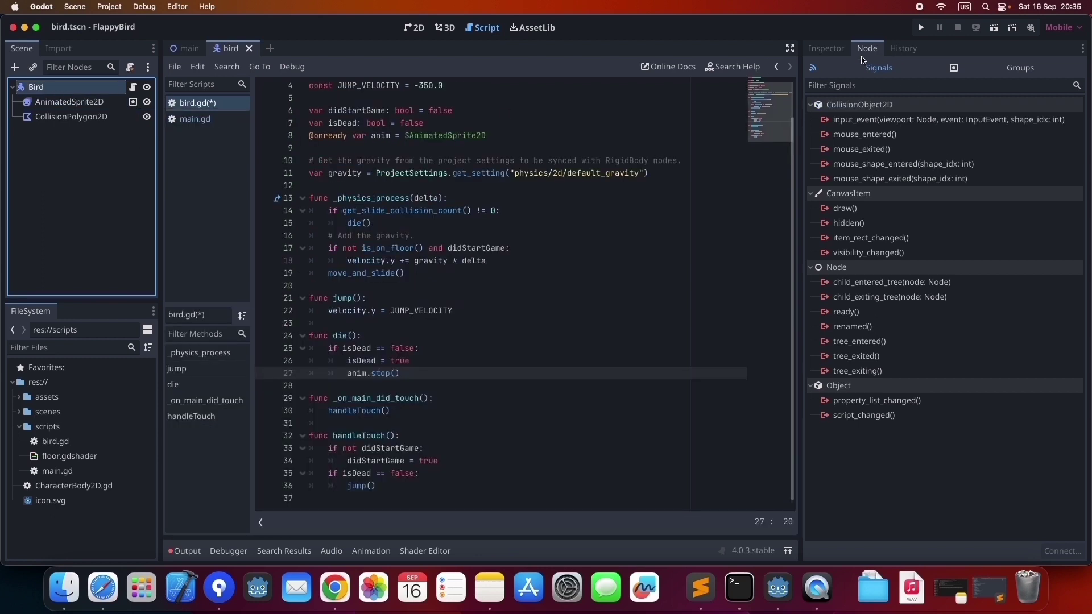
{"action": "left_click", "coordinate": [1011, 69]}
{"action": "left_click", "coordinate": [954, 101]}
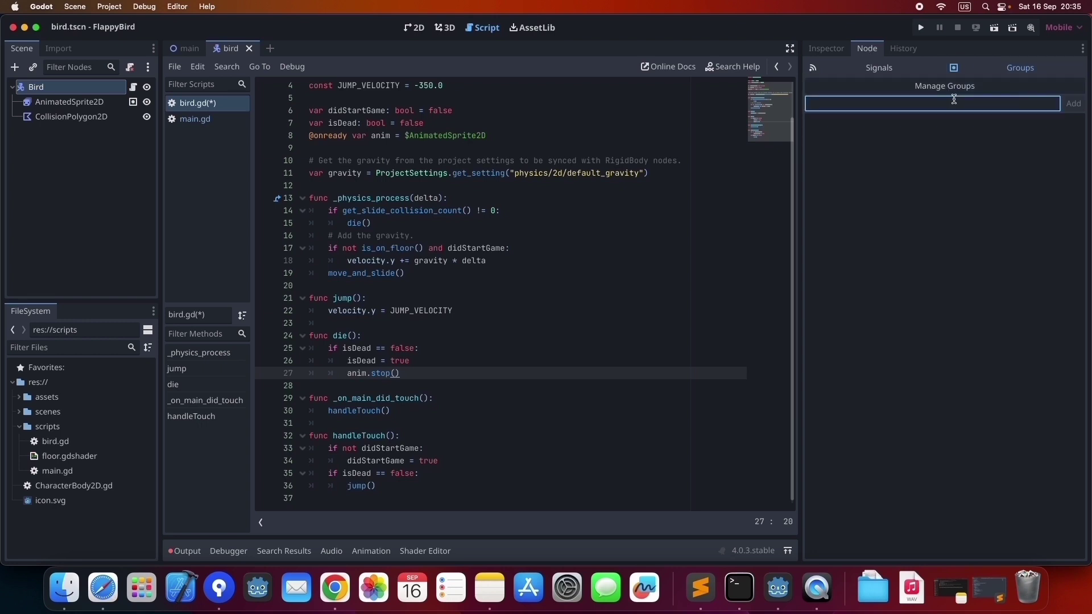
{"action": "type", "text": "bird"}
{"action": "key", "text": "Return"}
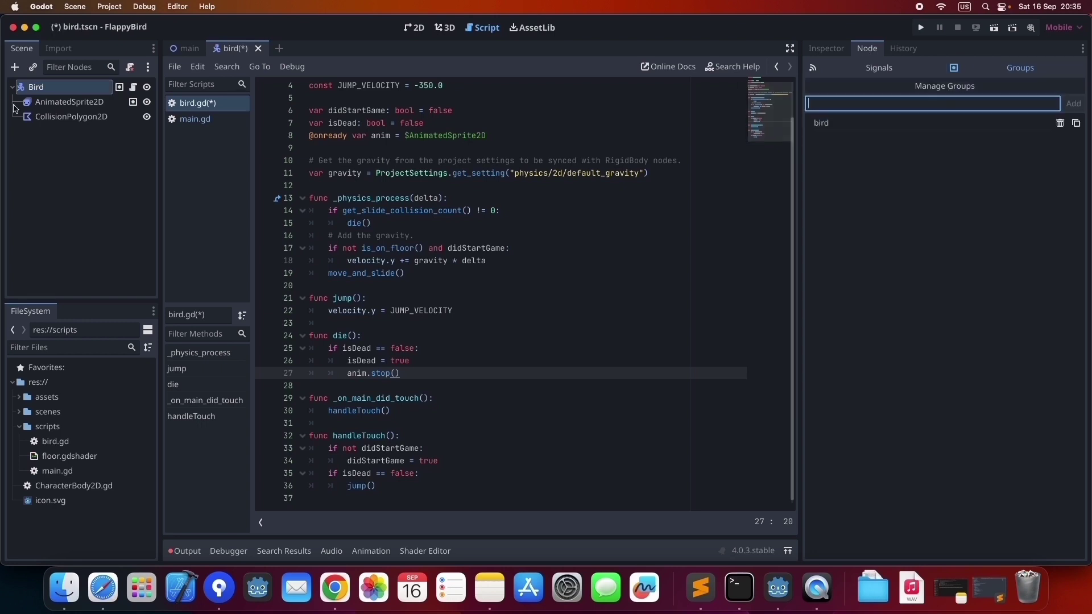
{"action": "left_click", "coordinate": [67, 102]}
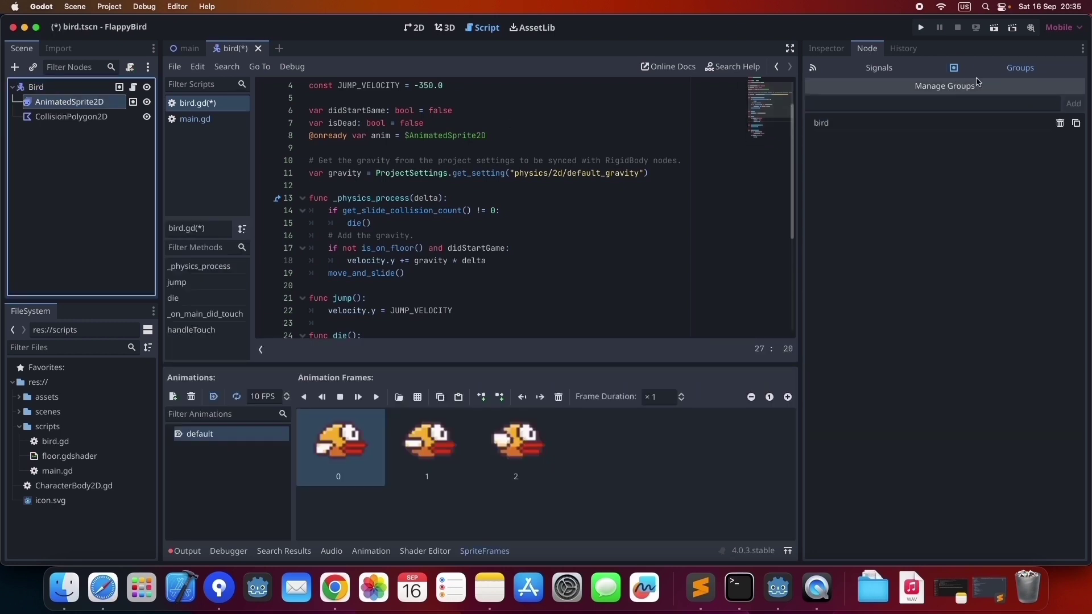
{"action": "left_click", "coordinate": [1060, 124]}
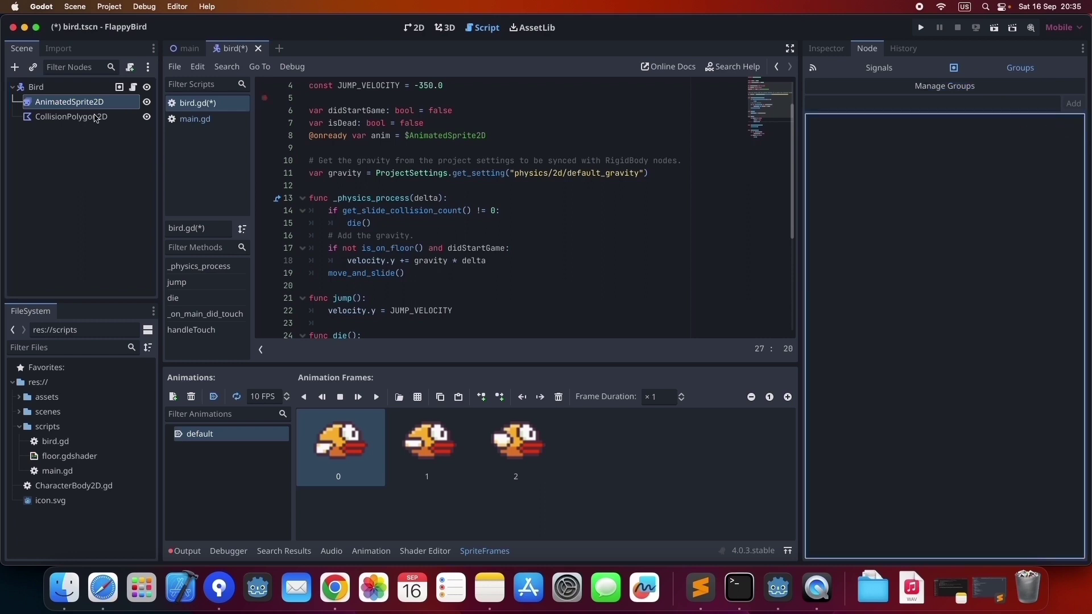
{"action": "left_click", "coordinate": [50, 91]}
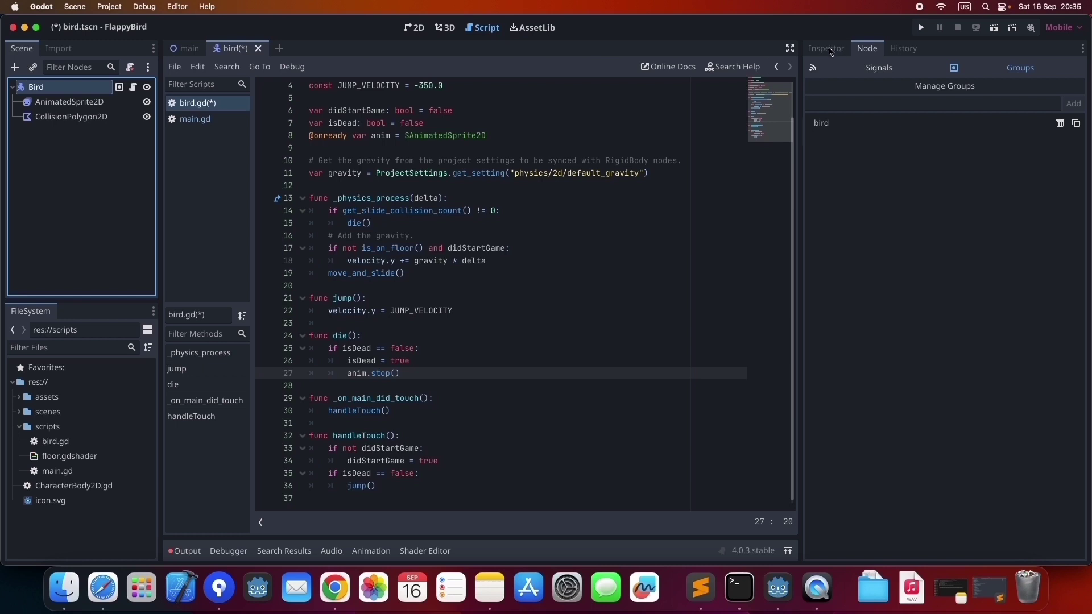
{"action": "left_click", "coordinate": [830, 52]}
Step: Run the game, flap the bird twice, and close the test run
{"action": "left_click", "coordinate": [921, 27]}
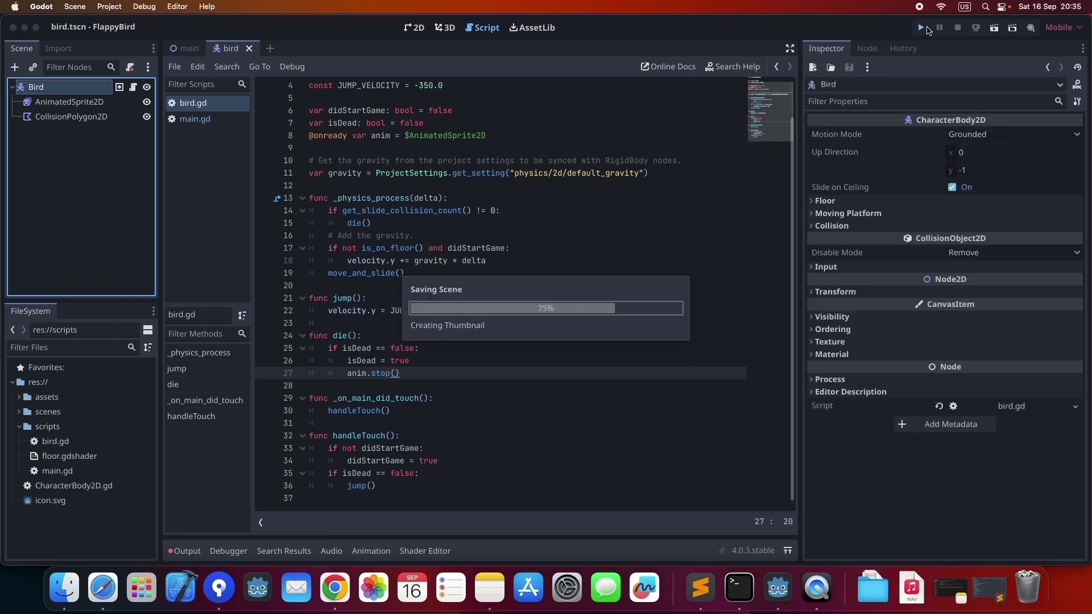
{"action": "left_click", "coordinate": [564, 340]}
{"action": "left_click", "coordinate": [564, 340]}
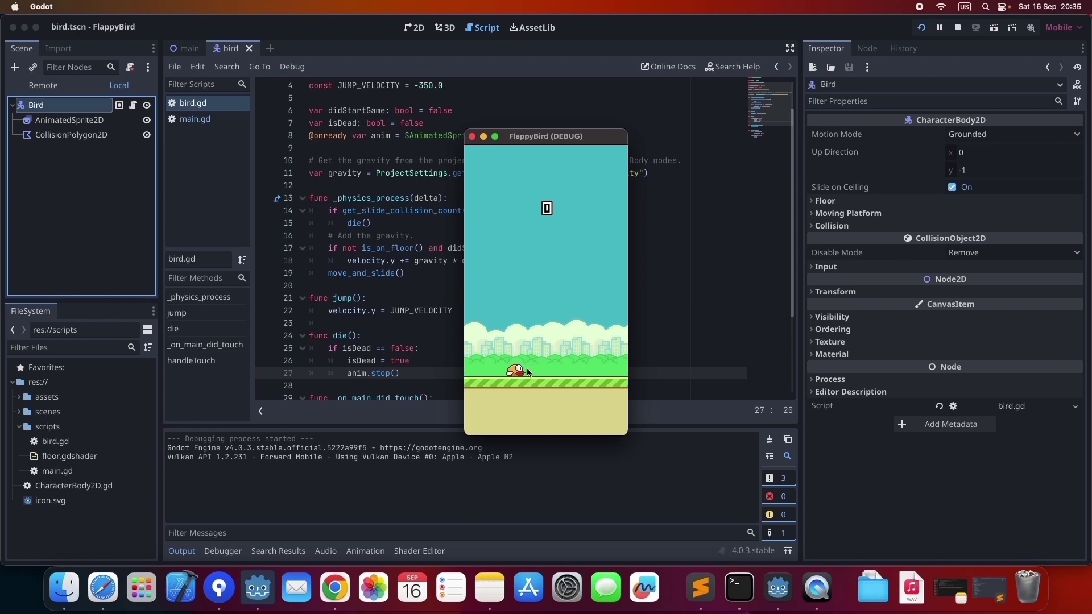
{"action": "left_click", "coordinate": [472, 137]}
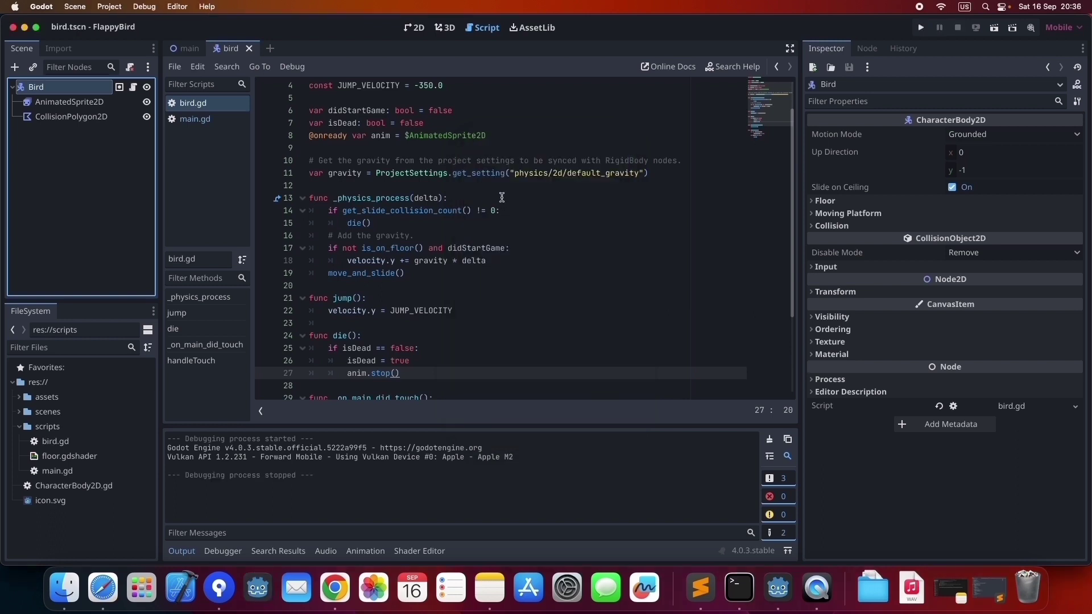
{"action": "scroll", "coordinate": [479, 208], "scroll_direction": "down", "scroll_amount": 1}
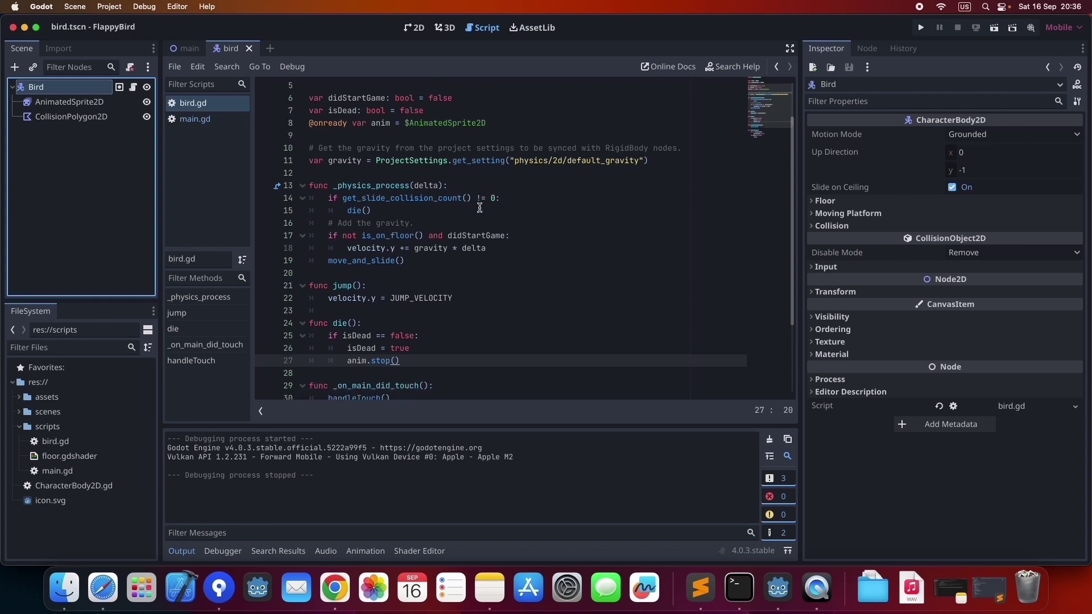
Step: Switch to the main scene, run it again, and make the gameover node visible in 2D
{"action": "left_click", "coordinate": [187, 51]}
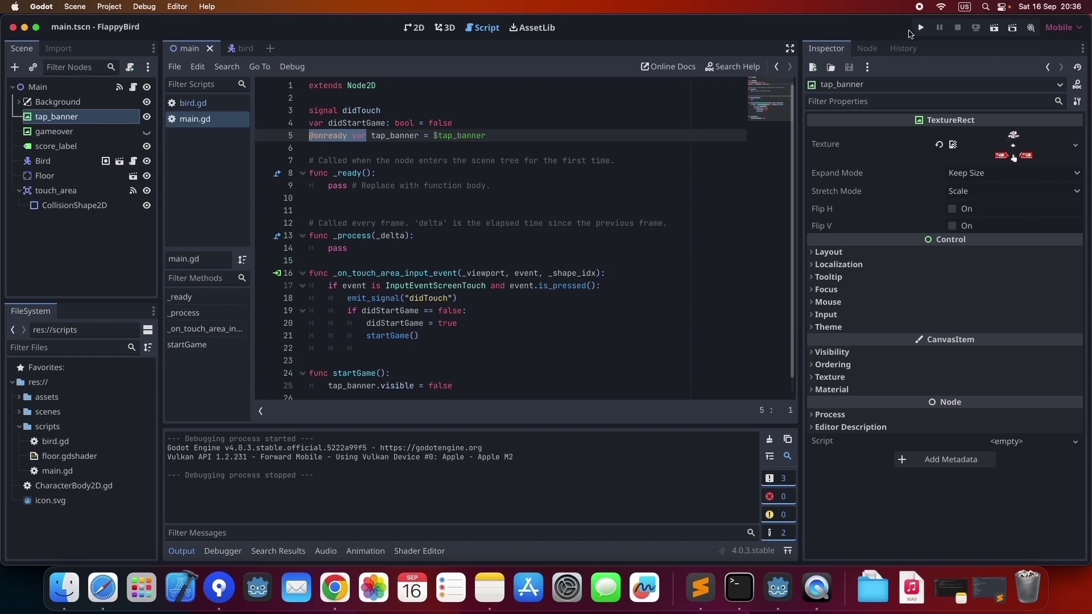
{"action": "left_click", "coordinate": [920, 28]}
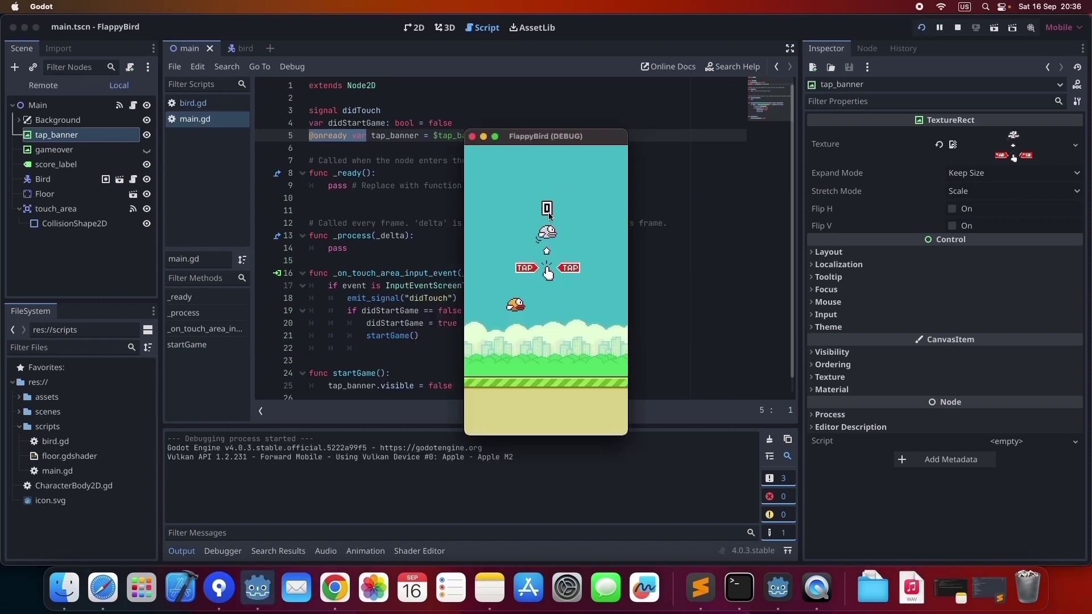
{"action": "left_click", "coordinate": [91, 154]}
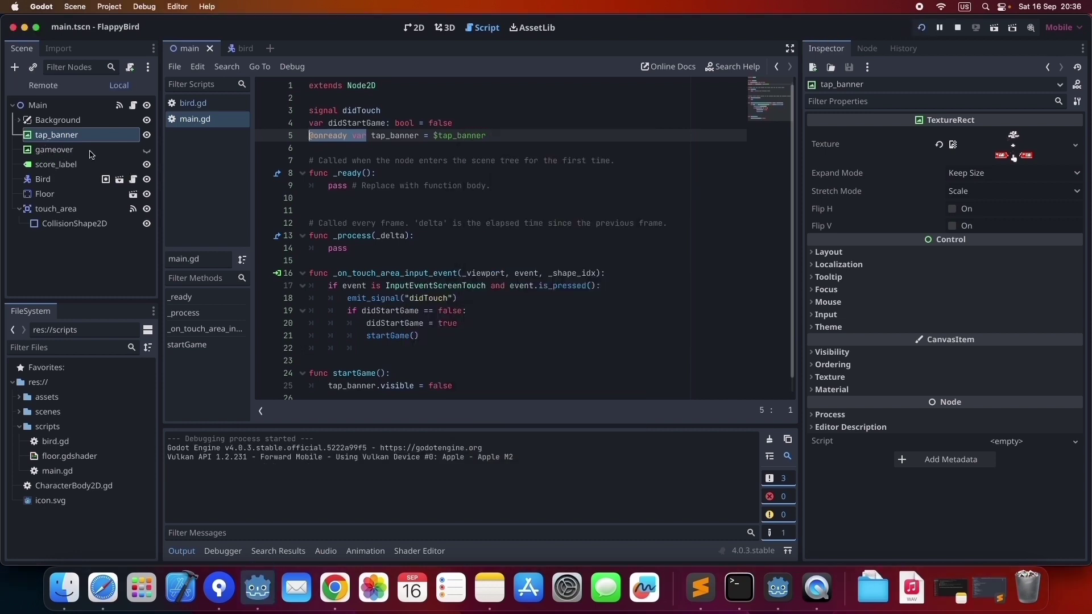
{"action": "left_click", "coordinate": [147, 150]}
{"action": "left_click", "coordinate": [413, 28]}
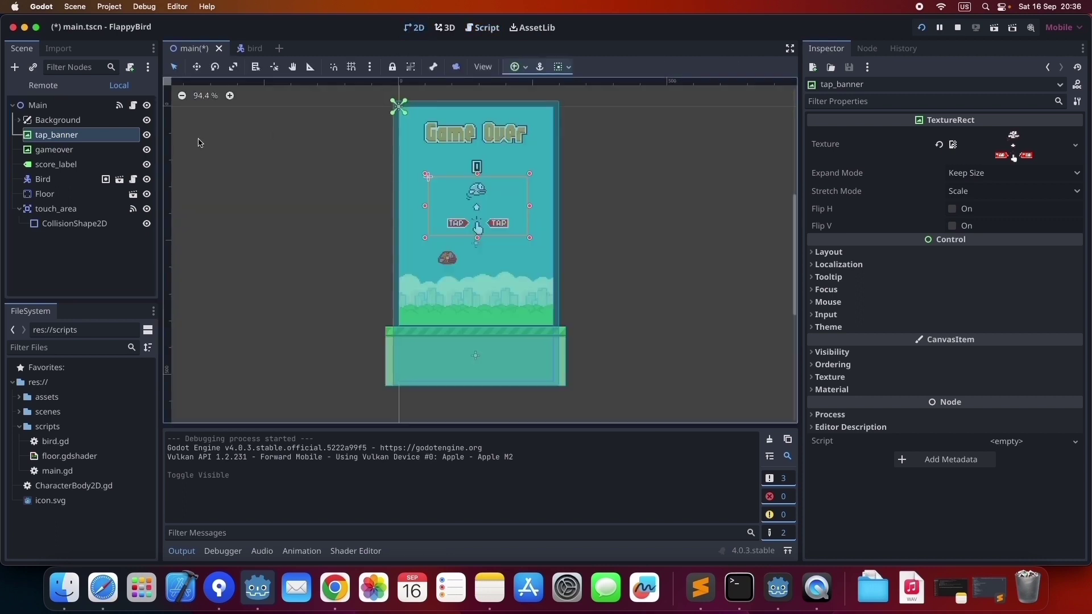
Step: Hide the gameover node again and open the bird scene in the 2D view
{"action": "left_click", "coordinate": [147, 150]}
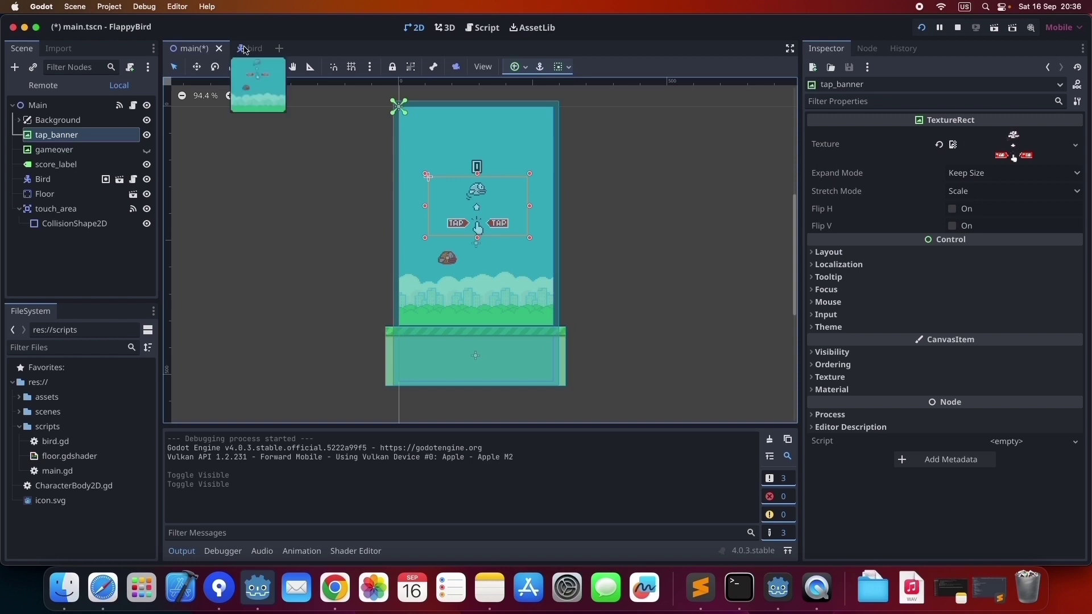
{"action": "left_click", "coordinate": [244, 49]}
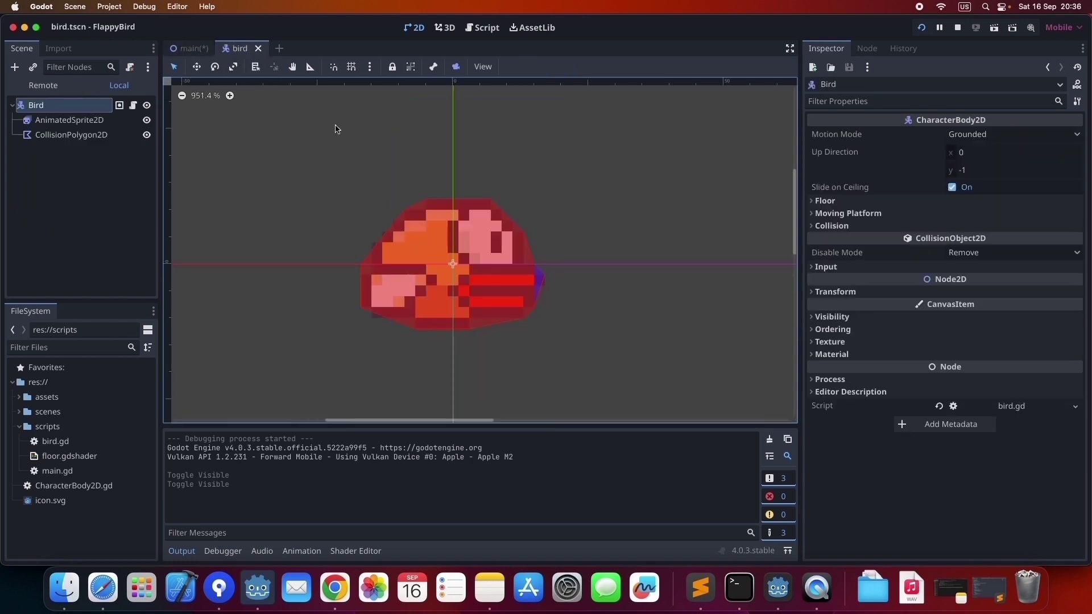
Step: Declare 'signal justDied' below the constants in bird.gd
{"action": "left_click", "coordinate": [132, 105]}
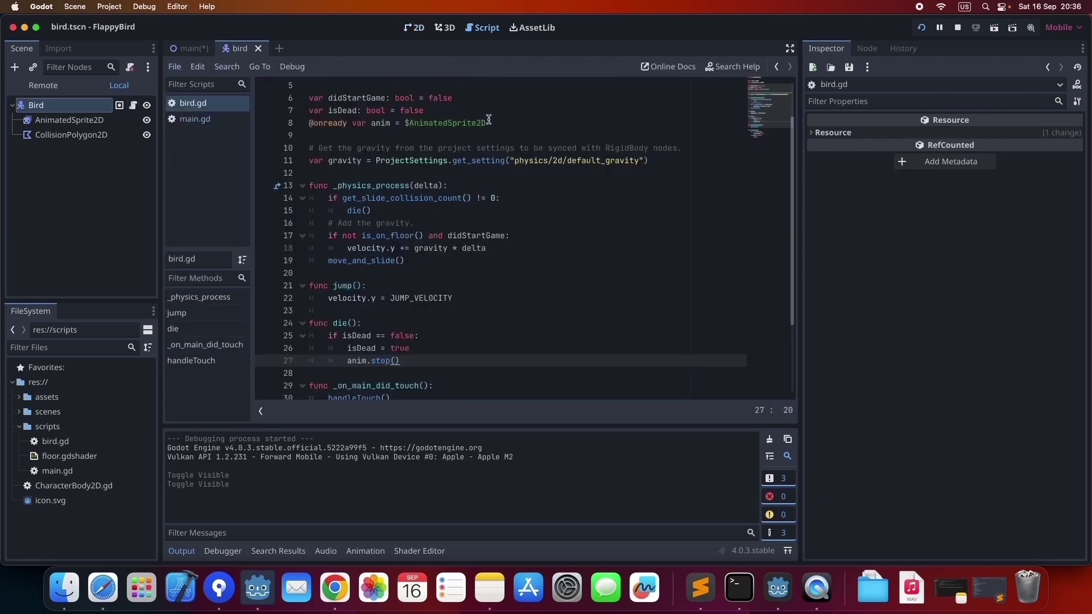
{"action": "scroll", "coordinate": [503, 151], "scroll_direction": "up", "scroll_amount": 2}
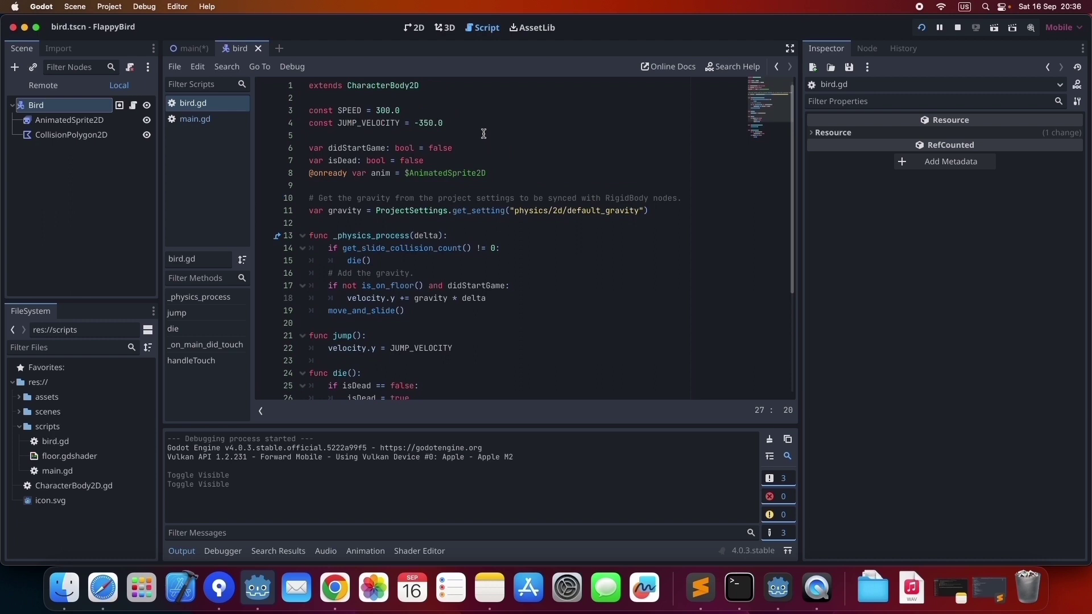
{"action": "left_click", "coordinate": [475, 137]}
{"action": "key", "text": "Return"}
{"action": "key", "text": "Return"}
{"action": "key", "text": "Up"}
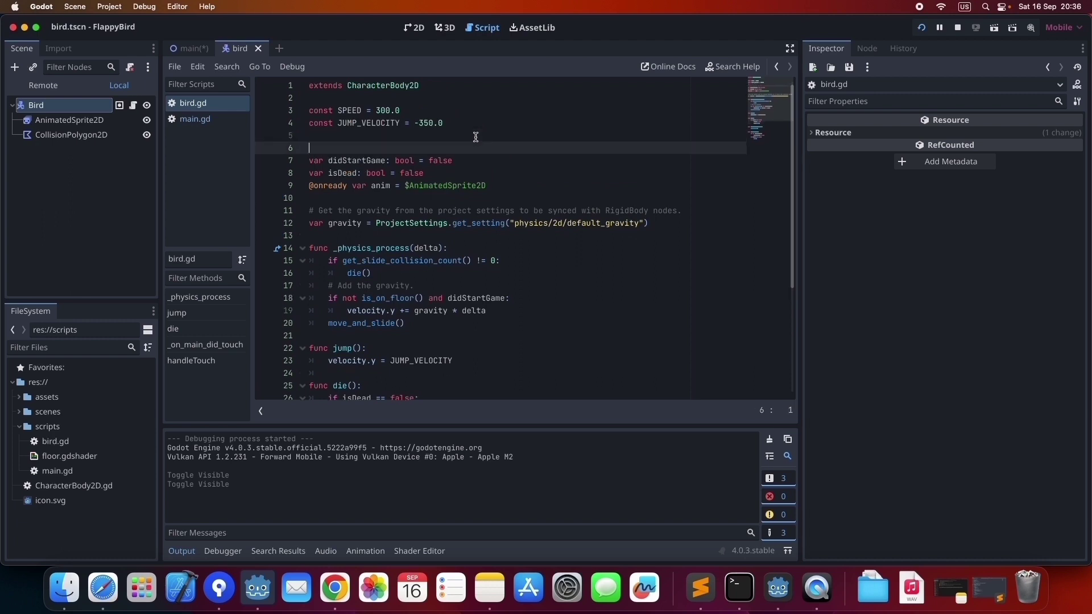
{"action": "type", "text": "signal justDied"}
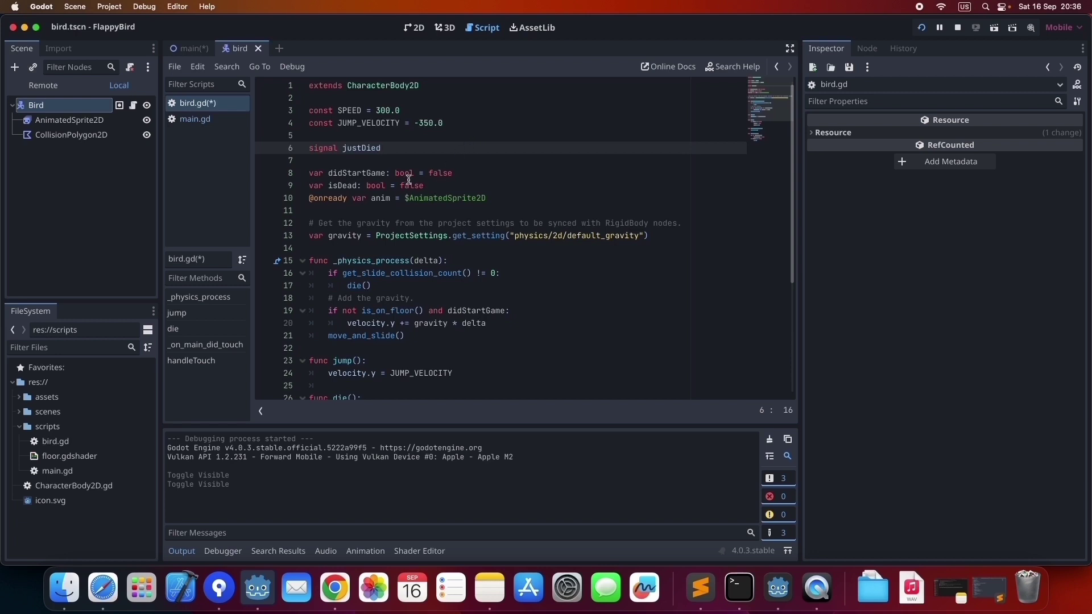
Step: Add emit_signal("justDied") in die() right after anim.stop()
{"action": "scroll", "coordinate": [409, 178], "scroll_direction": "down", "scroll_amount": 5}
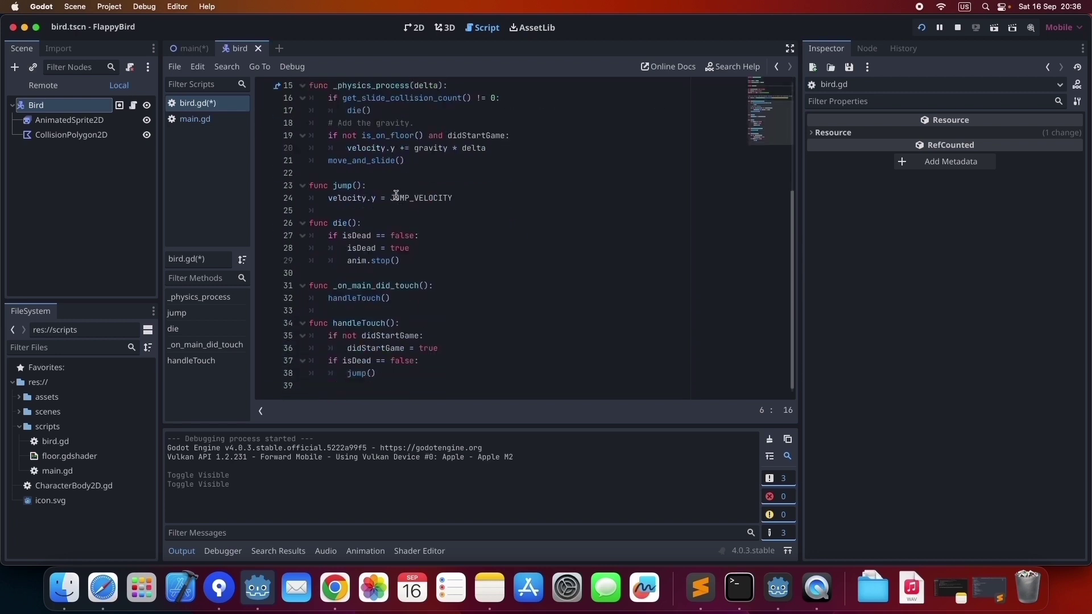
{"action": "left_click", "coordinate": [410, 261]}
{"action": "key", "text": "Return"}
{"action": "type", "text": "em"}
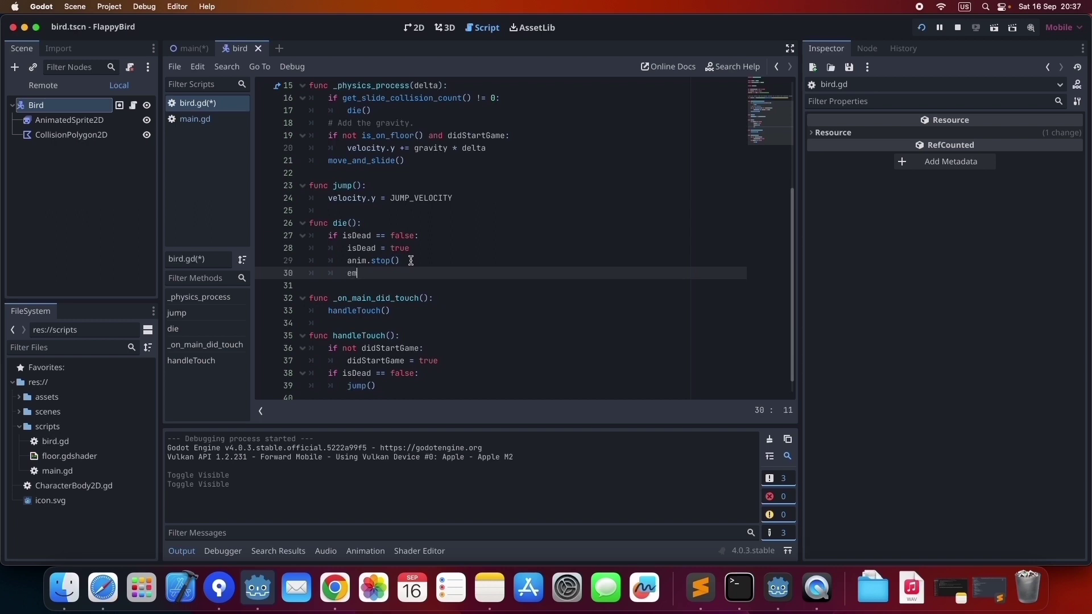
{"action": "type", "text": "i"}
{"action": "key", "text": "Return"}
{"action": "key", "text": "Down"}
{"action": "key", "text": "Down"}
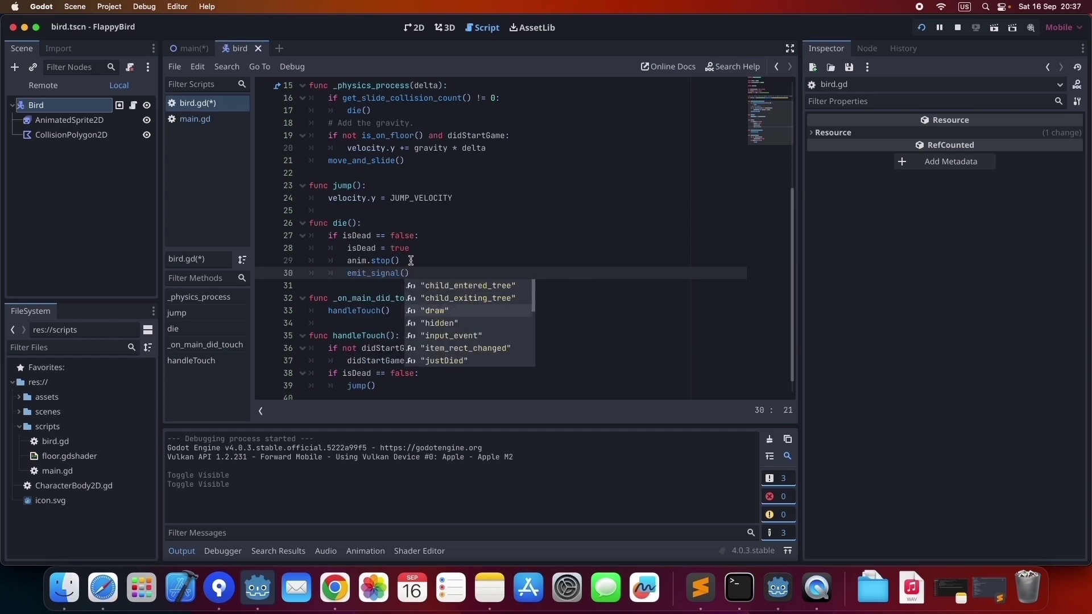
{"action": "key", "text": "Down"}
{"action": "key", "text": "Down"}
{"action": "key", "text": "Down"}
{"action": "key", "text": "Return"}
{"action": "left_click", "coordinate": [200, 50]}
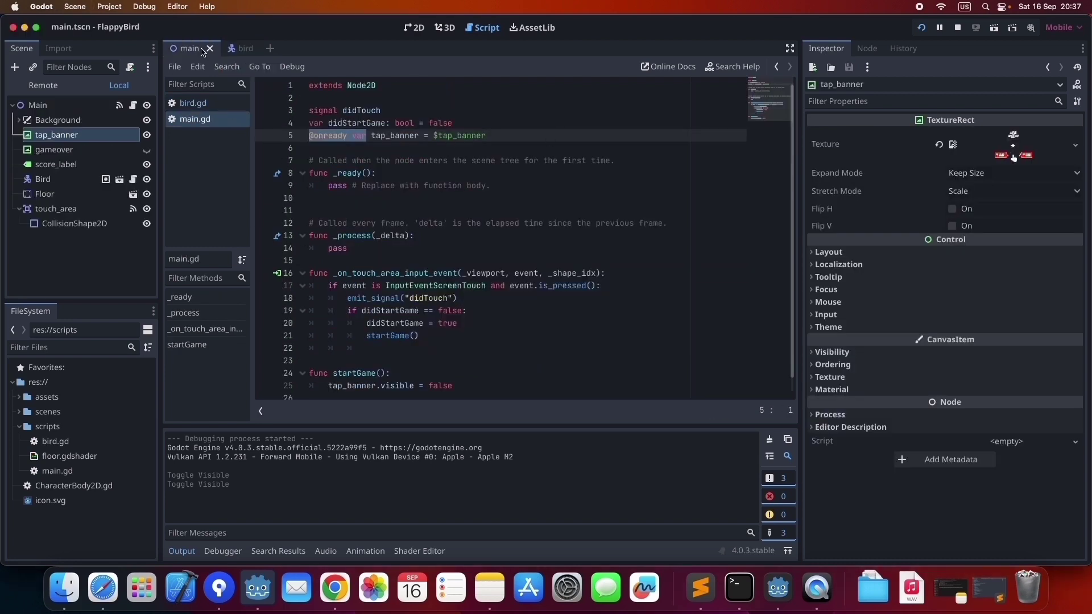
Step: Add an empty gameover() function with pass at the end of main.gd
{"action": "scroll", "coordinate": [455, 307], "scroll_direction": "down", "scroll_amount": 1}
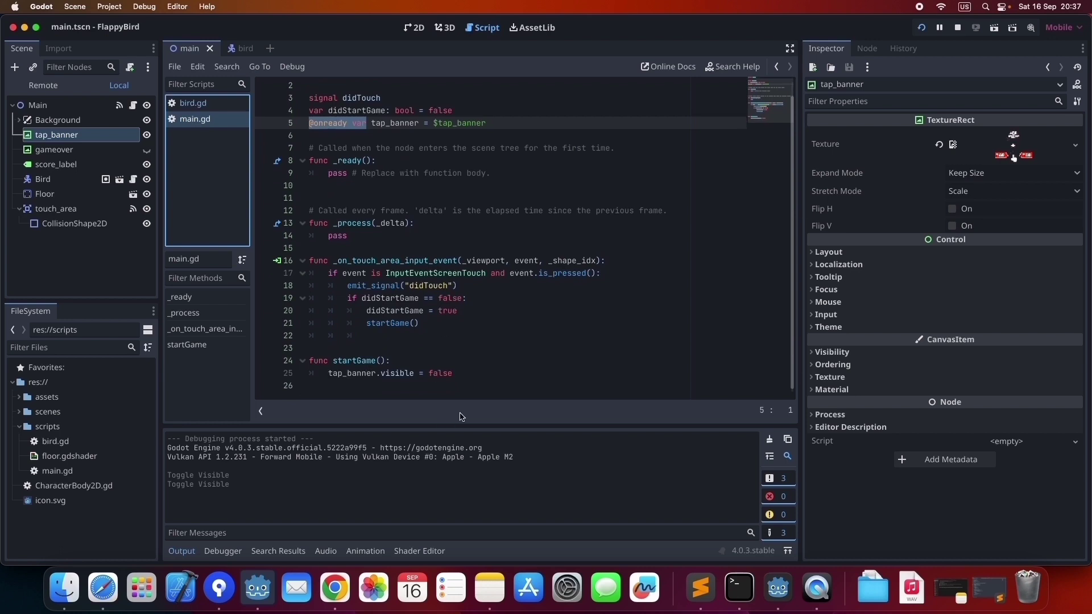
{"action": "left_click", "coordinate": [473, 378]}
{"action": "key", "text": "Return"}
{"action": "key", "text": "Return"}
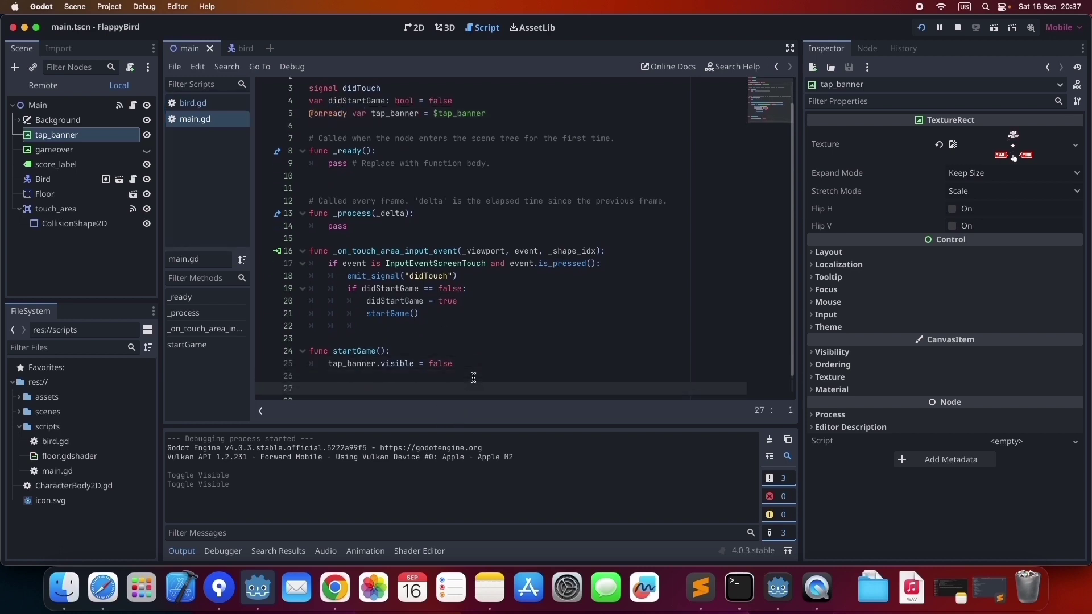
{"action": "type", "text": "funcgameover():"}
{"action": "key", "text": "Return"}
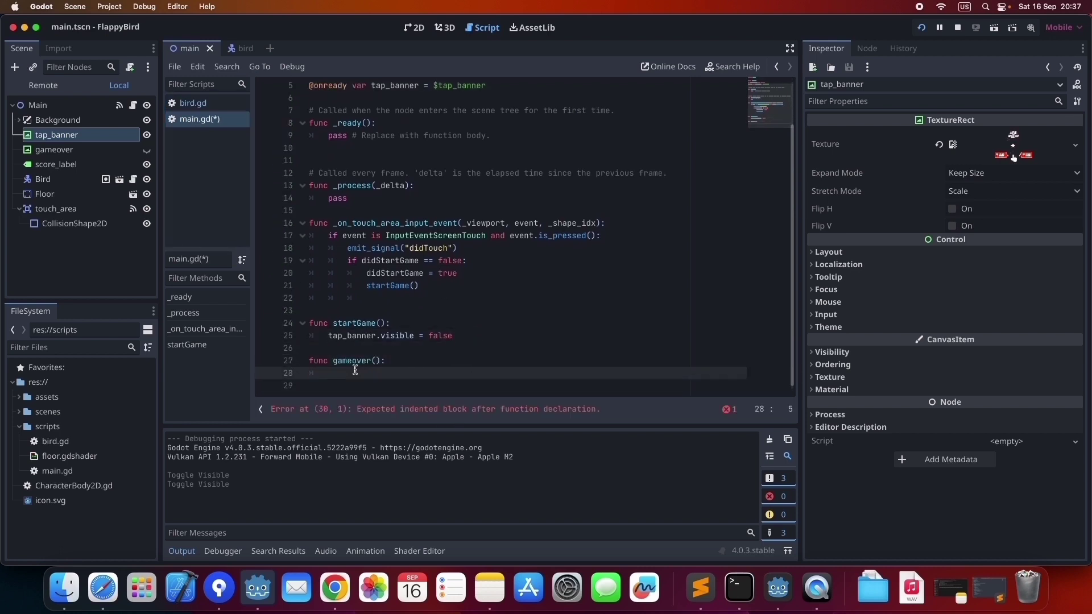
{"action": "type", "text": "pass"}
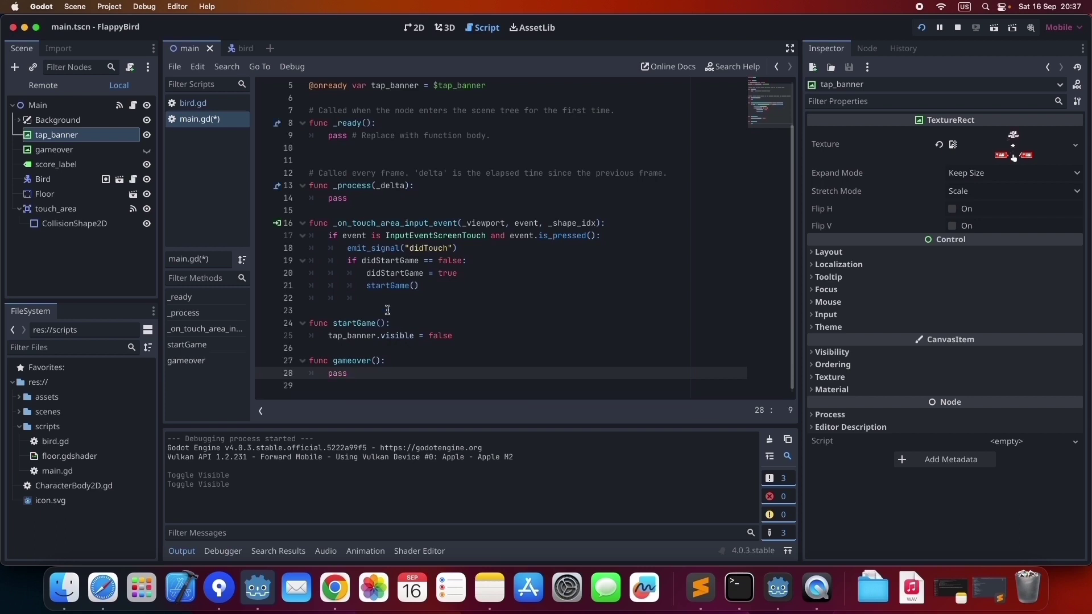
Step: In the 2D view, find the Bird's justDied() signal under Node > Signals and start connecting it
{"action": "left_click", "coordinate": [42, 106]}
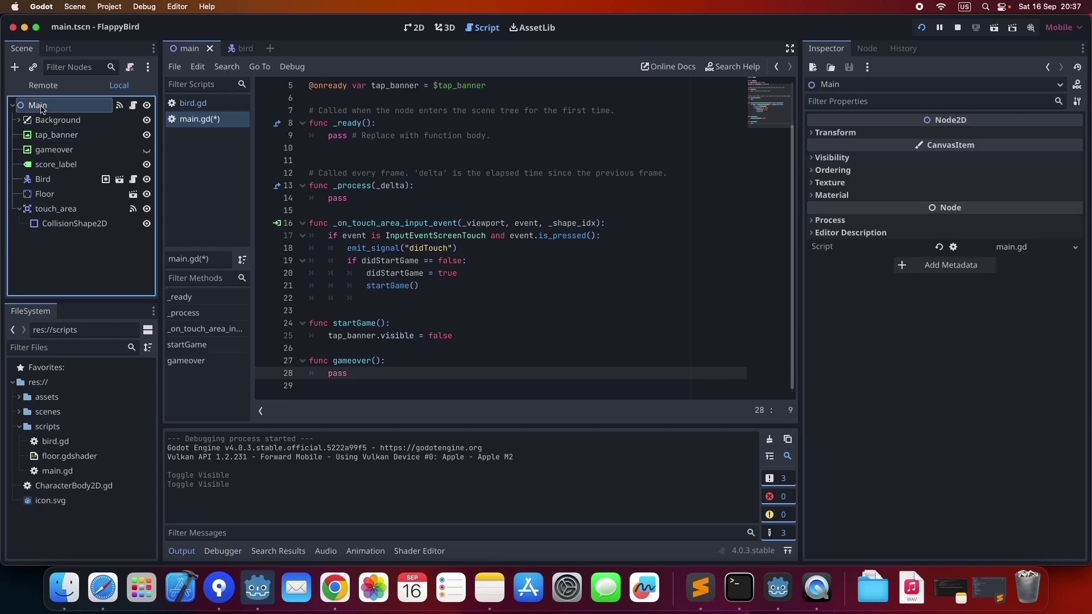
{"action": "left_click", "coordinate": [414, 30]}
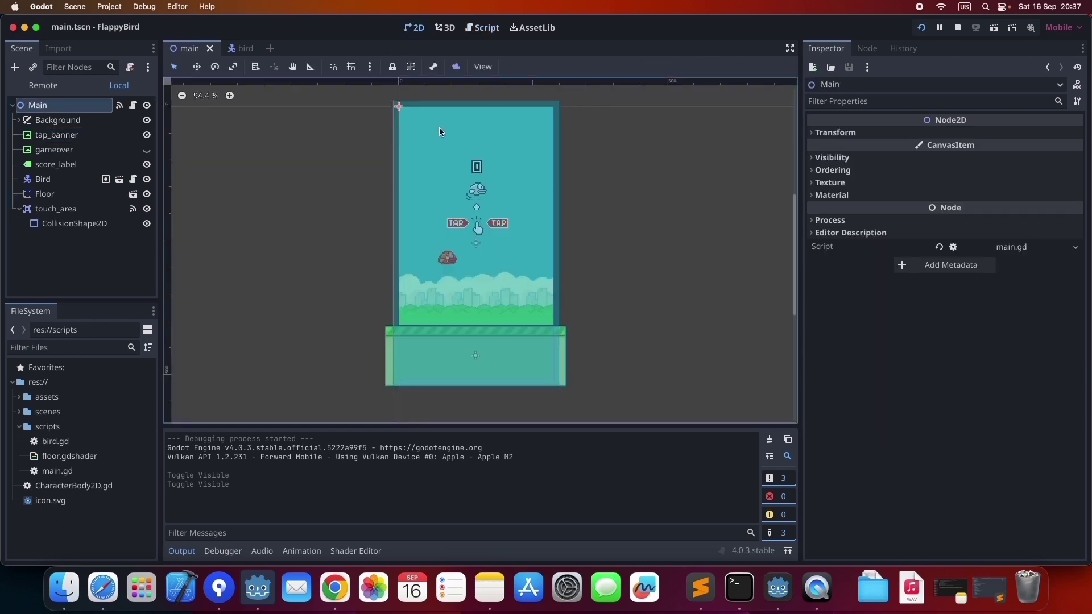
{"action": "left_click", "coordinate": [43, 179]}
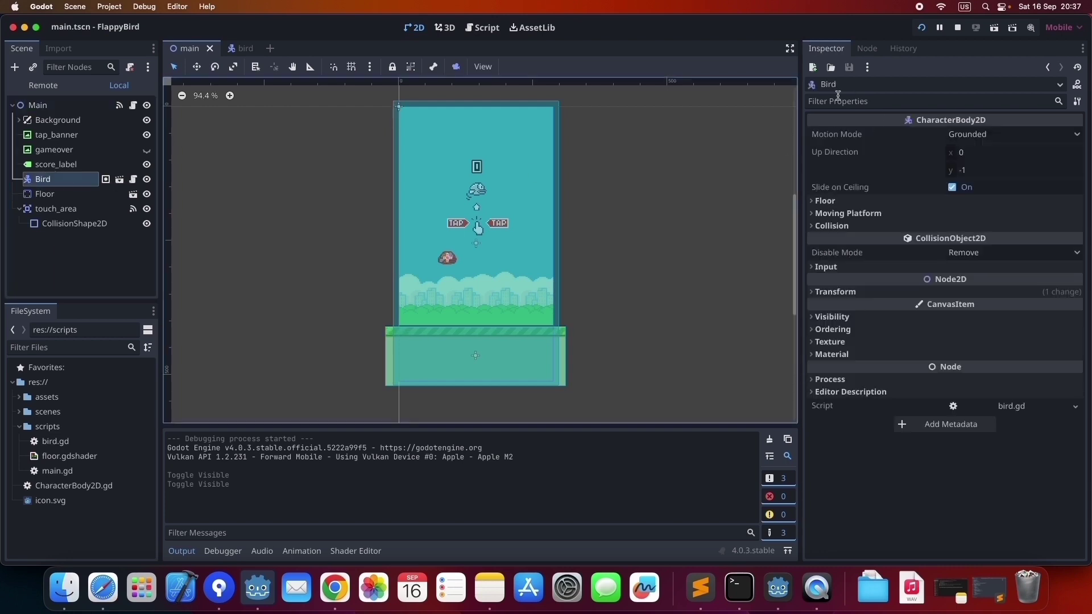
{"action": "left_click", "coordinate": [865, 52]}
{"action": "left_click", "coordinate": [870, 74]}
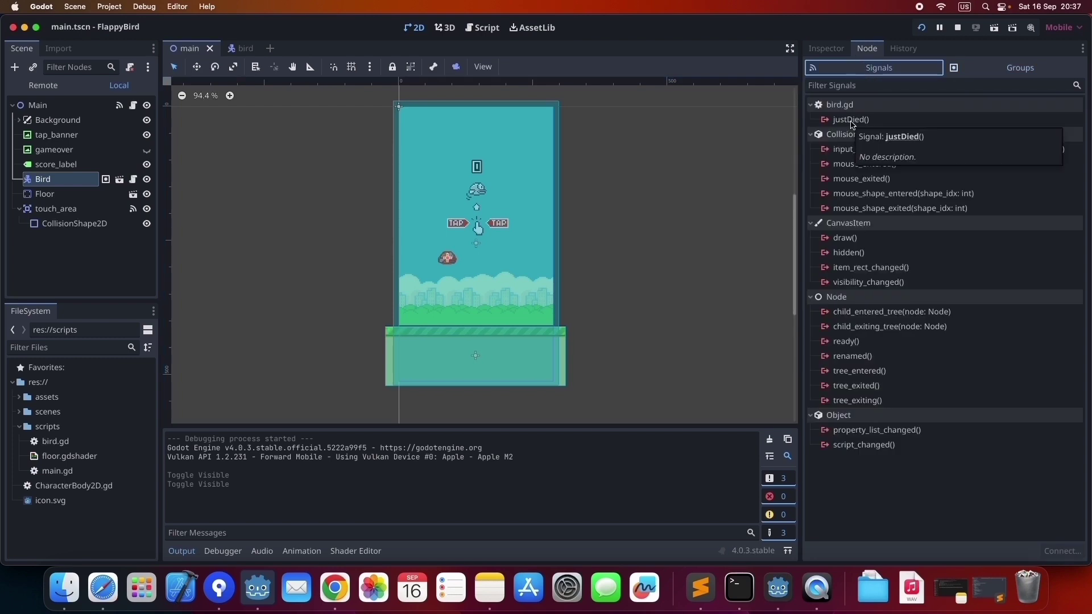
{"action": "left_click", "coordinate": [40, 107]}
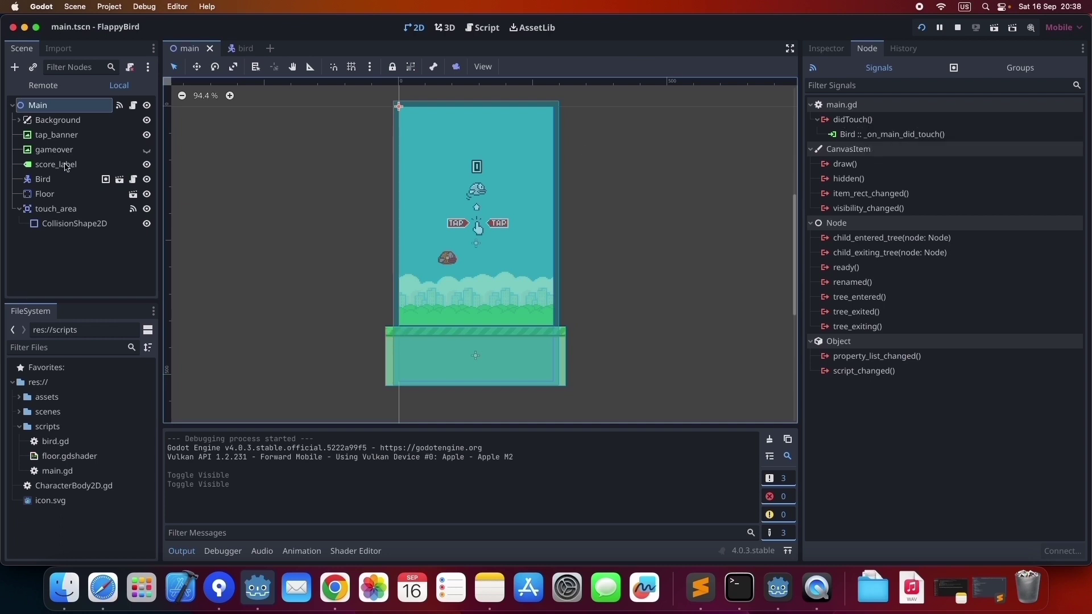
{"action": "left_click", "coordinate": [50, 179]}
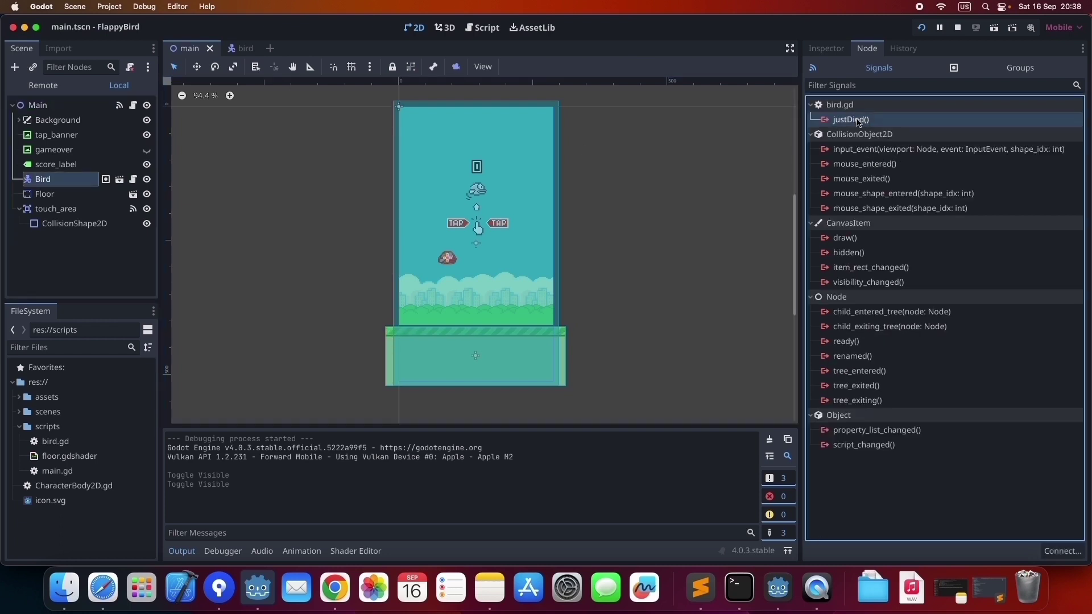
{"action": "double_click", "coordinate": [856, 121]}
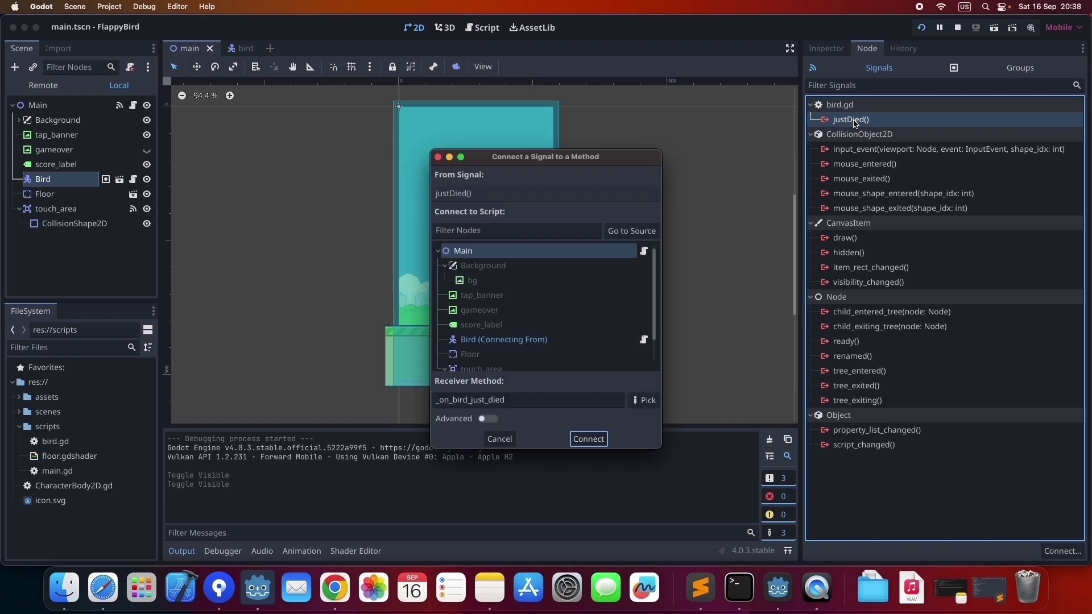
Step: Connect justDied to Main and make _on_bird_just_died call gameover()
{"action": "double_click", "coordinate": [498, 256]}
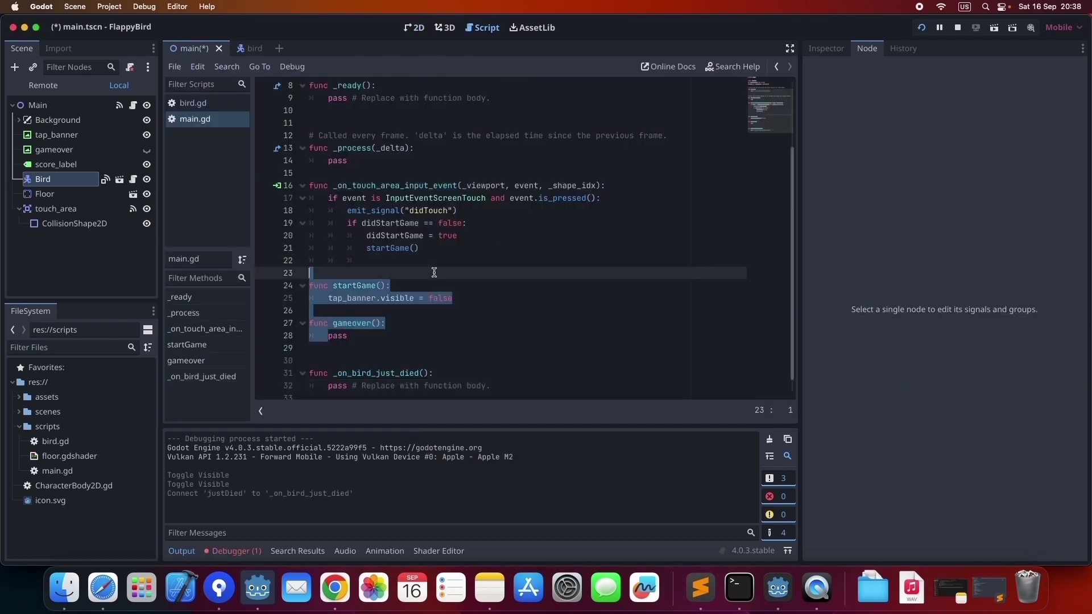
{"action": "left_click", "coordinate": [449, 316]}
{"action": "scroll", "coordinate": [450, 316], "scroll_direction": "down", "scroll_amount": 1}
{"action": "left_click", "coordinate": [390, 336]}
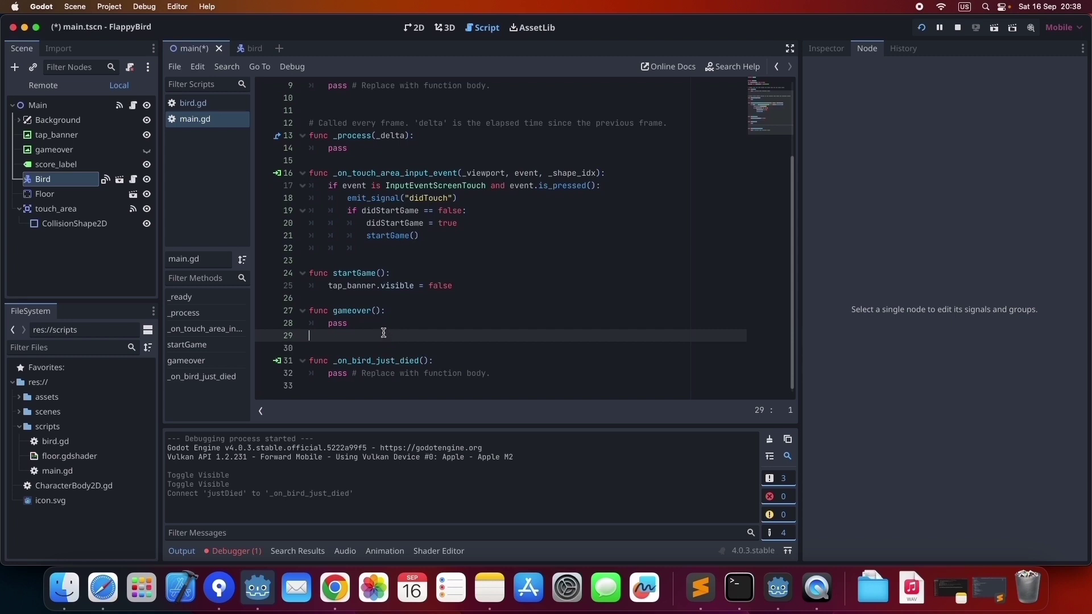
{"action": "key", "text": "BackSpace"}
{"action": "left_click", "coordinate": [453, 344]}
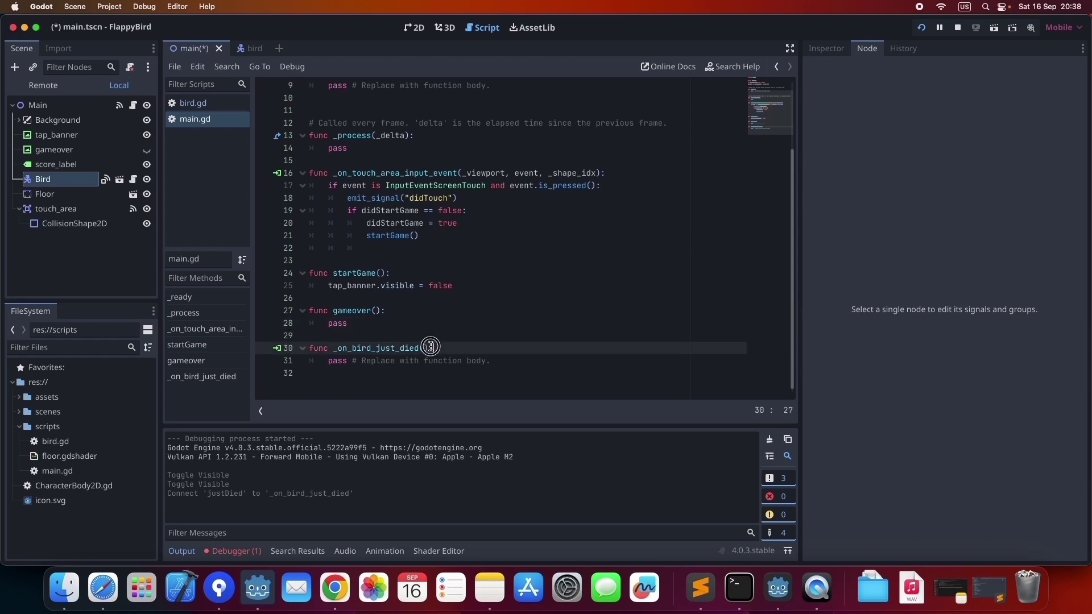
{"action": "left_click_drag", "start_coordinate": [328, 361], "coordinate": [493, 361]}
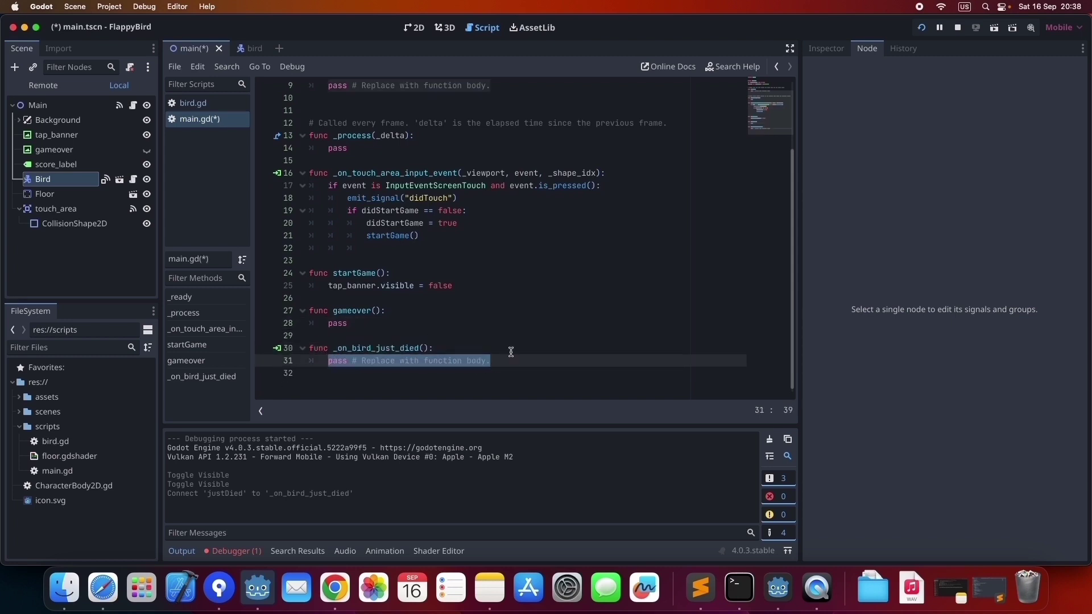
{"action": "type", "text": "game"}
{"action": "key", "text": "Return"}
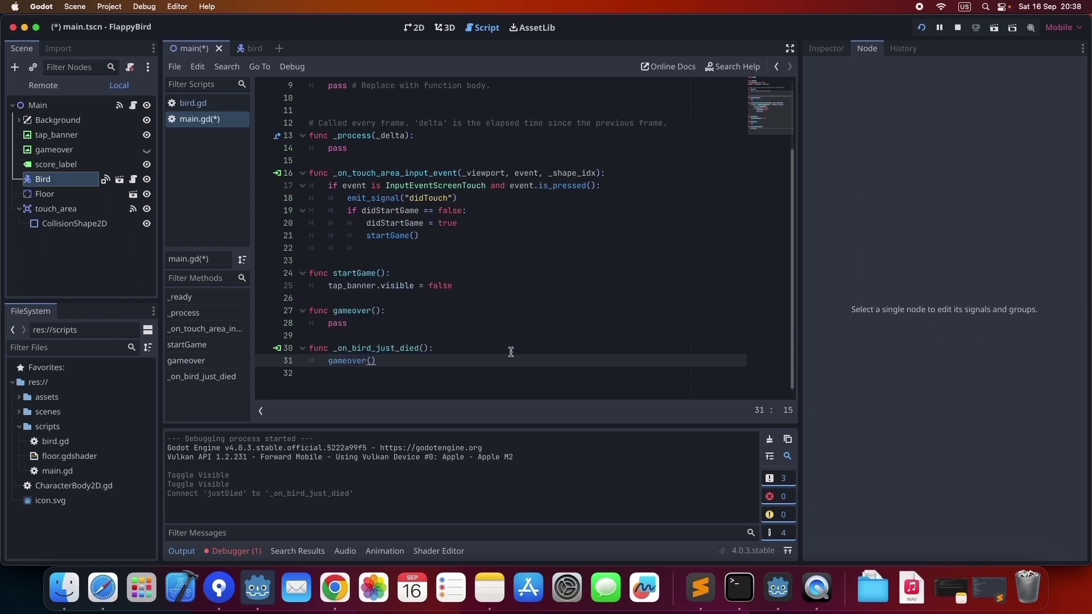
{"action": "double_click", "coordinate": [330, 323]}
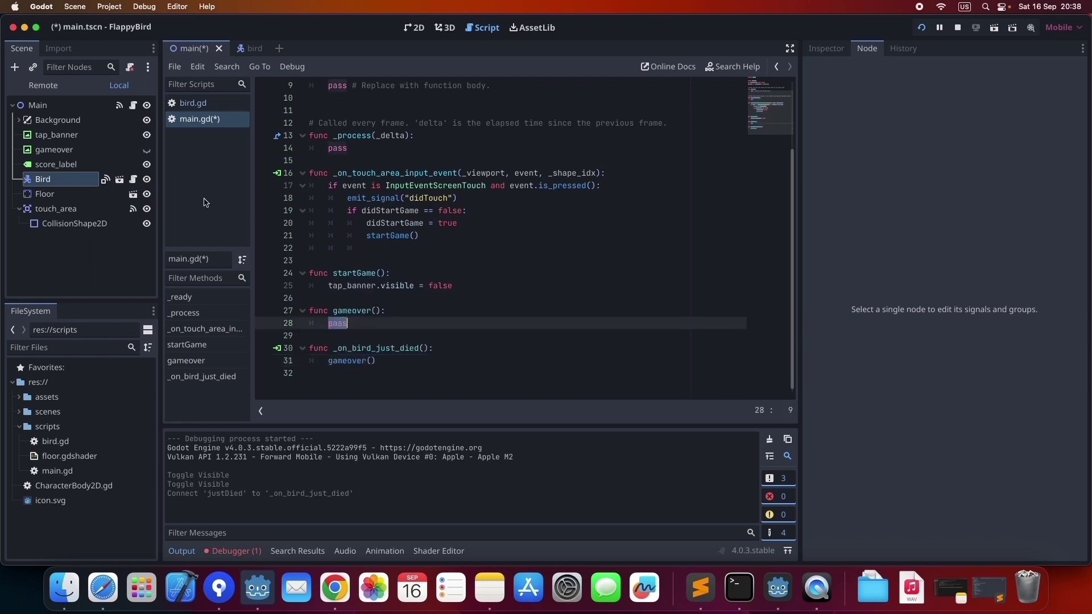
{"action": "left_click", "coordinate": [39, 149]}
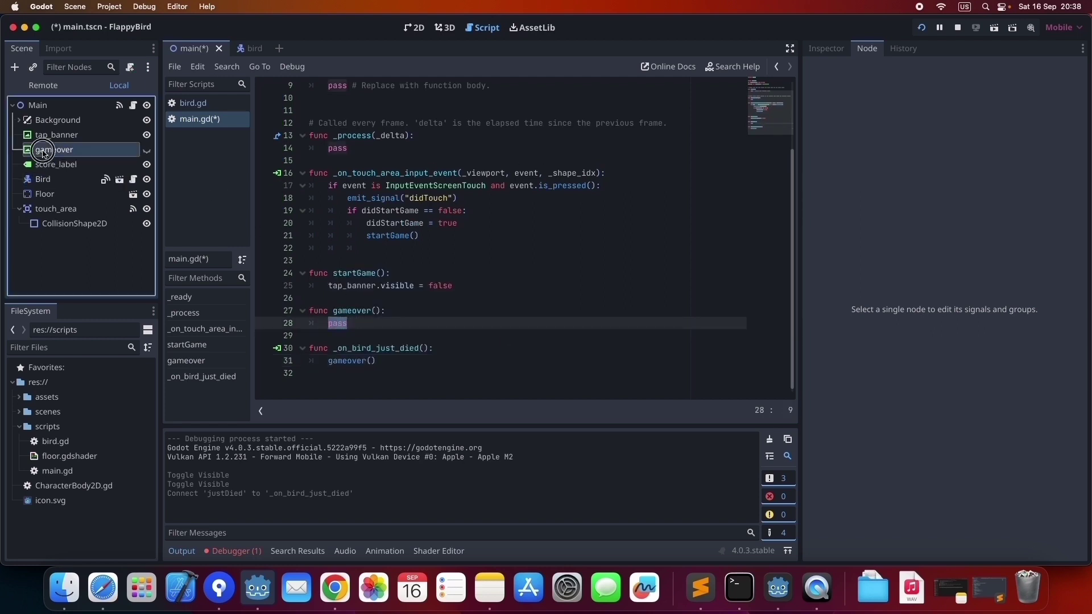
{"action": "scroll", "coordinate": [352, 163], "scroll_direction": "up", "scroll_amount": 3}
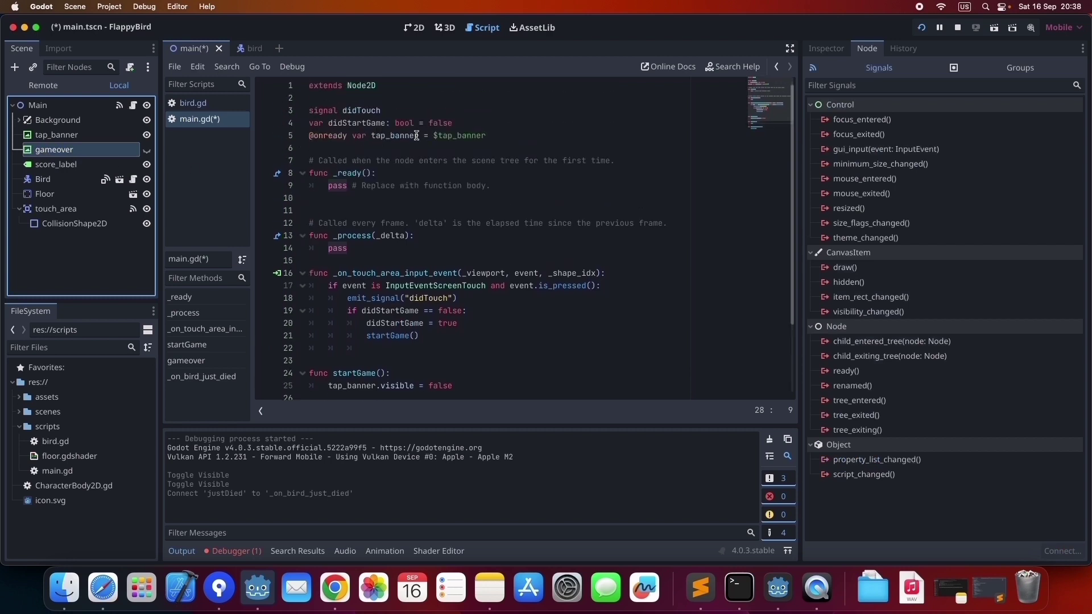
{"action": "left_click_drag", "start_coordinate": [415, 137], "coordinate": [310, 136]}
{"action": "key", "text": "super+c"}
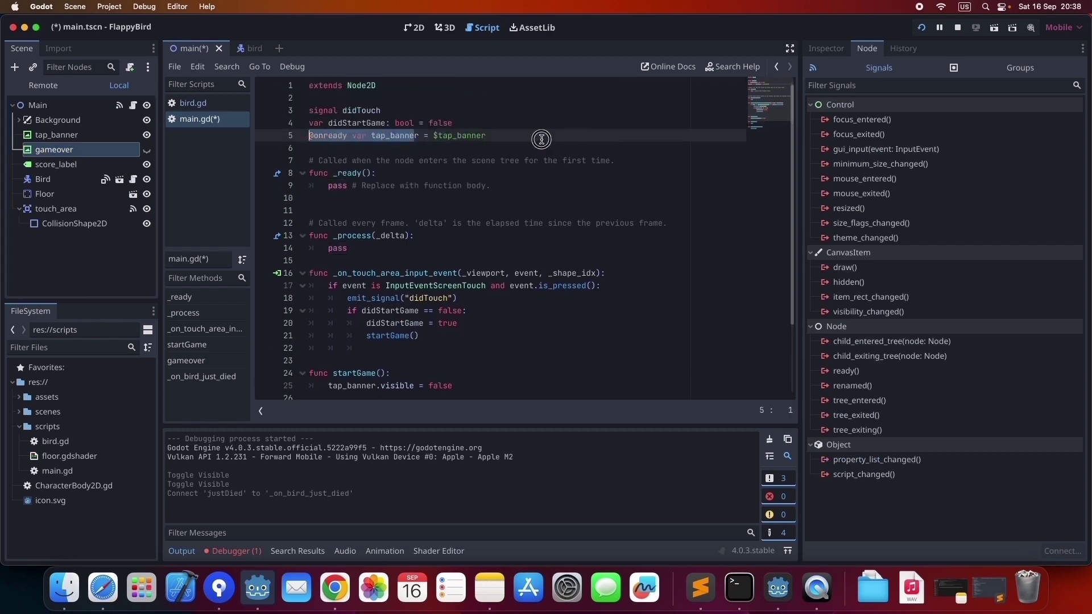
{"action": "key", "text": "super+Right"}
{"action": "key", "text": "Return"}
{"action": "key", "text": "super+v"}
{"action": "left_click_drag", "start_coordinate": [386, 148], "coordinate": [374, 148]}
{"action": "type", "text": "gameover"}
{"action": "left_click", "coordinate": [459, 149]}
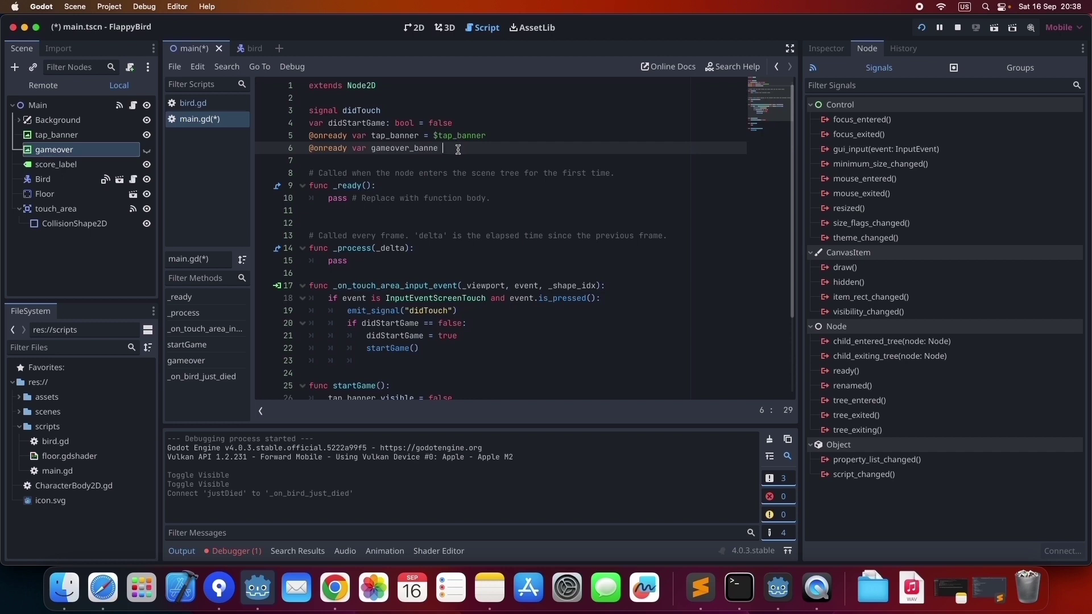
{"action": "type", "text": "= $gameover"}
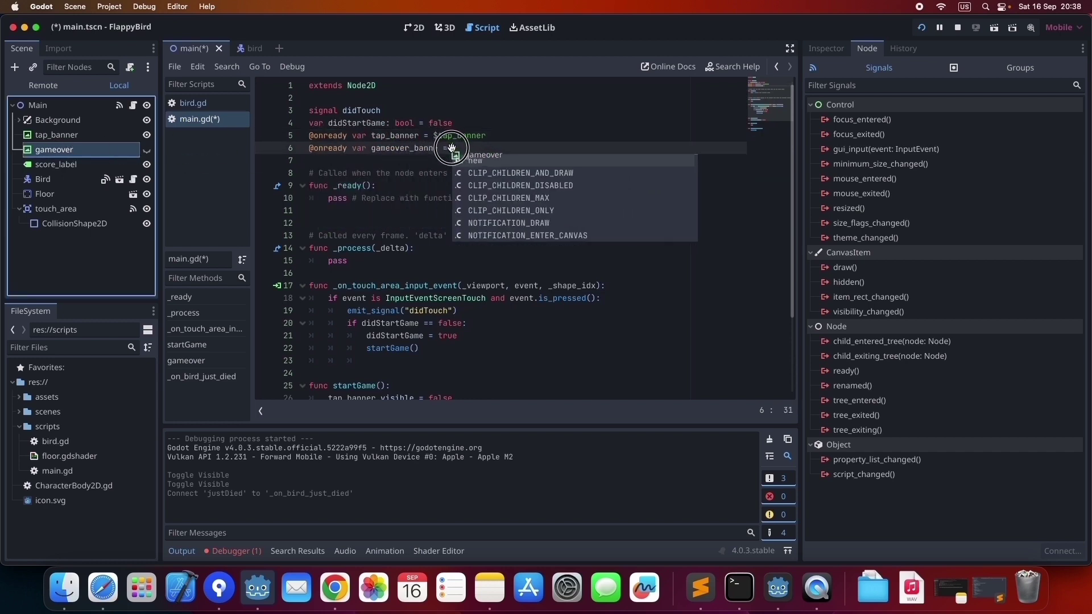
{"action": "double_click", "coordinate": [383, 149]}
Step: Replace pass in gameover() with gameover_banne.visible = true, then save and run the game
{"action": "scroll", "coordinate": [364, 318], "scroll_direction": "down", "scroll_amount": 3}
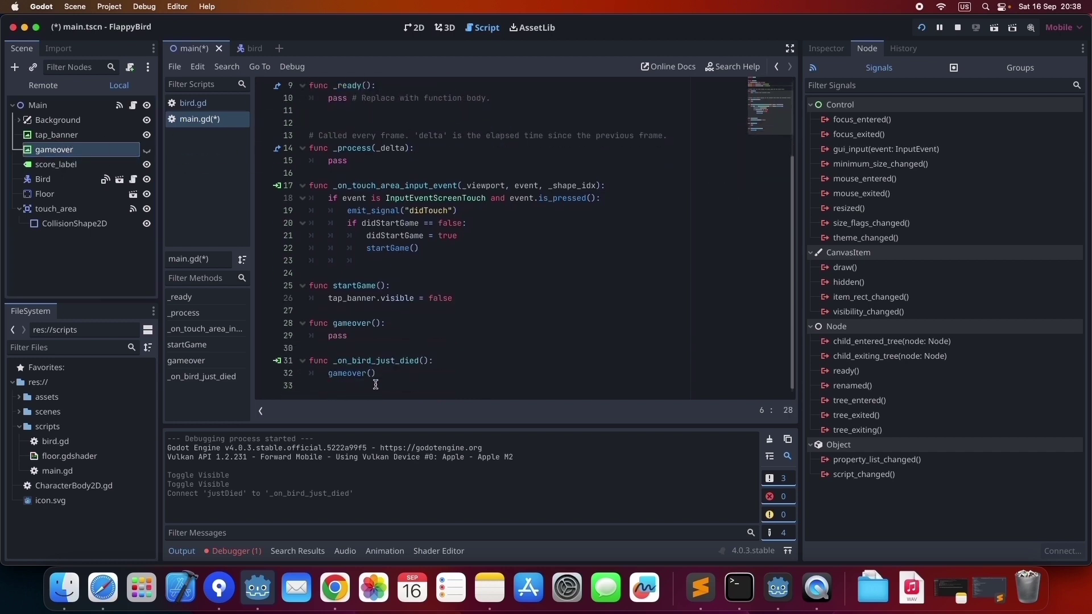
{"action": "double_click", "coordinate": [336, 335]}
{"action": "key", "text": "super+v"}
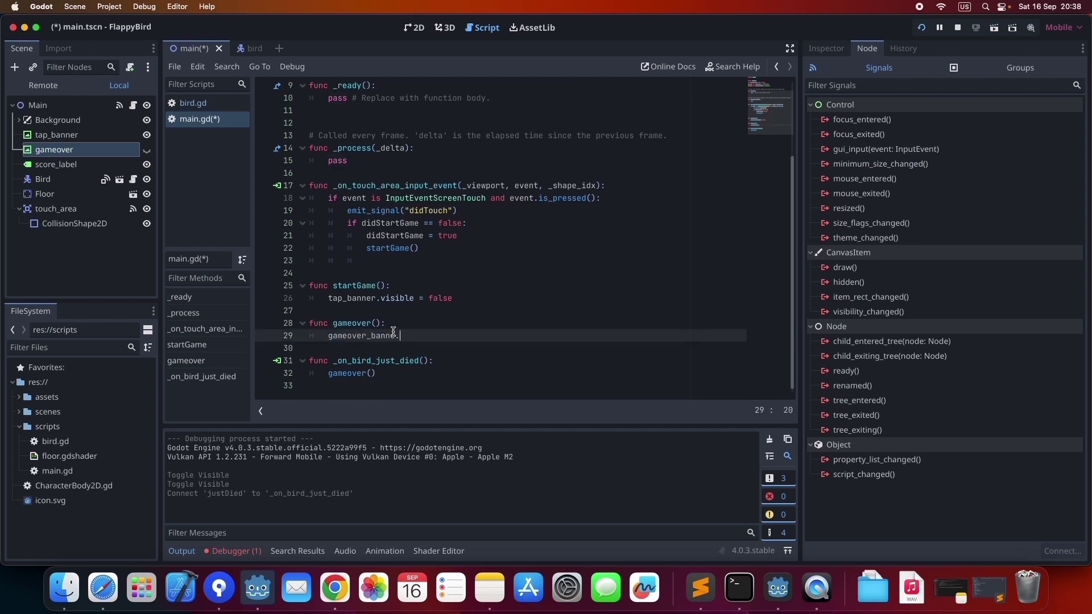
{"action": "type", "text": "vis"}
{"action": "key", "text": "Return"}
{"action": "type", "text": "= false"}
{"action": "left_click", "coordinate": [390, 326]}
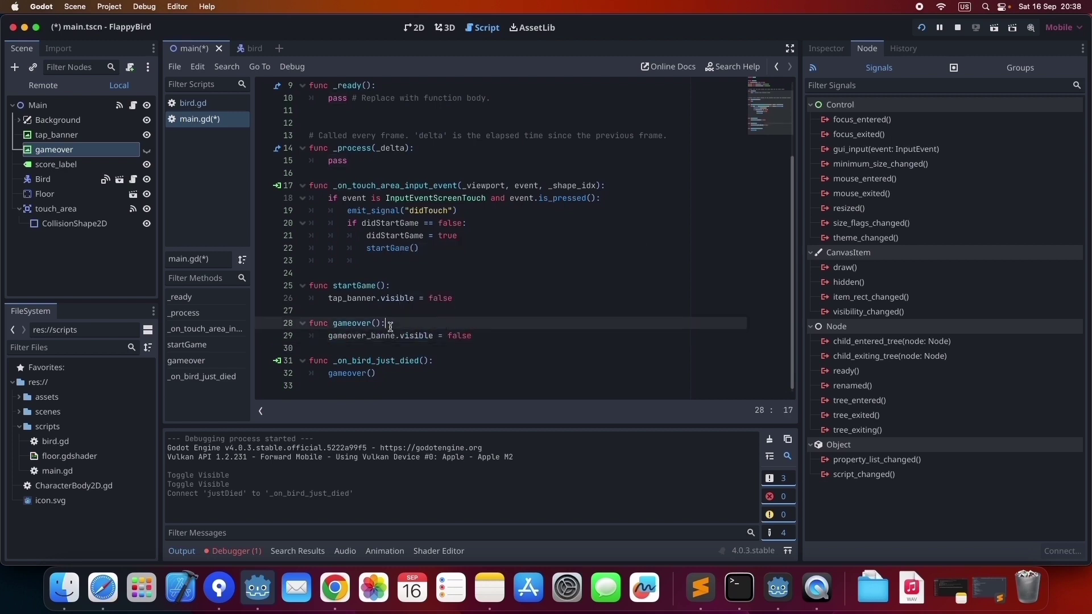
{"action": "double_click", "coordinate": [457, 336]}
{"action": "type", "text": "true"}
{"action": "left_click", "coordinate": [574, 273]}
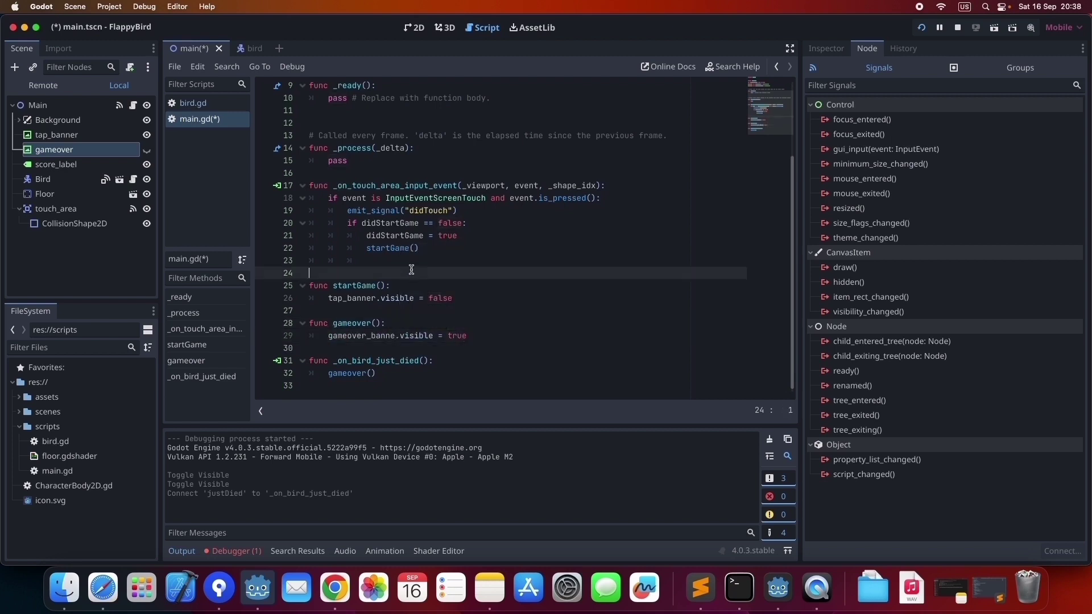
{"action": "left_click", "coordinate": [922, 28]}
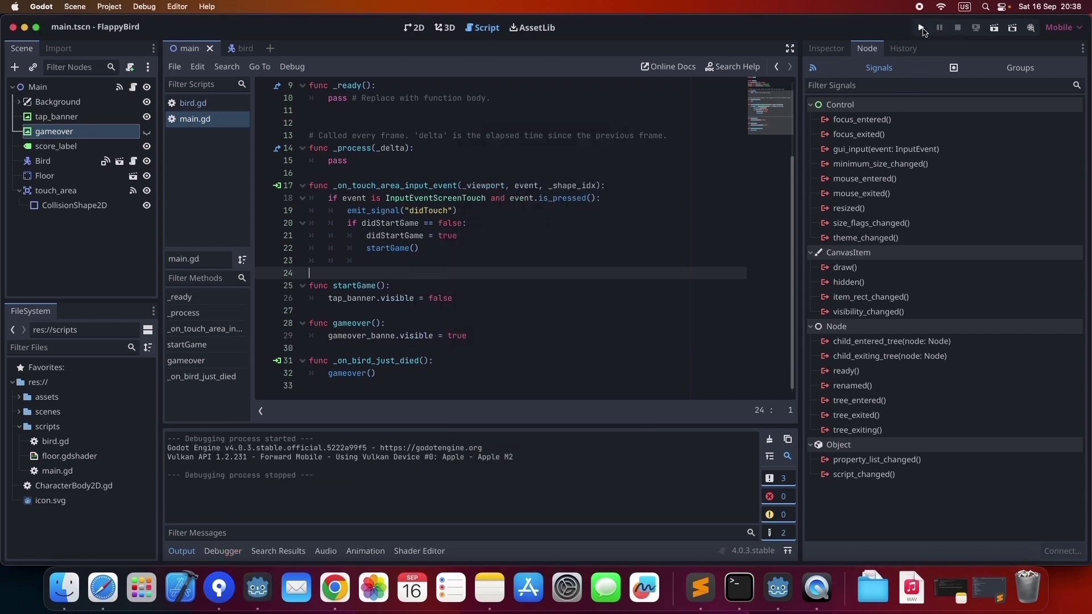
{"action": "left_click", "coordinate": [534, 322]}
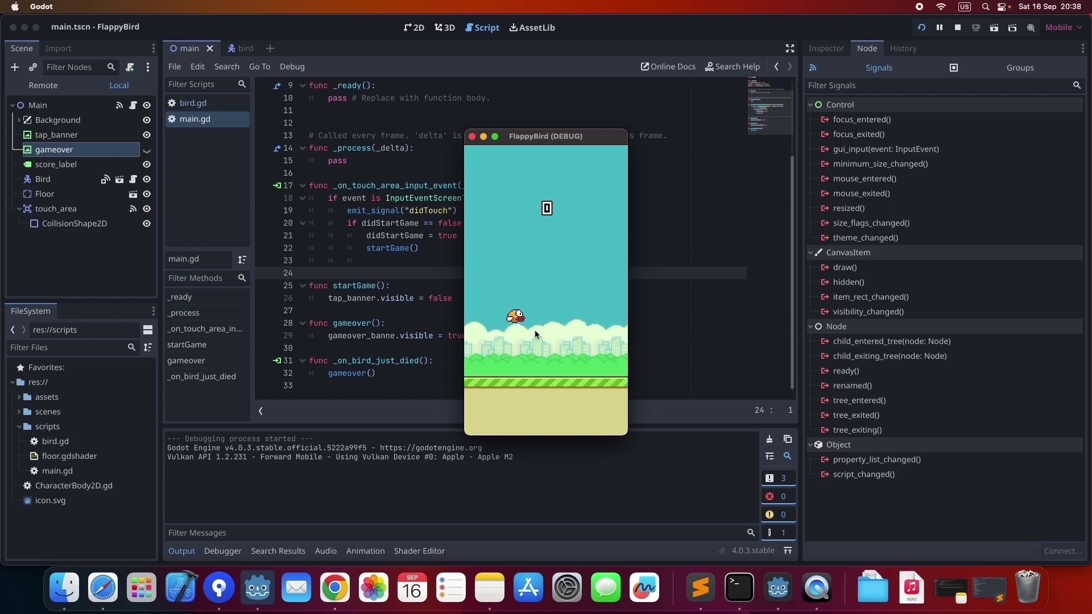
{"action": "left_click", "coordinate": [536, 332]}
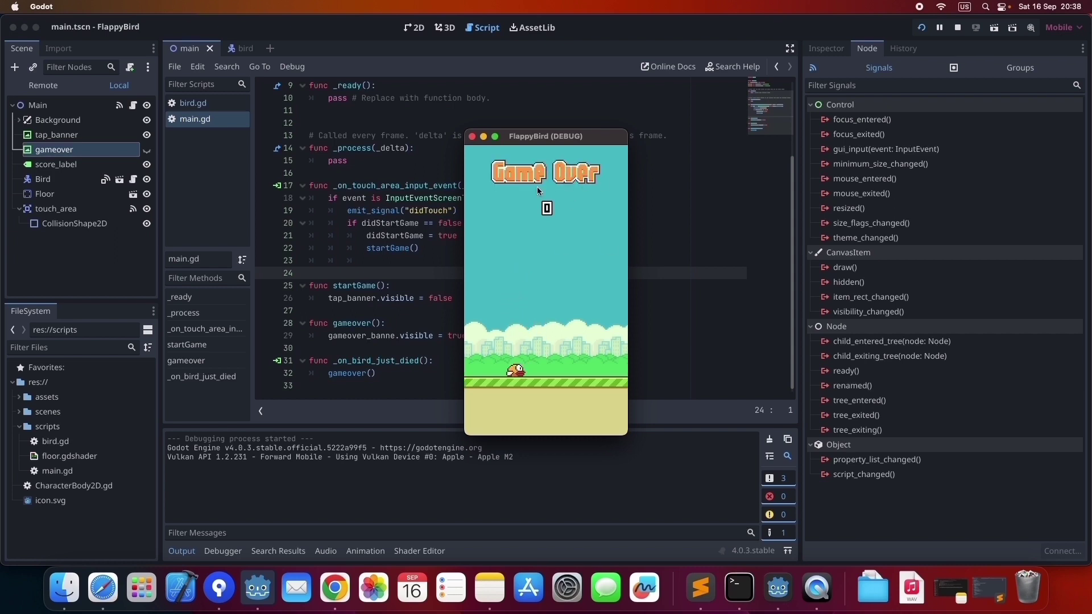
{"action": "left_click", "coordinate": [472, 137]}
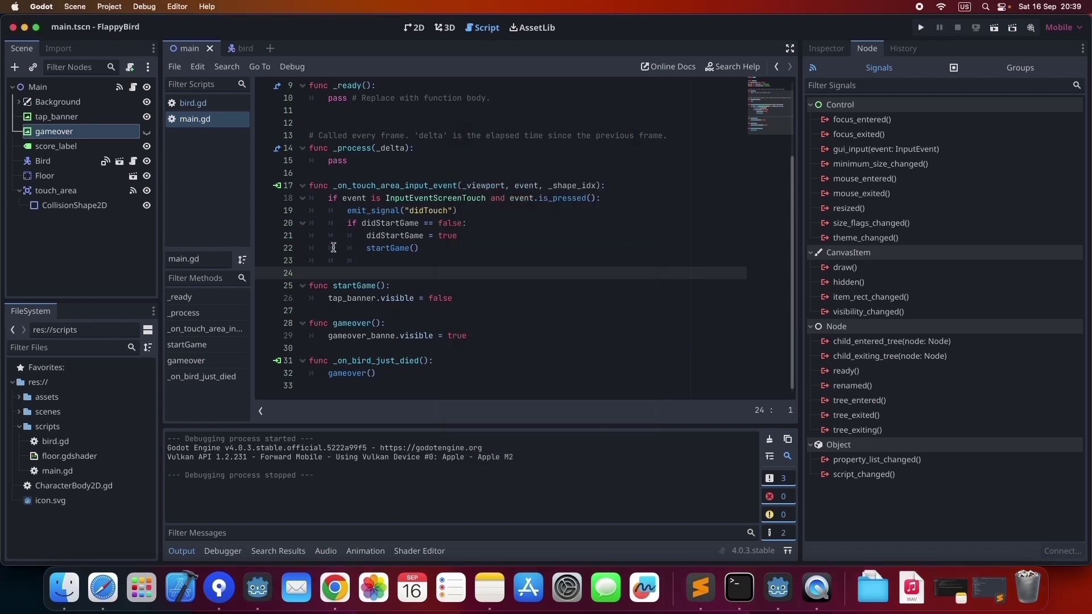
Step: Open floor.tscn, undo the sprite's earlier rename, and inspect its shader Speed parameter
{"action": "left_click", "coordinate": [242, 49]}
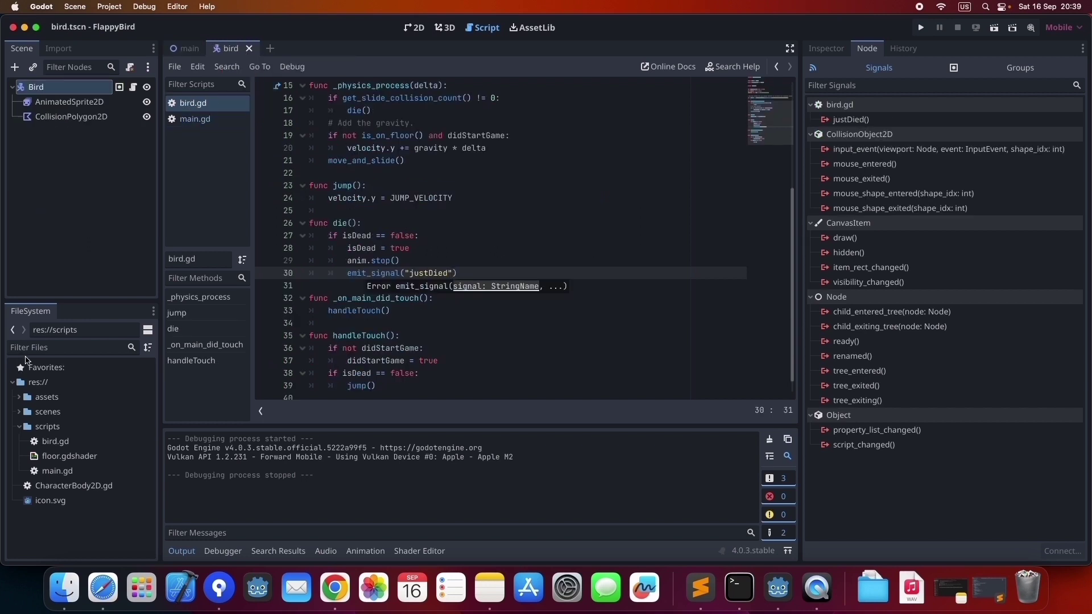
{"action": "left_click", "coordinate": [48, 348]}
{"action": "type", "text": "floor"}
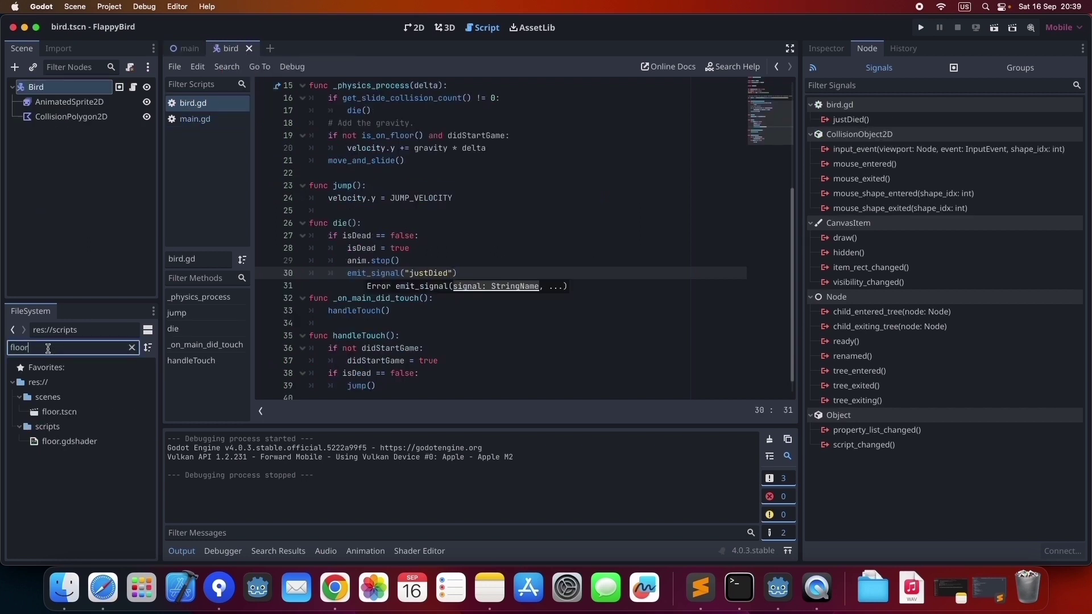
{"action": "double_click", "coordinate": [61, 414]}
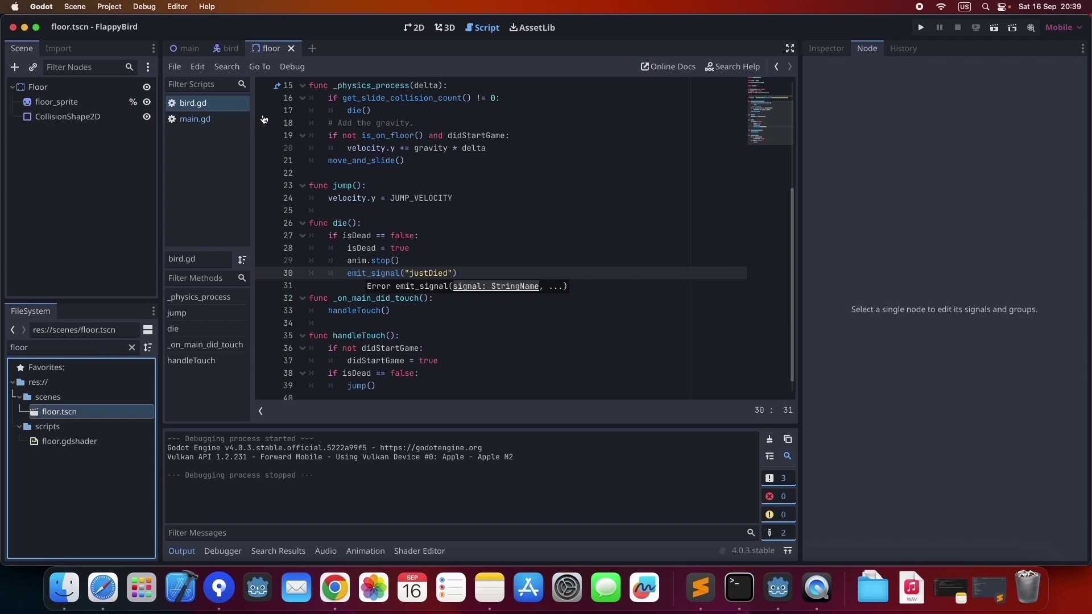
{"action": "left_click", "coordinate": [415, 27]}
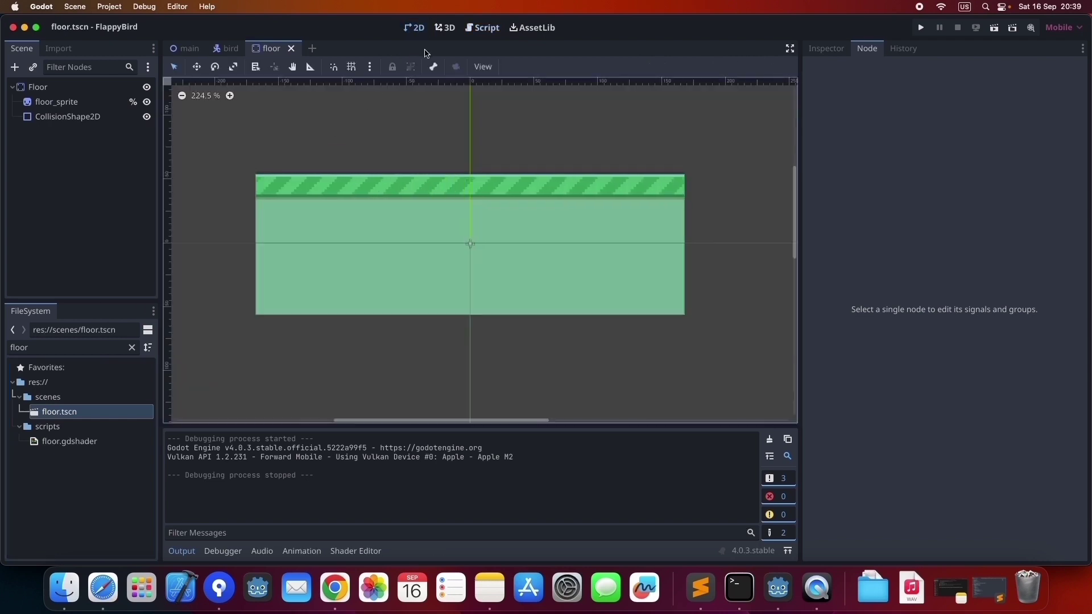
{"action": "key", "text": "super+z"}
{"action": "key", "text": "super+z"}
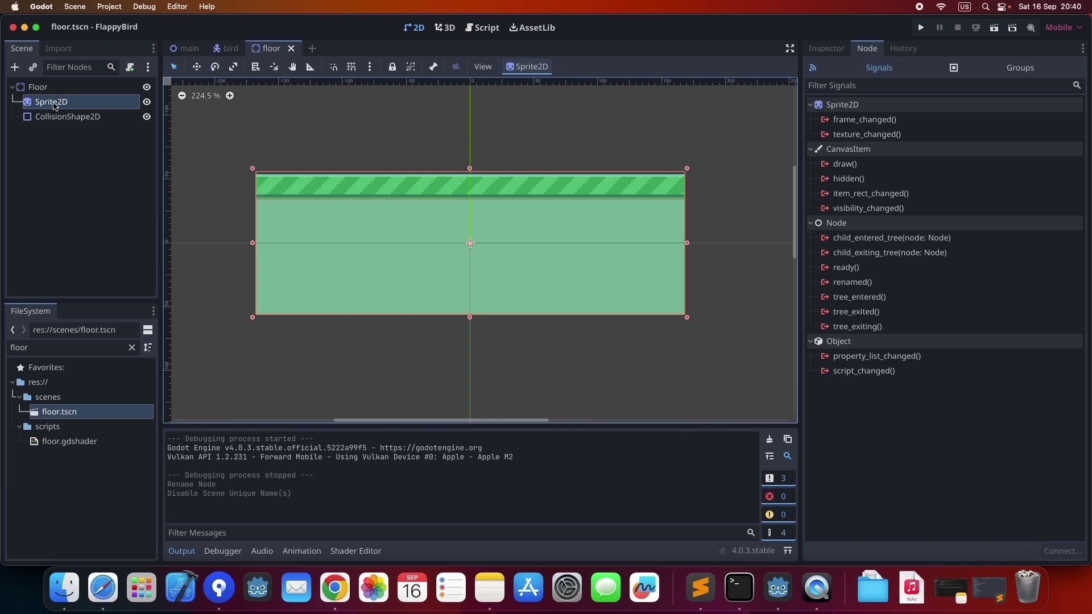
{"action": "left_click", "coordinate": [829, 48]}
{"action": "scroll", "coordinate": [938, 256], "scroll_direction": "down", "scroll_amount": 3}
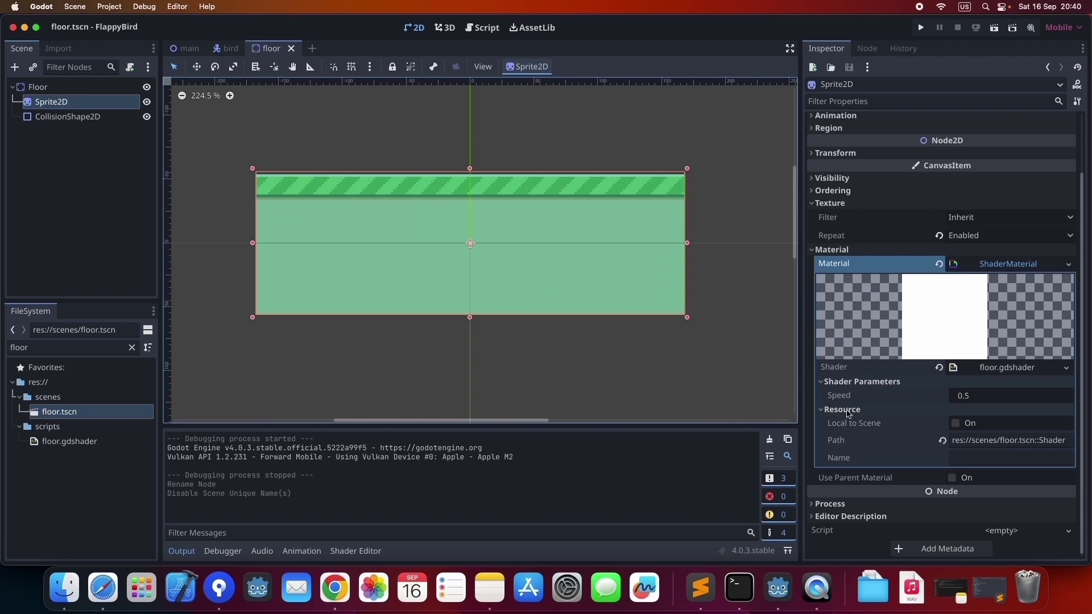
{"action": "left_click", "coordinate": [903, 398]}
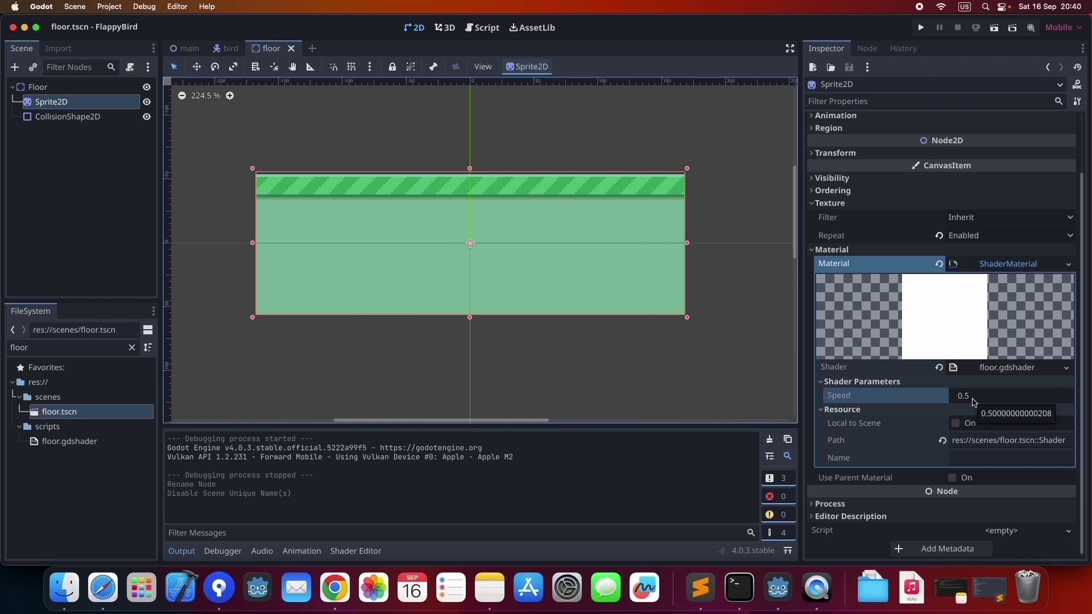
{"action": "left_click", "coordinate": [185, 48]}
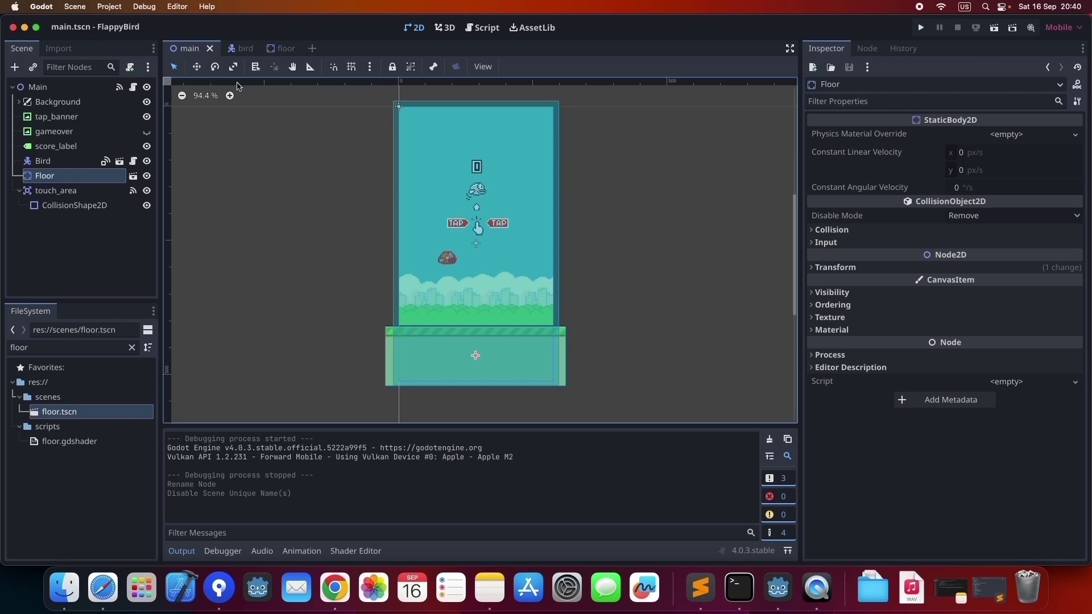
{"action": "left_click", "coordinate": [280, 48]}
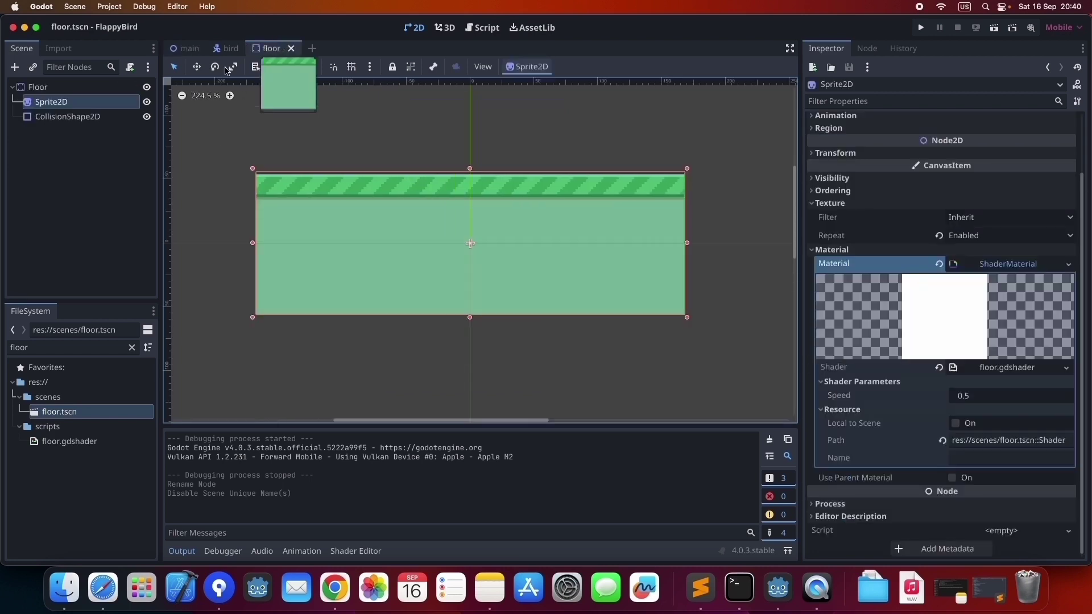
Step: Rename Sprite2D to floor_sprite, enable Access as Unique Name, save, and close the floor scene
{"action": "right_click", "coordinate": [67, 105]}
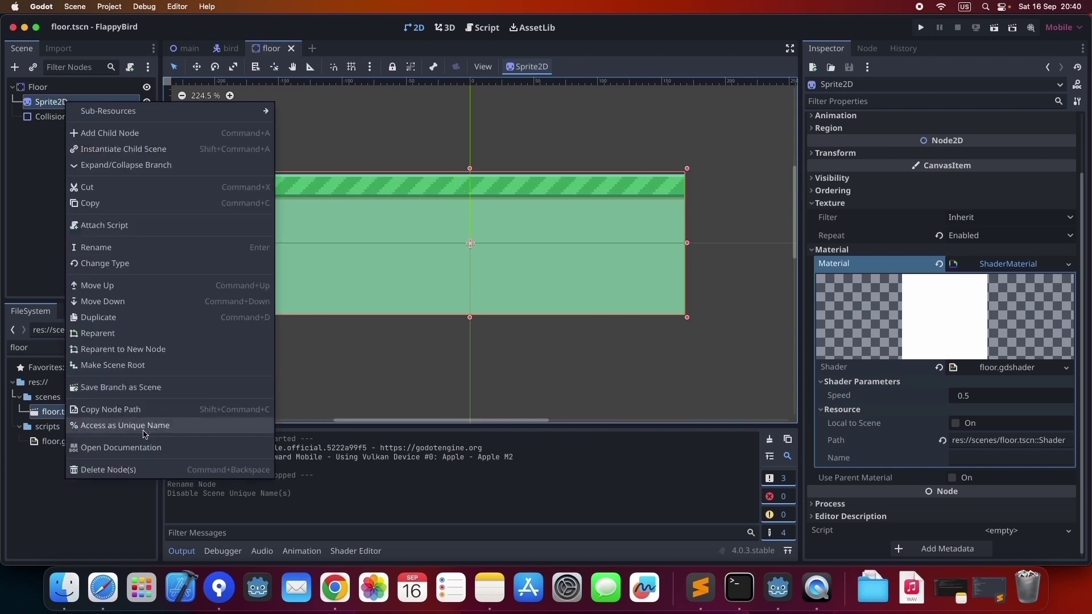
{"action": "left_click", "coordinate": [46, 108]}
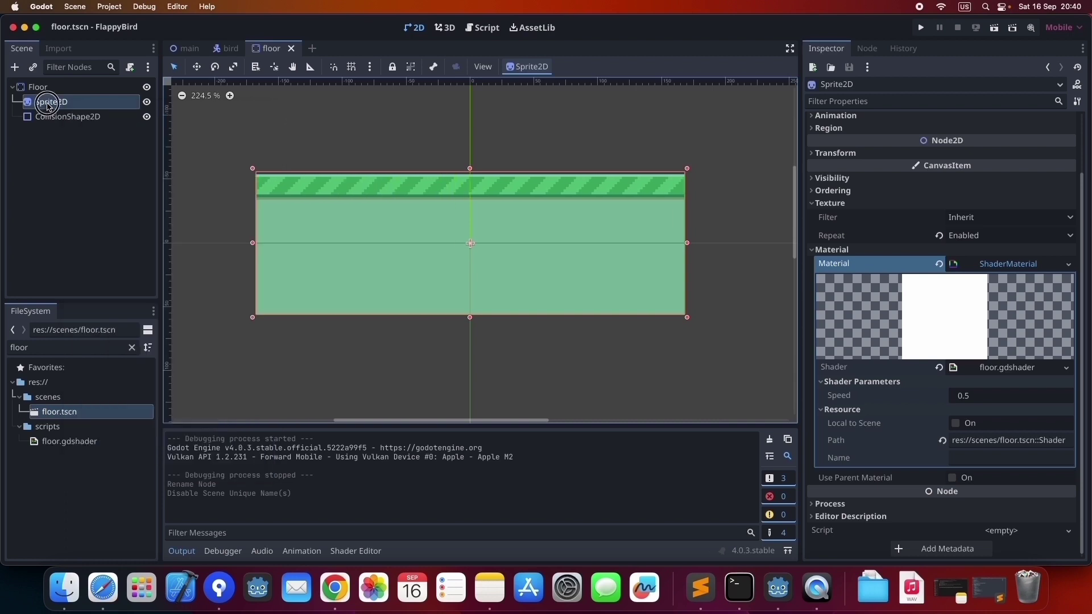
{"action": "double_click", "coordinate": [49, 107]}
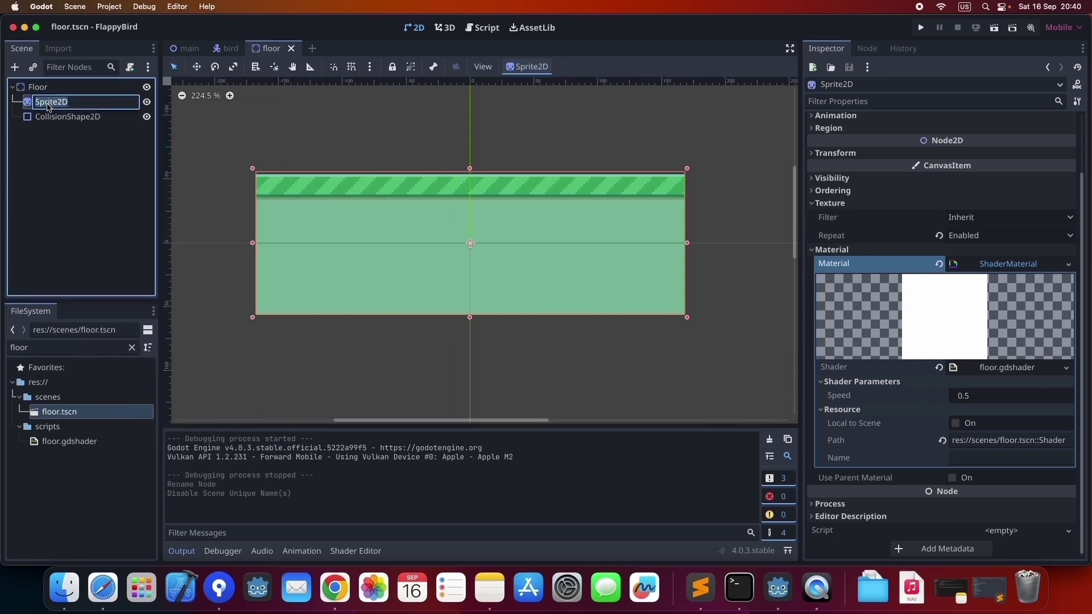
{"action": "type", "text": "floor_s"}
{"action": "key", "text": "Return"}
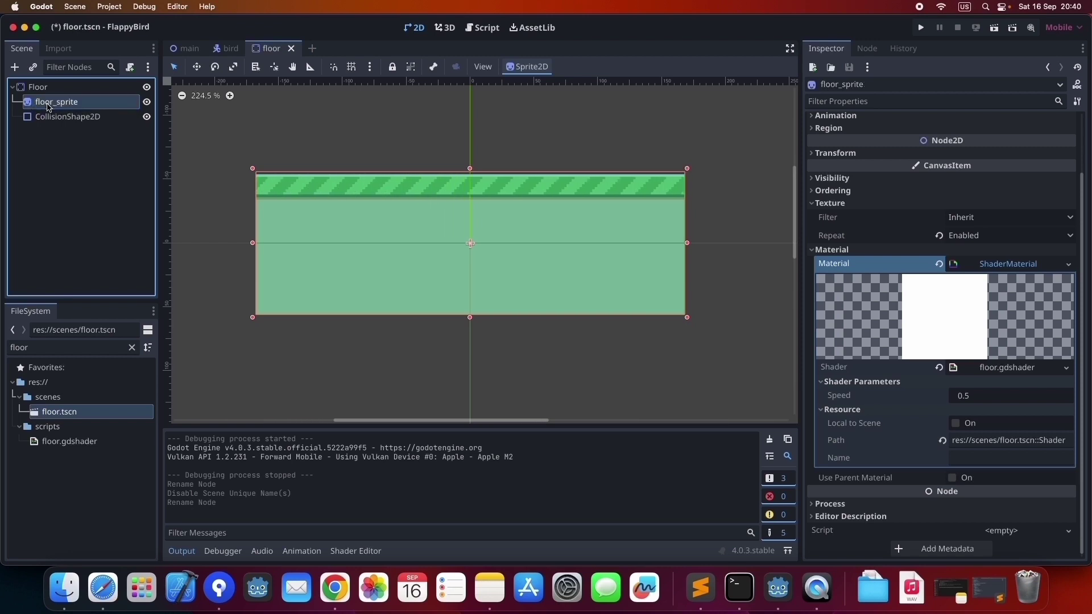
{"action": "right_click", "coordinate": [49, 106]}
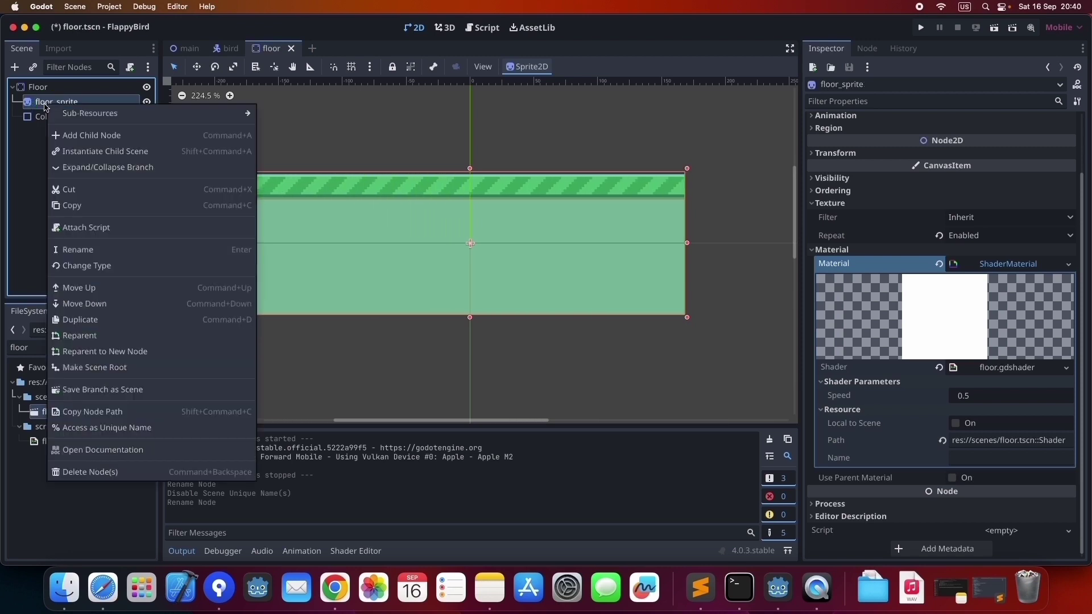
{"action": "left_click", "coordinate": [101, 432]}
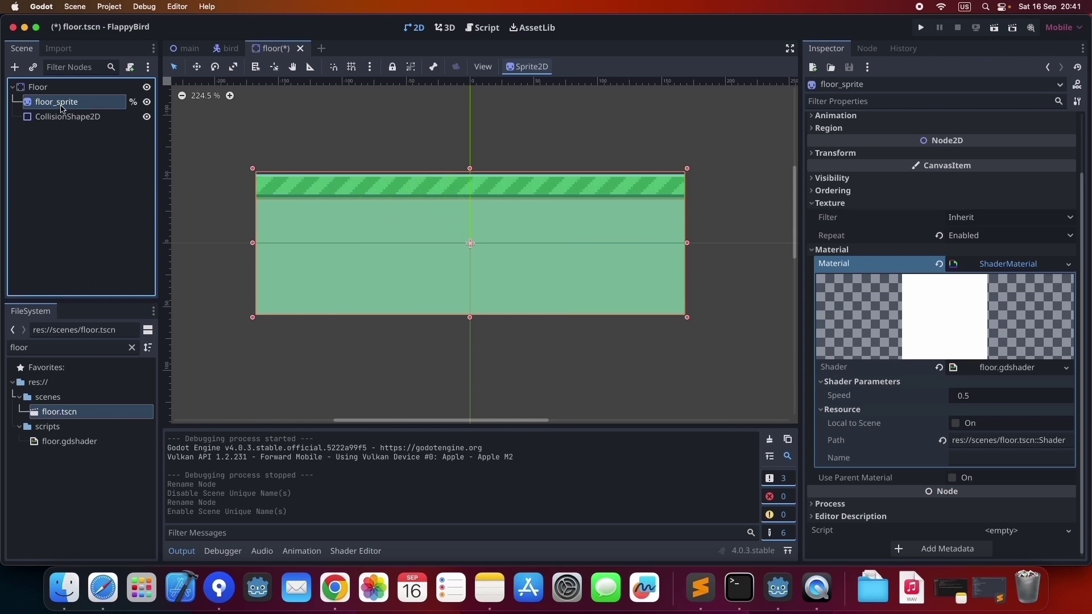
{"action": "double_click", "coordinate": [62, 107]}
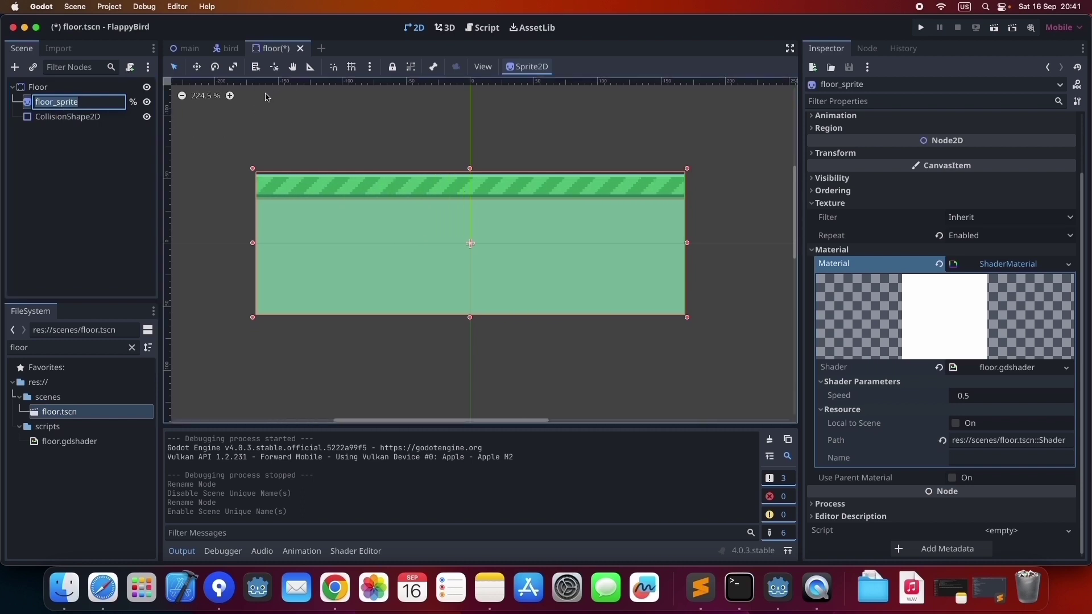
{"action": "key", "text": "Return"}
{"action": "key", "text": "ctrl+s"}
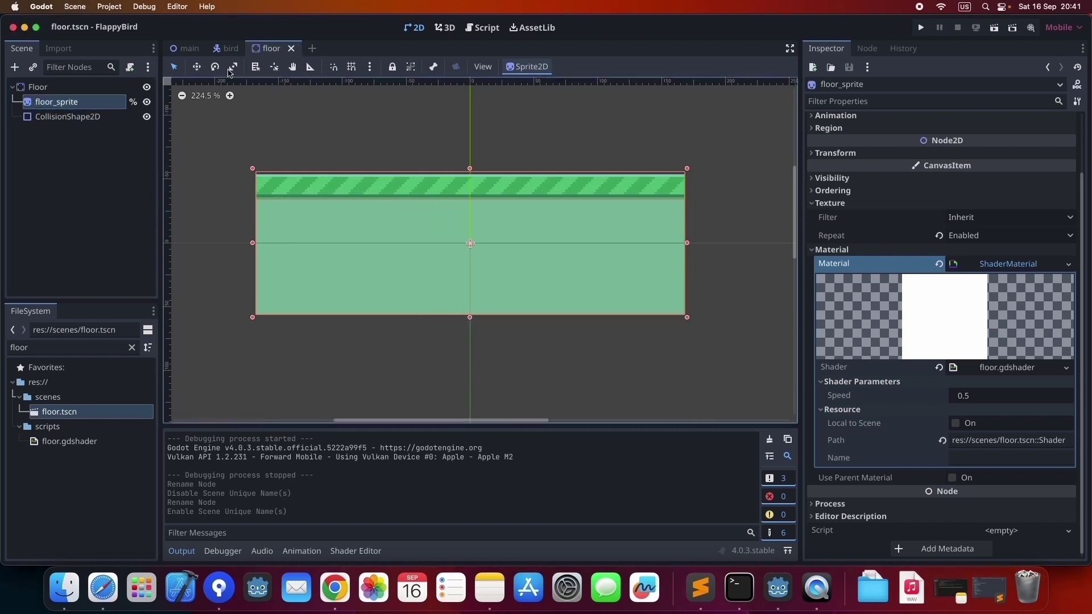
{"action": "left_click", "coordinate": [292, 49]}
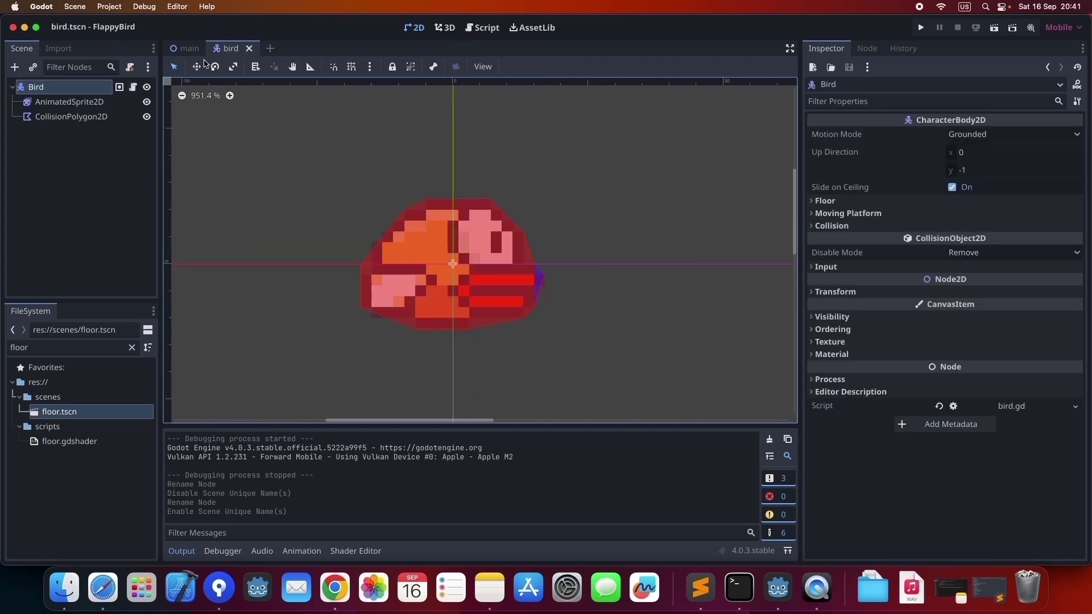
Step: Declare floor_sprite as a Sprite2D variable below didStartGame in main.gd
{"action": "left_click", "coordinate": [186, 50]}
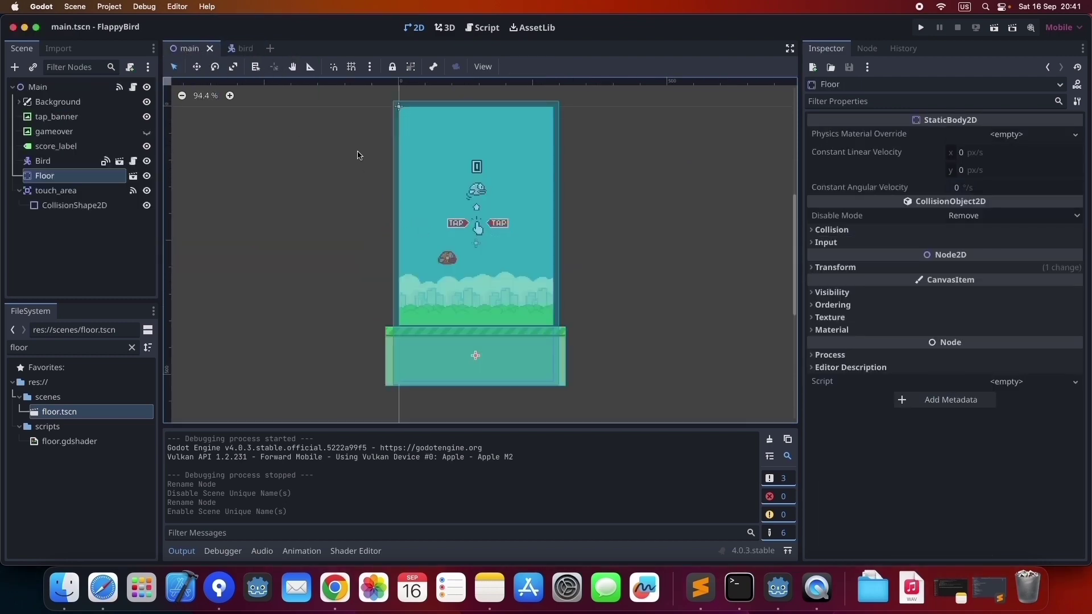
{"action": "left_click", "coordinate": [132, 89]}
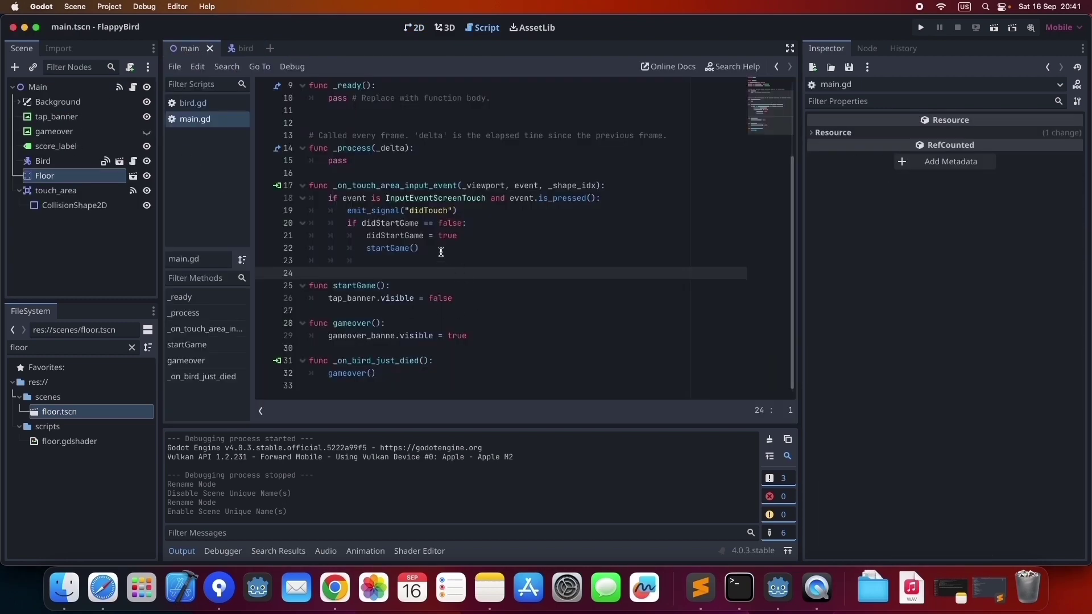
{"action": "scroll", "coordinate": [440, 252], "scroll_direction": "up", "scroll_amount": 3}
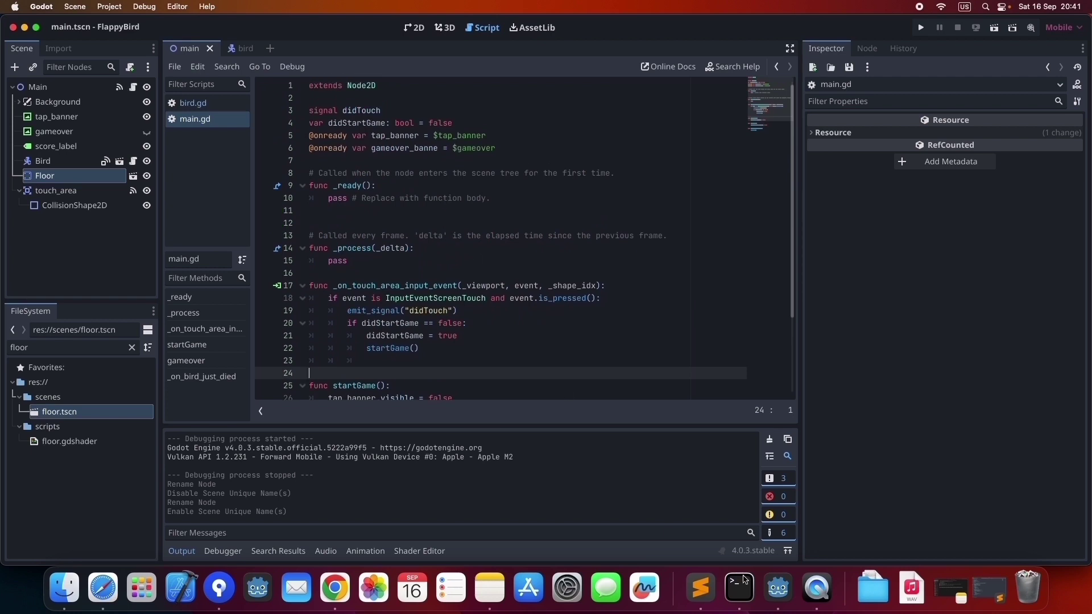
{"action": "left_click", "coordinate": [500, 148]}
{"action": "key", "text": "Return"}
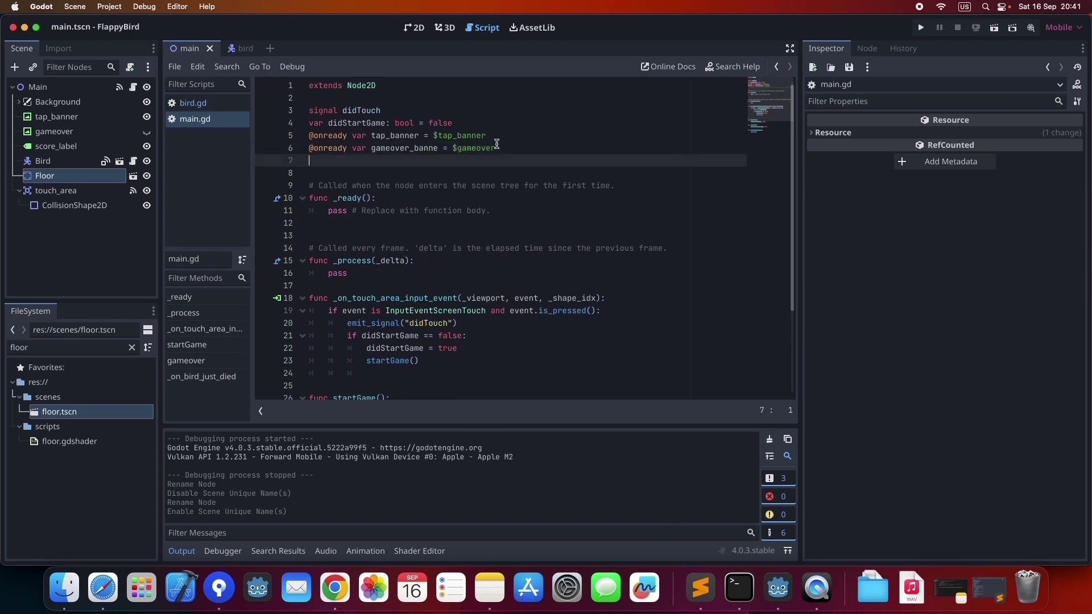
{"action": "left_click", "coordinate": [483, 122]}
{"action": "key", "text": "Return"}
{"action": "type", "text": "var floor_sprite:"}
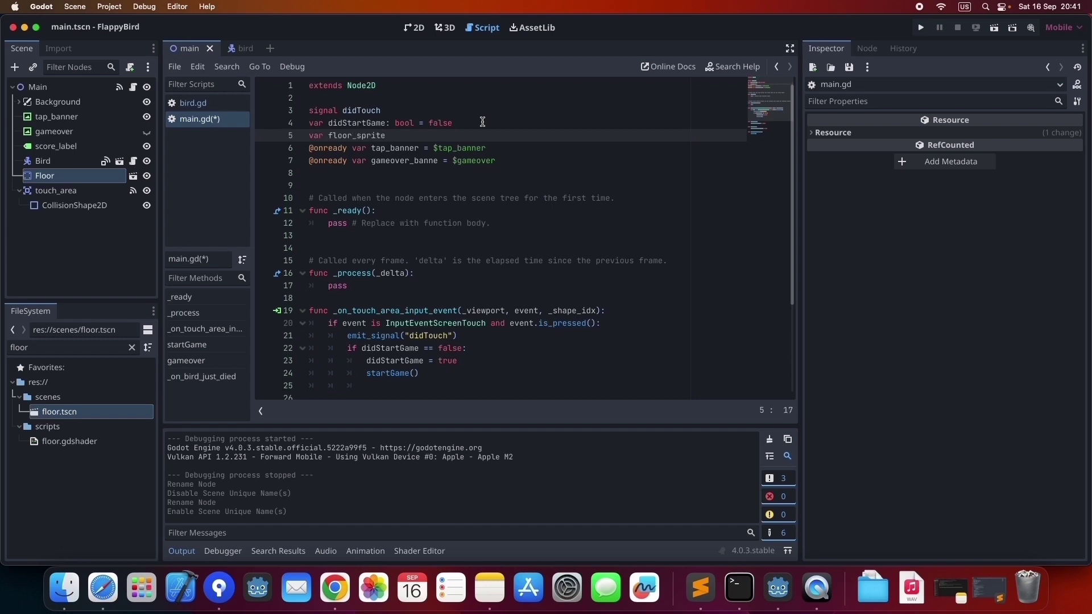
{"action": "type", "text": " Sp"}
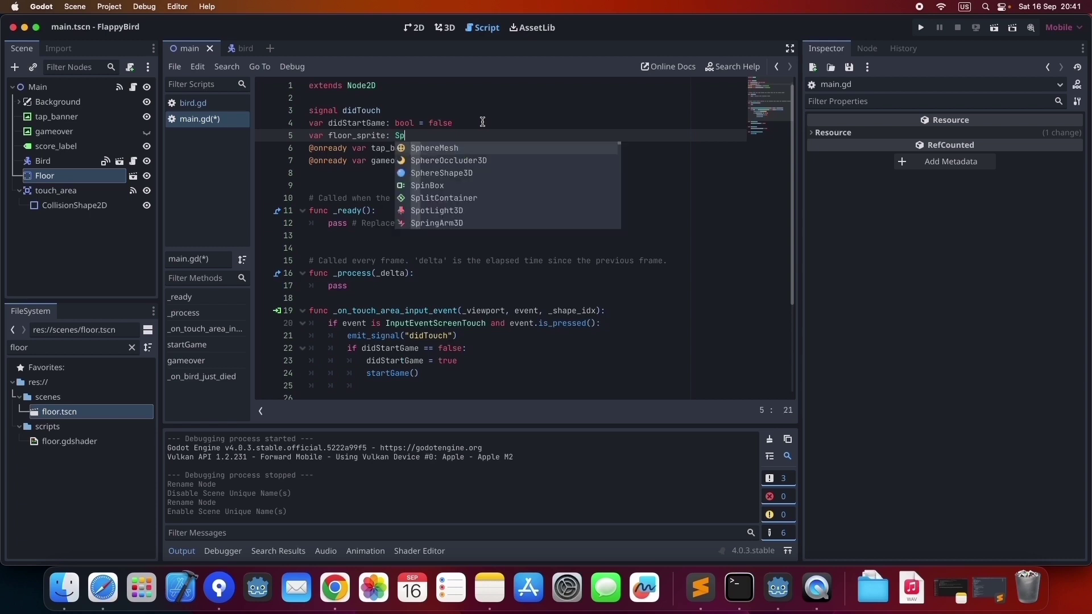
{"action": "type", "text": "r"}
{"action": "key", "text": "Down"}
{"action": "key", "text": "Return"}
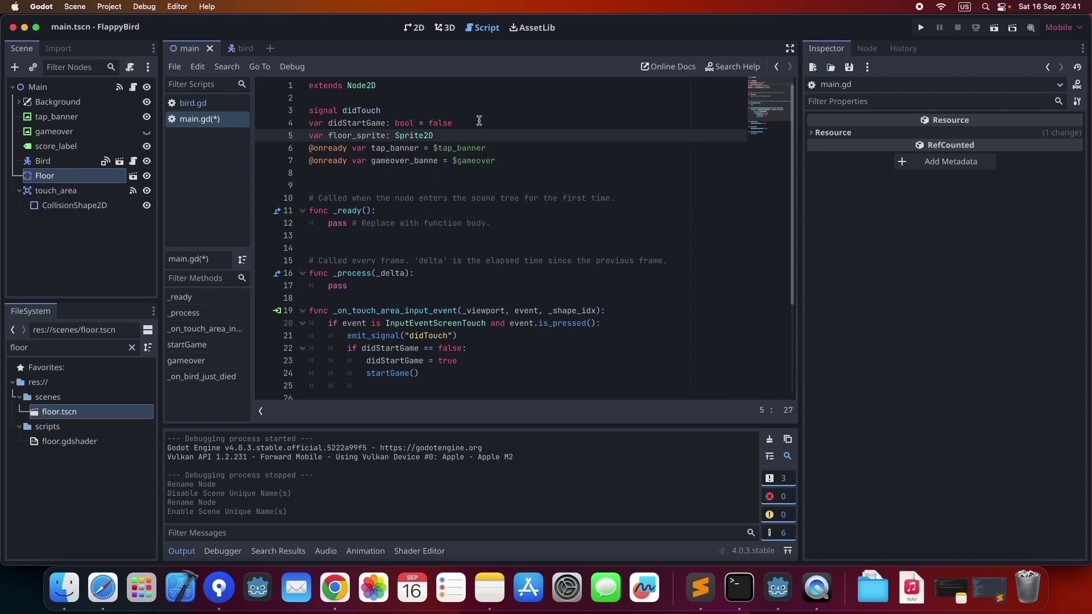
Step: Remove the blank line after the gameover_banne declaration and select the pass in _ready
{"action": "left_click_drag", "start_coordinate": [440, 135], "coordinate": [308, 137]}
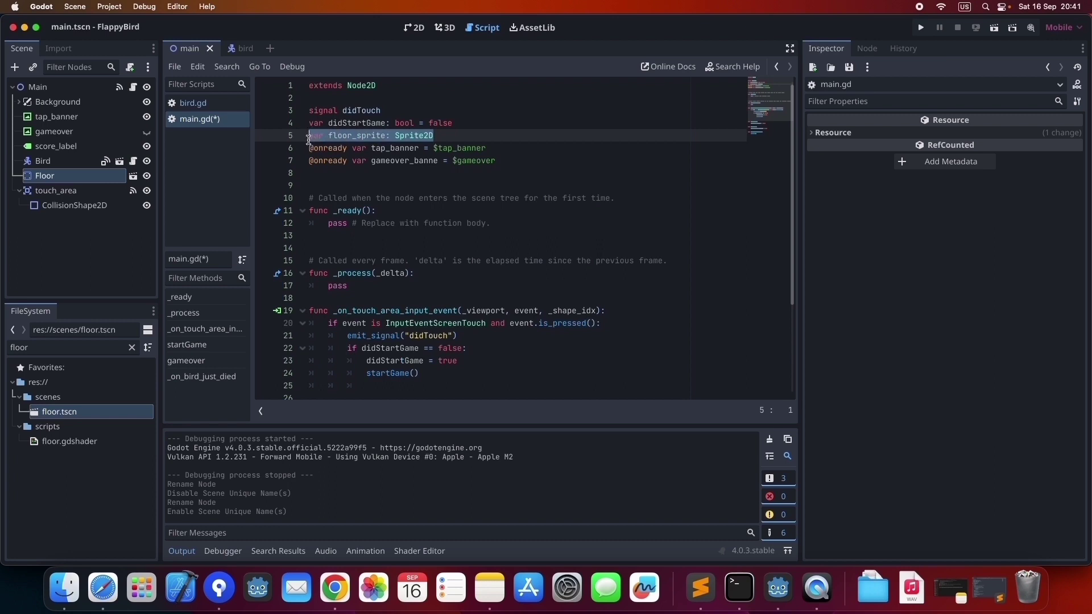
{"action": "left_click", "coordinate": [371, 136]}
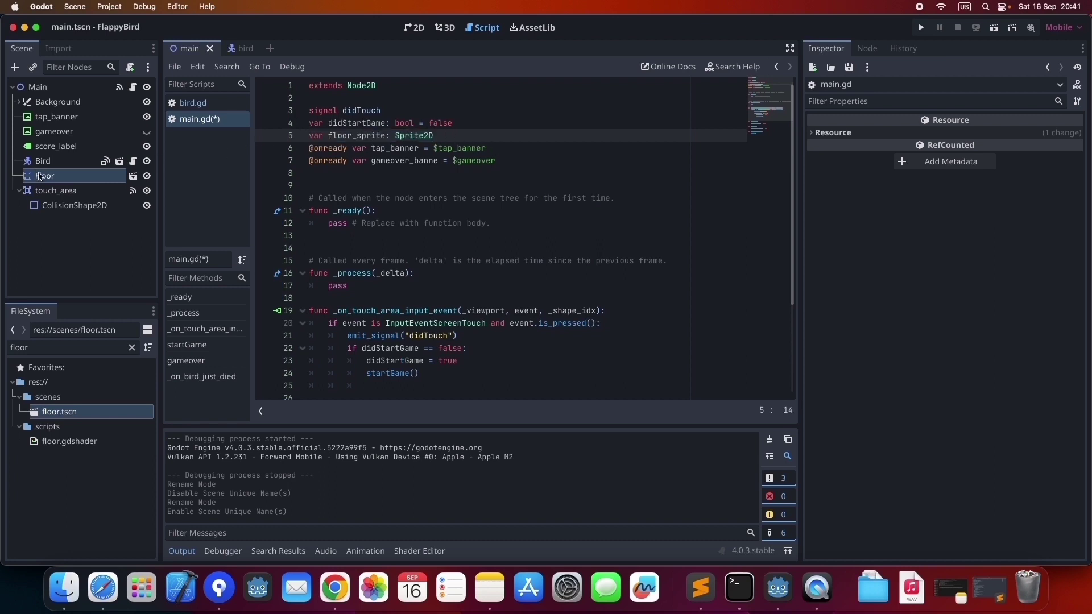
{"action": "left_click", "coordinate": [336, 176]}
{"action": "key", "text": "BackSpace"}
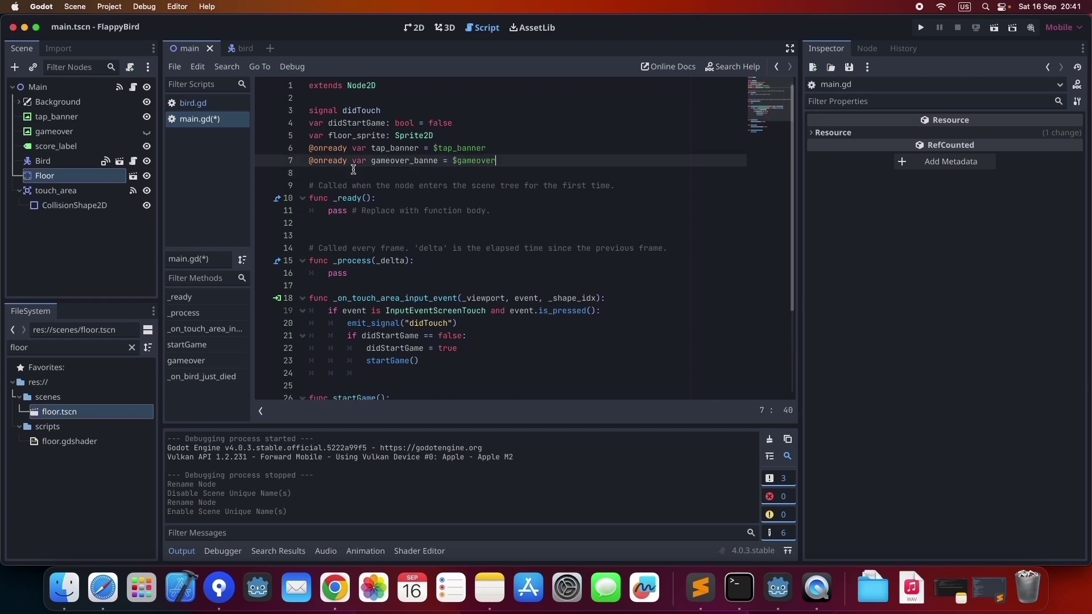
{"action": "left_click_drag", "start_coordinate": [329, 211], "coordinate": [498, 211]}
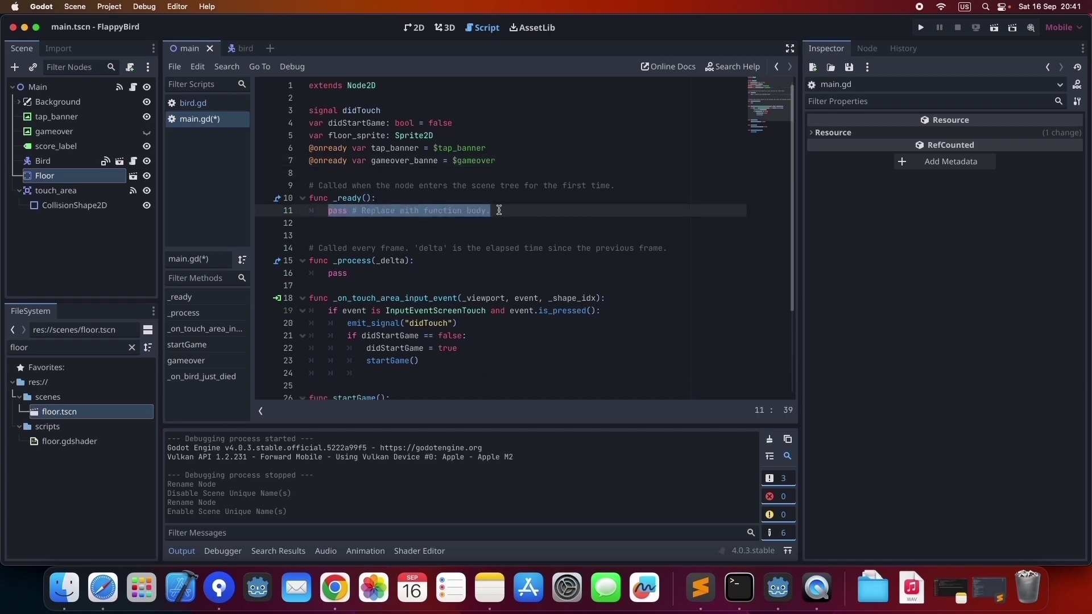
Step: Replace the pass in _ready with the start of a floor_sprite = assignment
{"action": "type", "text": "fl"}
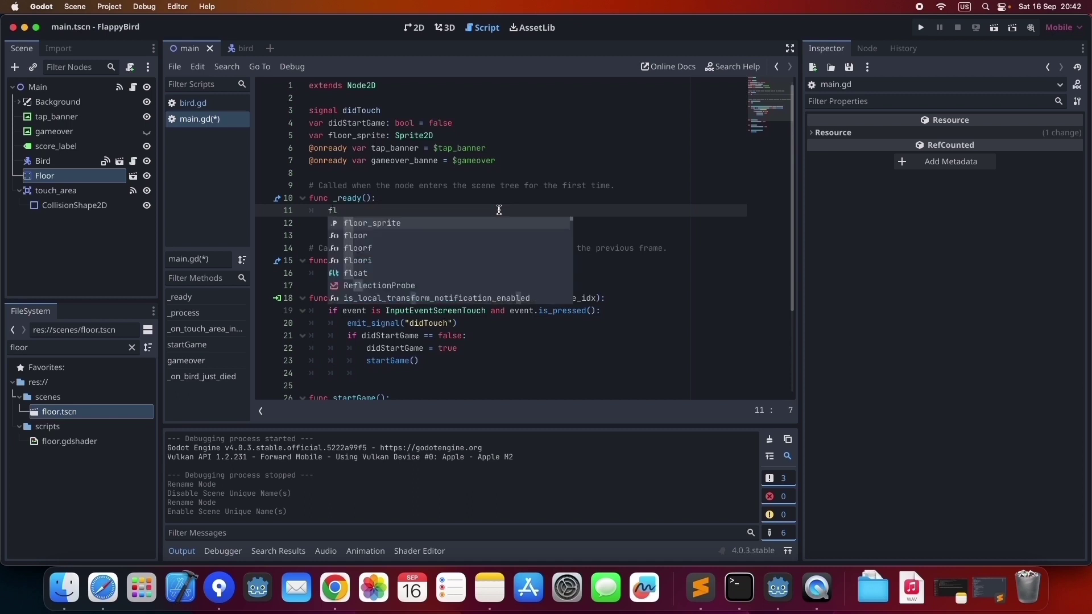
{"action": "key", "text": "Return"}
{"action": "type", "text": "="}
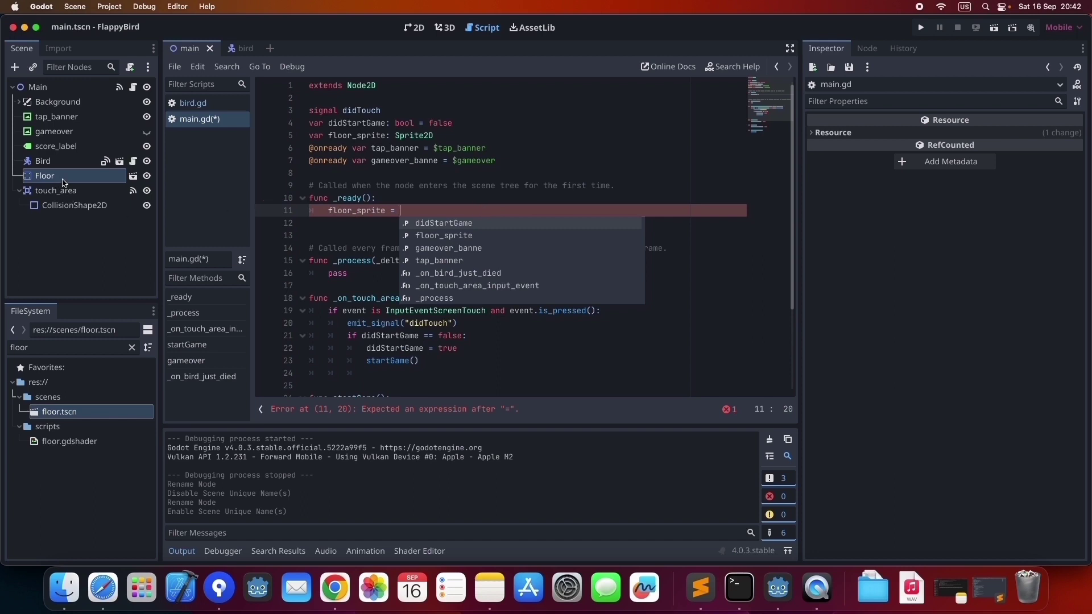
{"action": "left_click", "coordinate": [516, 161]}
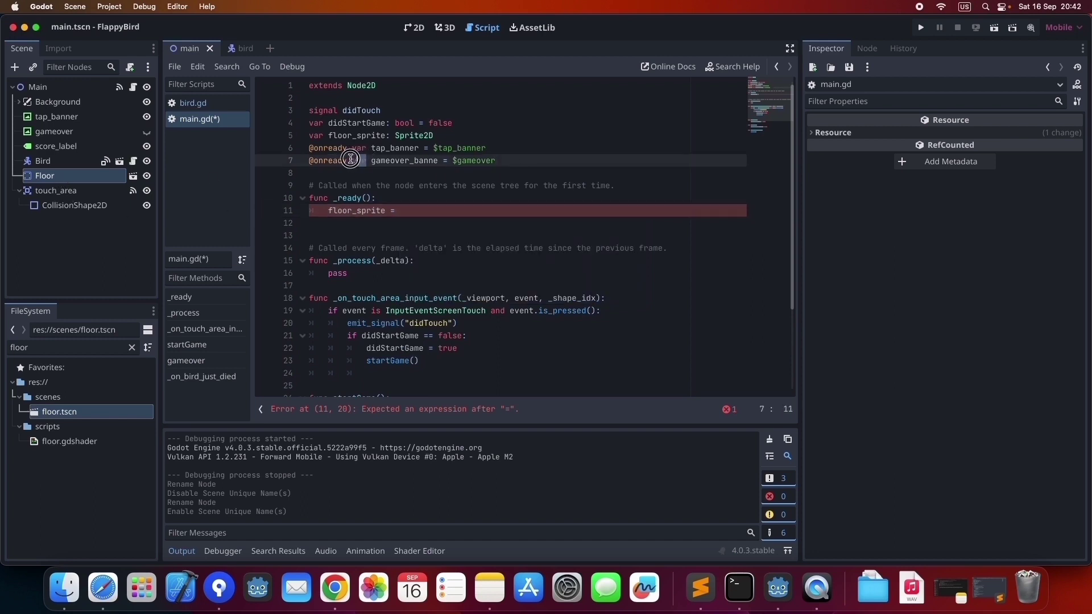
{"action": "left_click", "coordinate": [545, 158]}
{"action": "key", "text": "Return"}
{"action": "type", "text": "@"}
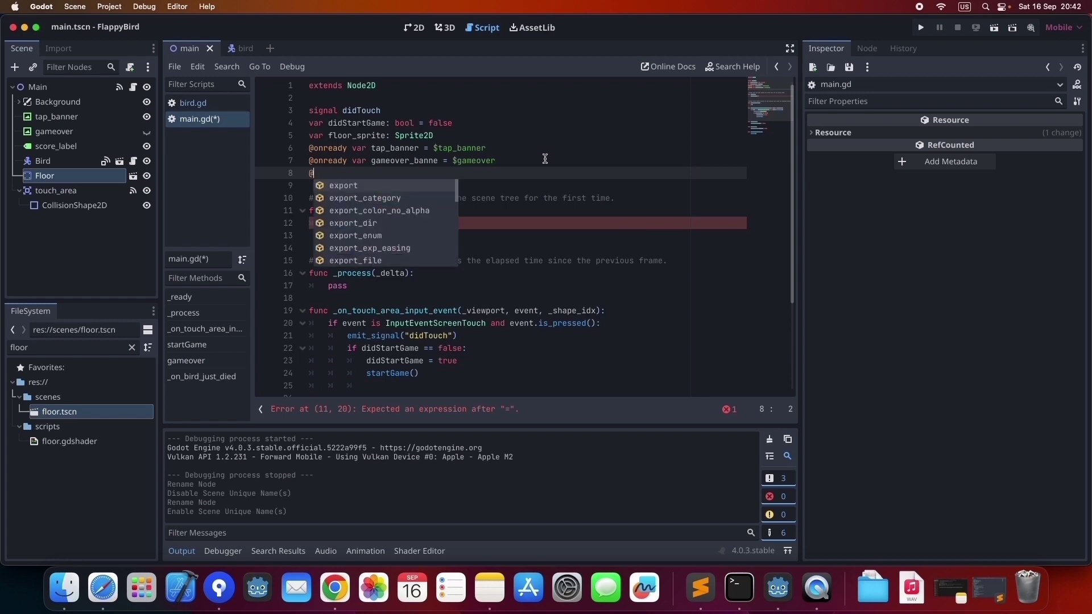
{"action": "type", "text": "onr"}
{"action": "key", "text": "Return"}
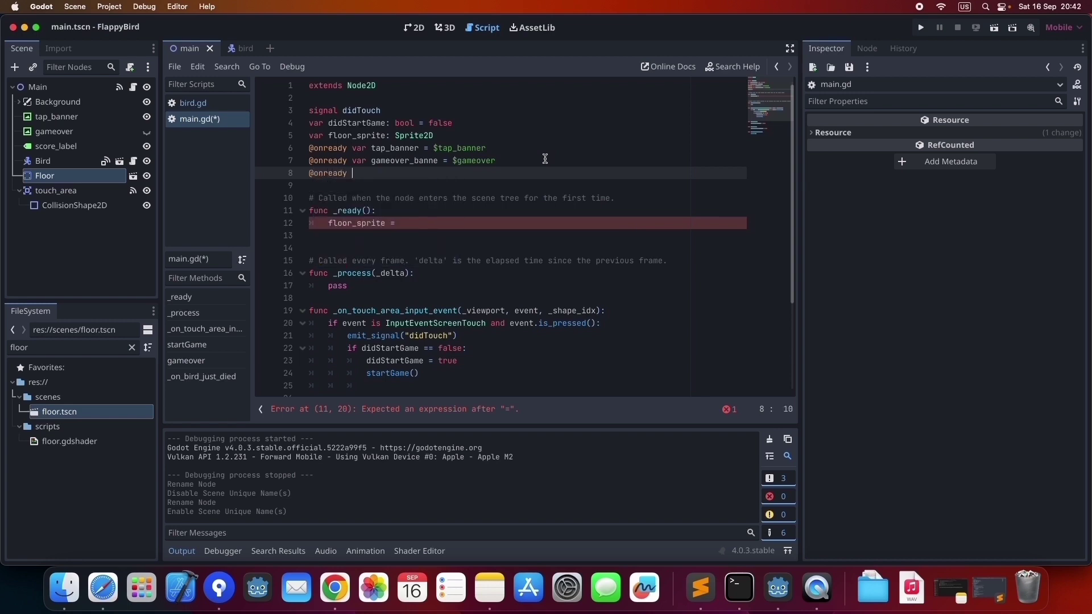
{"action": "type", "text": "game_floor = "}
{"action": "type", "text": "$Floor"}
{"action": "left_click", "coordinate": [422, 186]}
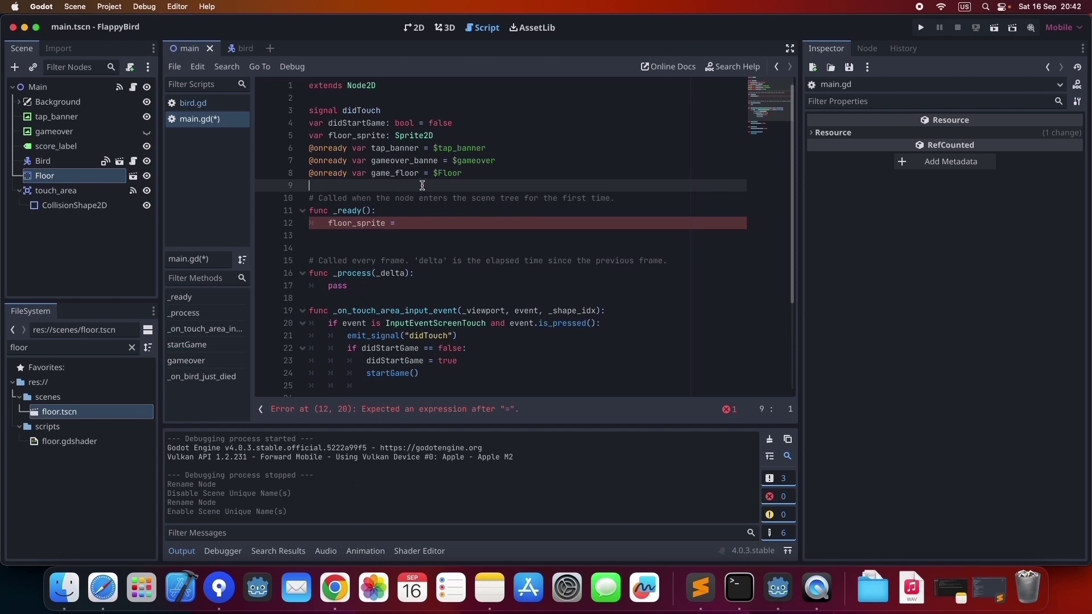
Step: Finish floor_sprite = game_floor.get_node("%floor_sprite") and begin a new floor_sprite line below
{"action": "left_click", "coordinate": [415, 221]}
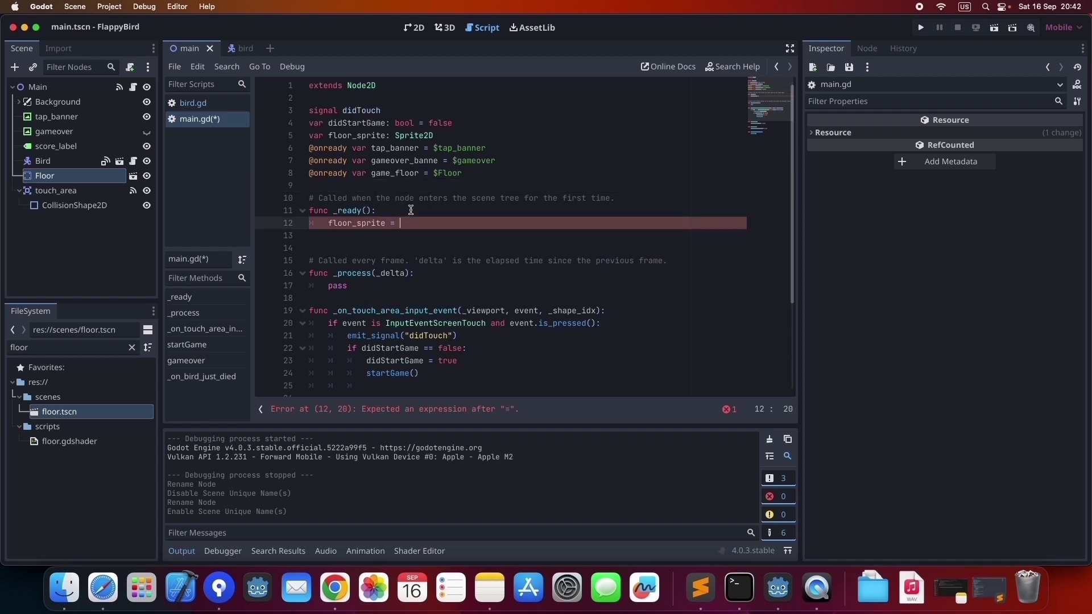
{"action": "type", "text": "ga"}
{"action": "key", "text": "Return"}
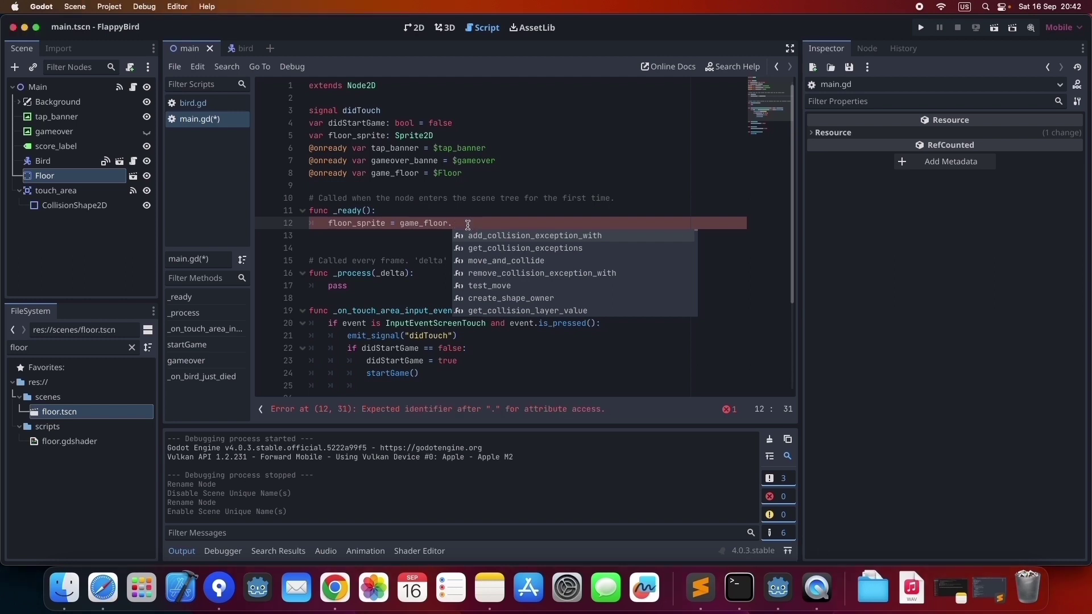
{"action": "key", "text": "Escape"}
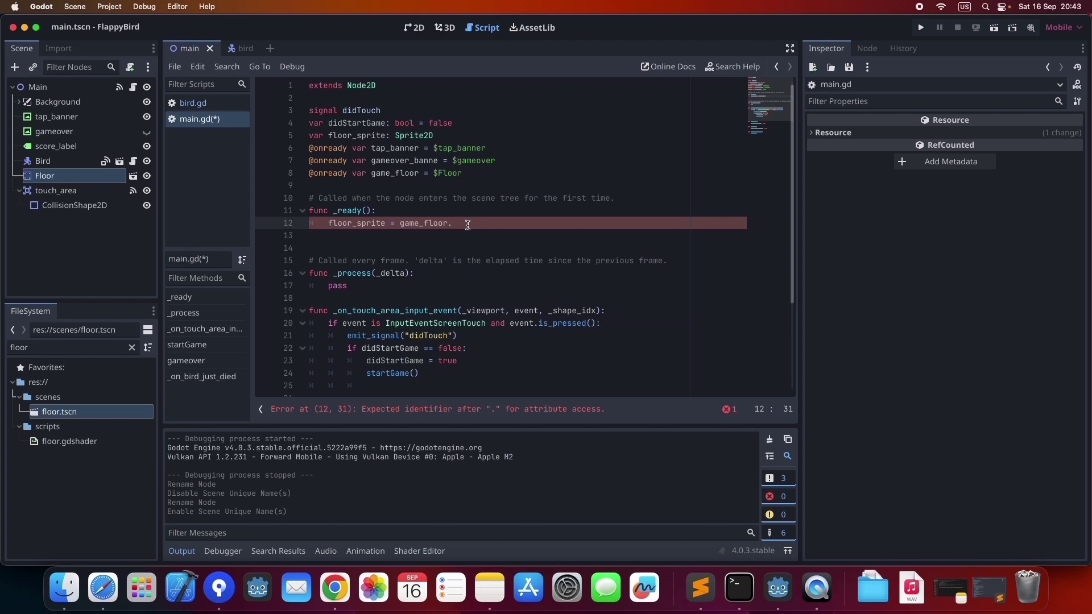
{"action": "type", "text": "get_no"}
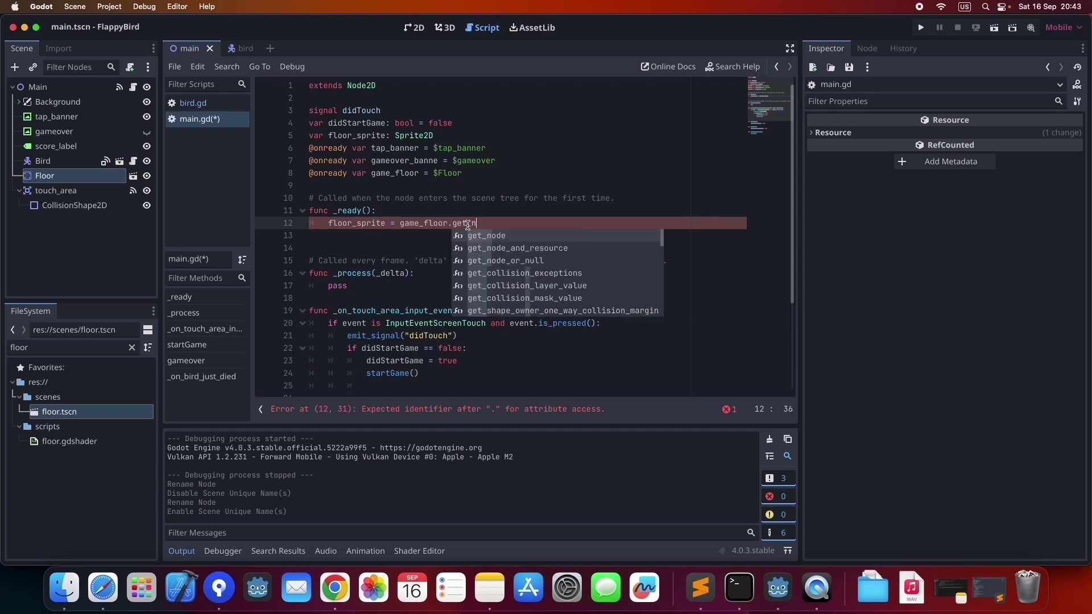
{"action": "key", "text": "Return"}
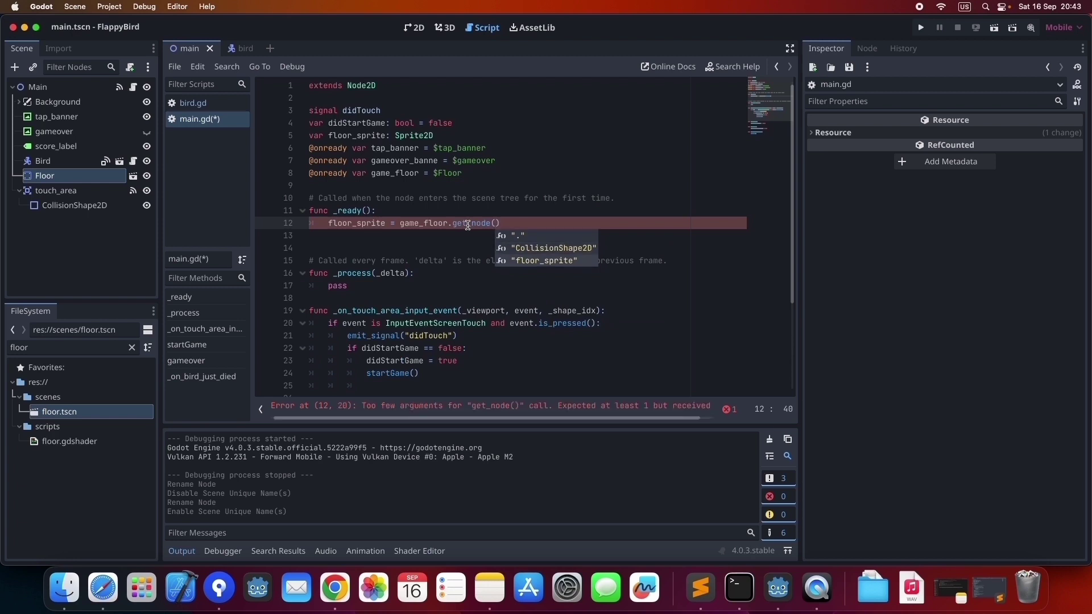
{"action": "key", "text": "Down"}
{"action": "key", "text": "Down"}
{"action": "key", "text": "Return"}
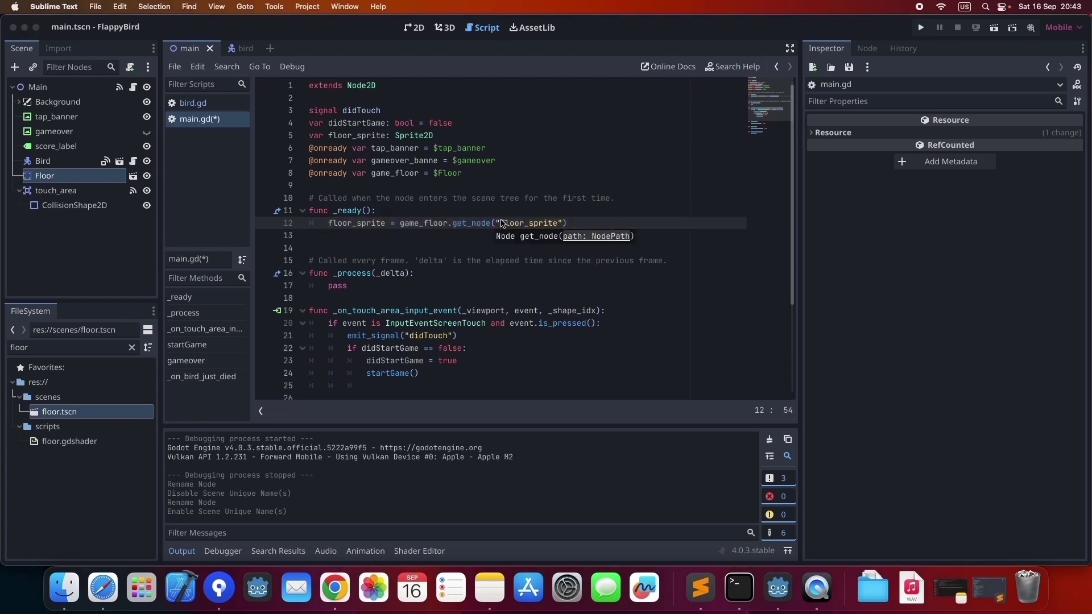
{"action": "left_click", "coordinate": [495, 223]}
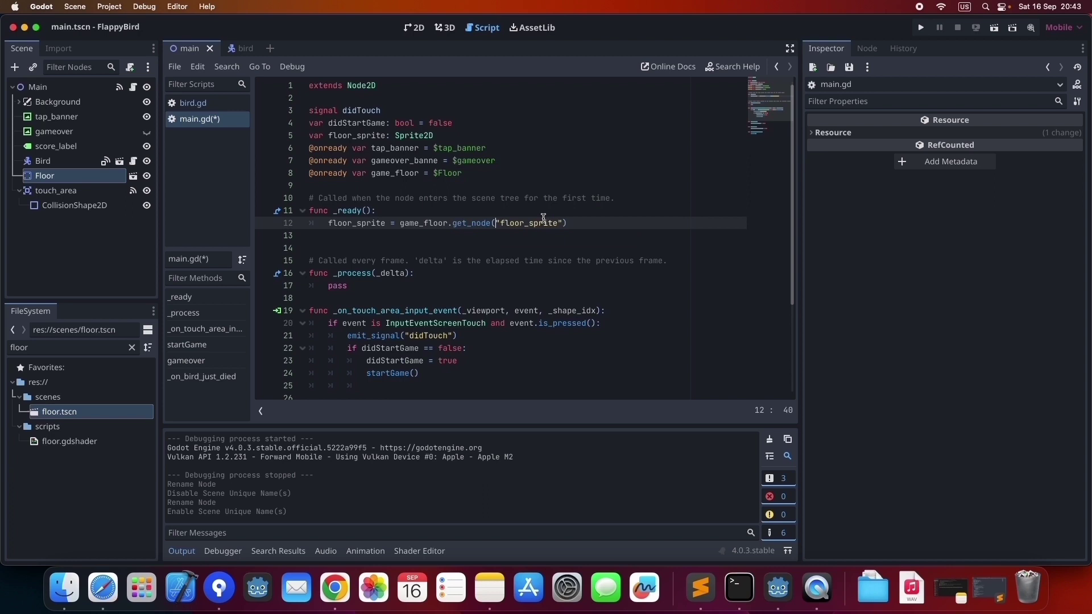
{"action": "type", "text": "%"}
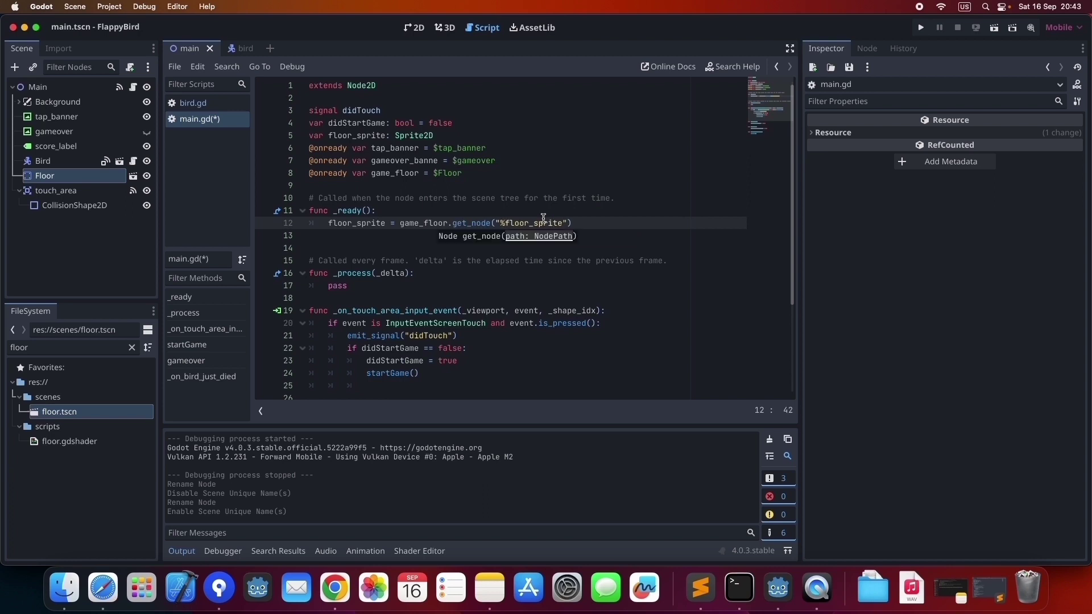
{"action": "left_click", "coordinate": [578, 223]}
{"action": "key", "text": "Return"}
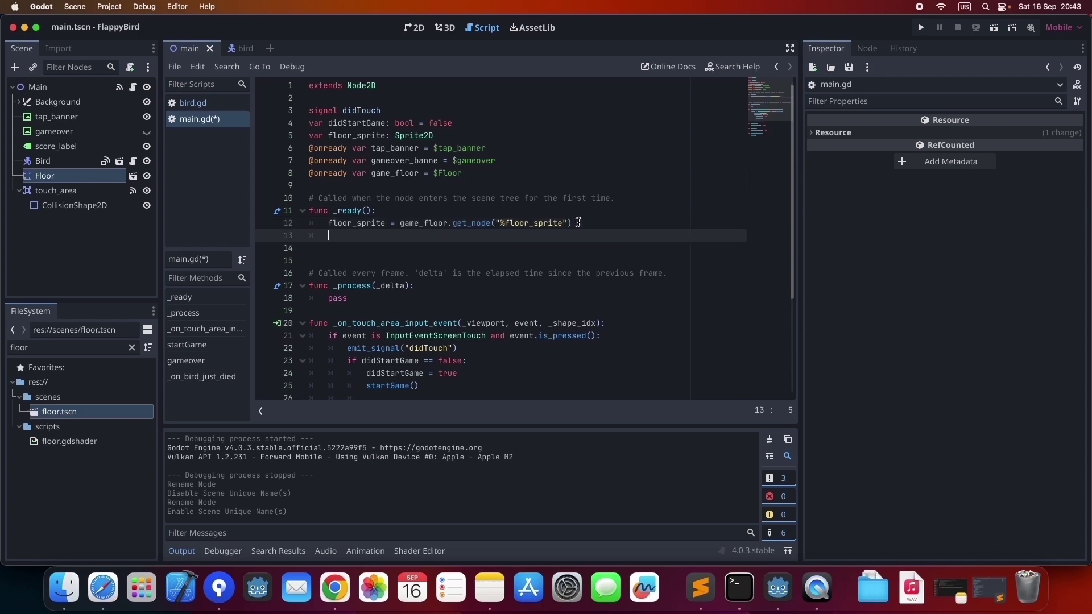
{"action": "type", "text": "fl"}
{"action": "key", "text": "Return"}
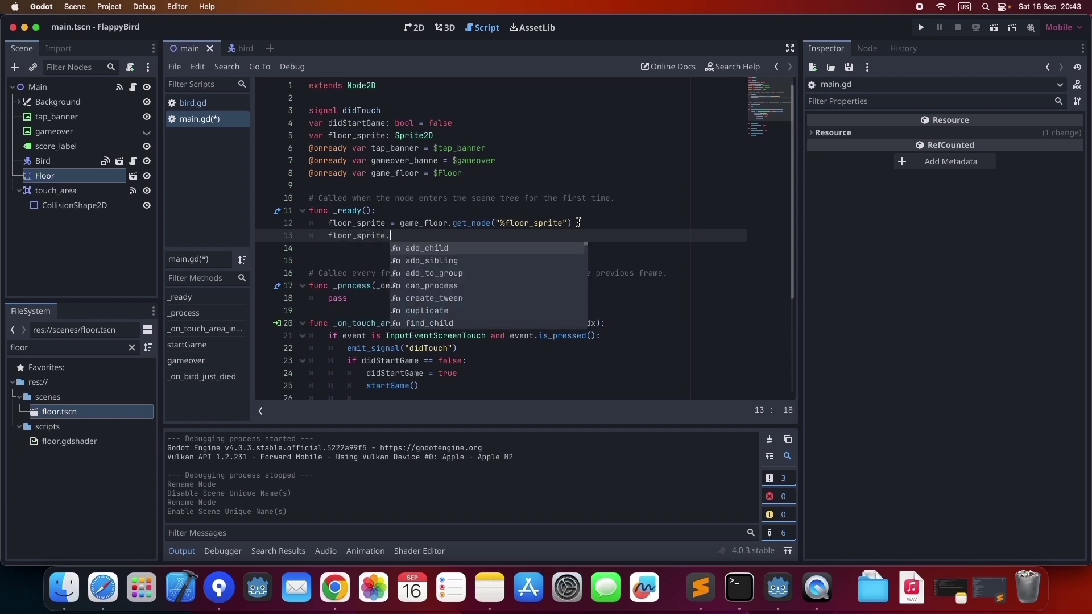
{"action": "left_click", "coordinate": [402, 237]}
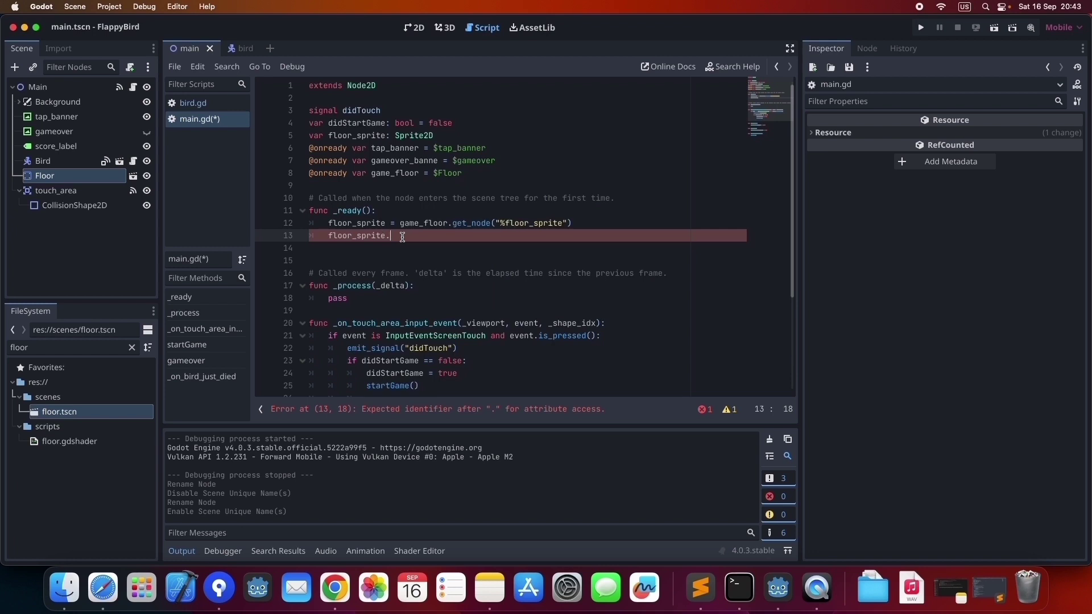
Step: Open floor.tscn to confirm floor_sprite's shader Speed is 0.5, then return to the main scene
{"action": "double_click", "coordinate": [62, 412]}
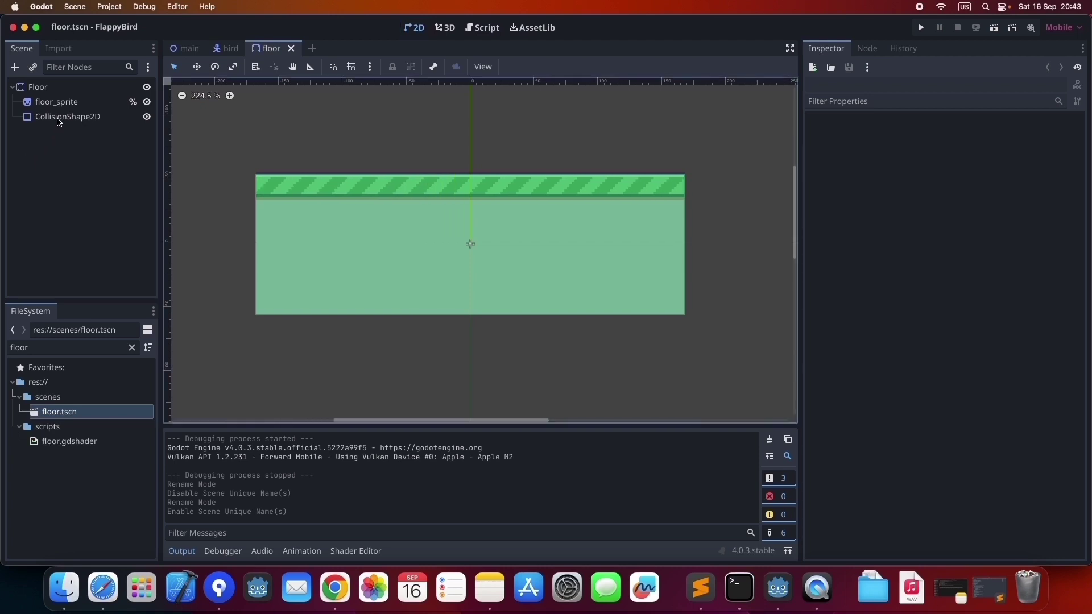
{"action": "left_click", "coordinate": [53, 104]}
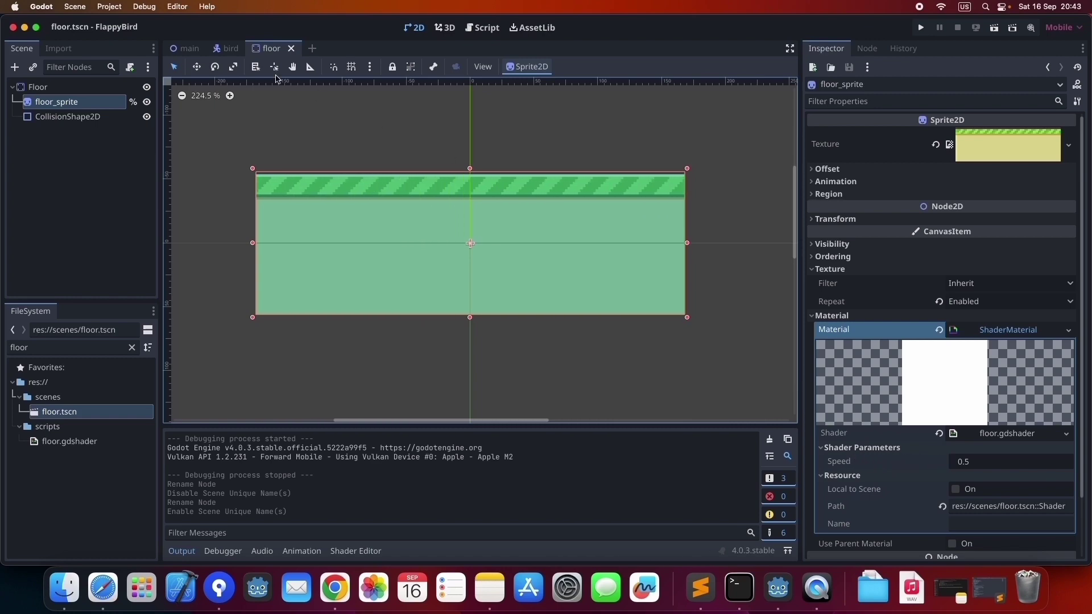
{"action": "left_click", "coordinate": [191, 48]}
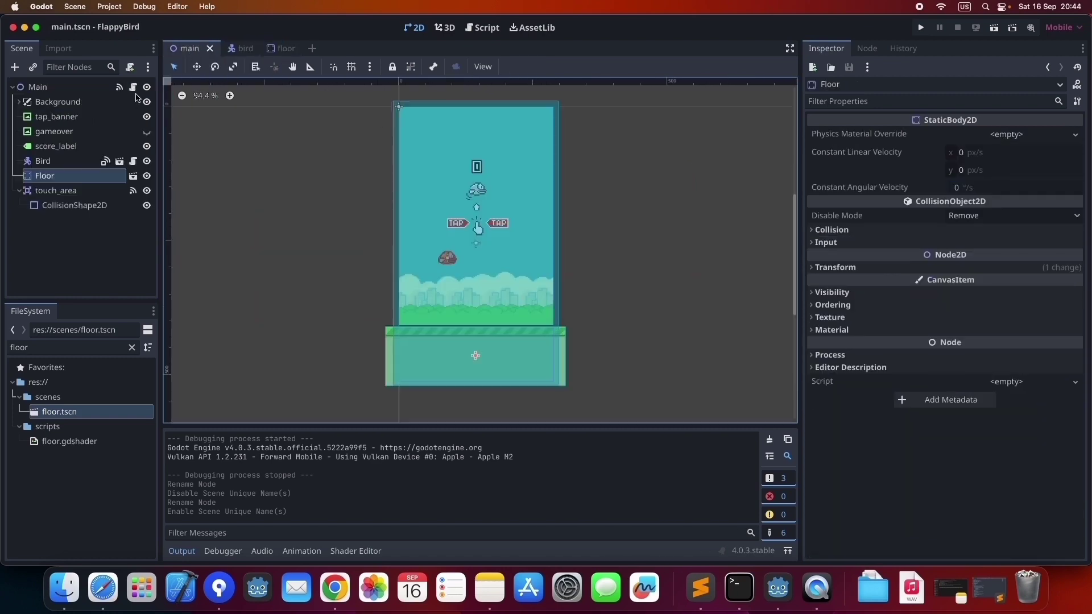
Step: In main.gd line 13, write floor_sprite.material.get_shader_parameter("speed", 0.28)
{"action": "left_click", "coordinate": [134, 88]}
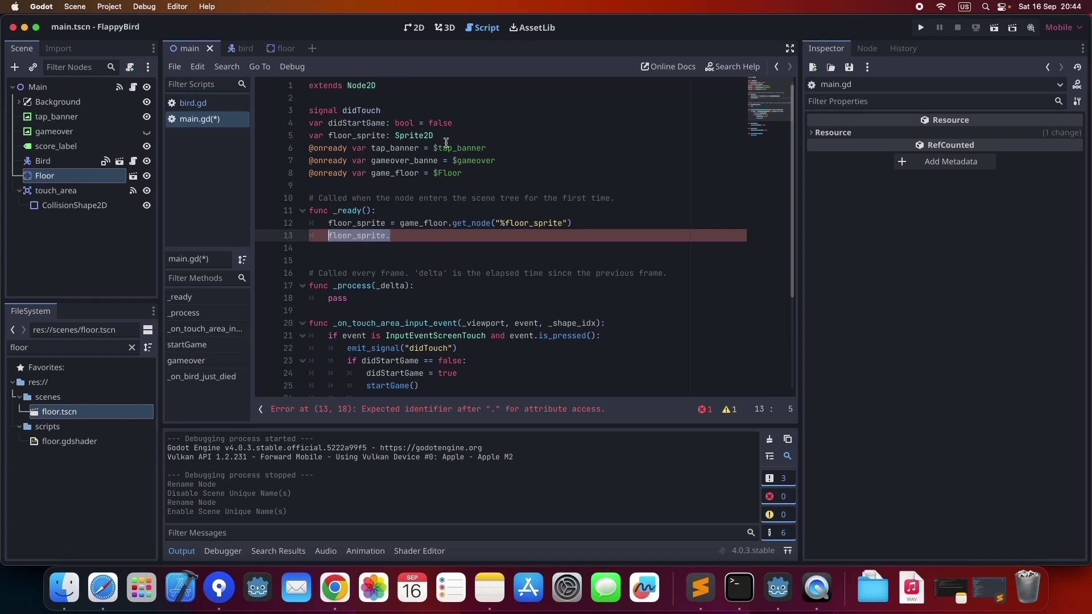
{"action": "left_click_drag", "start_coordinate": [441, 137], "coordinate": [332, 138]}
{"action": "left_click", "coordinate": [401, 237]}
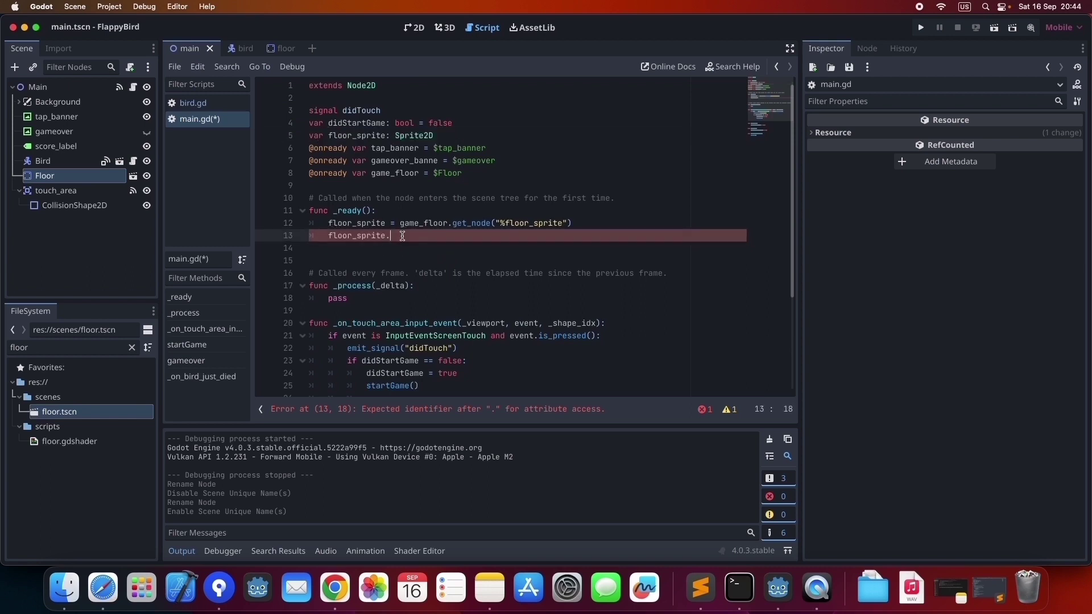
{"action": "type", "text": "me"}
{"action": "key", "text": "BackSpace"}
{"action": "type", "text": "a"}
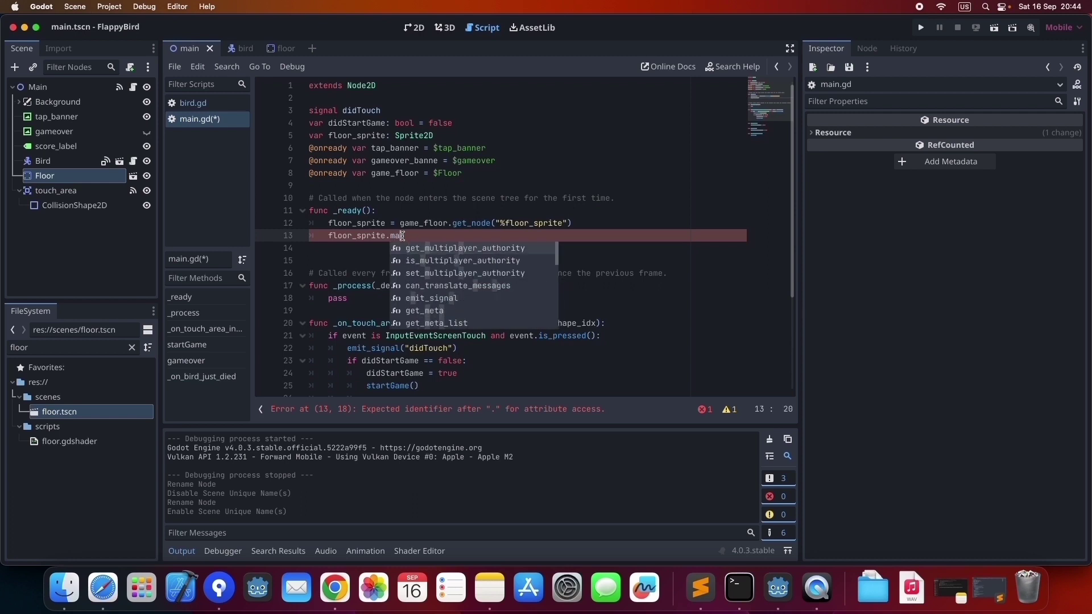
{"action": "type", "text": "teri"}
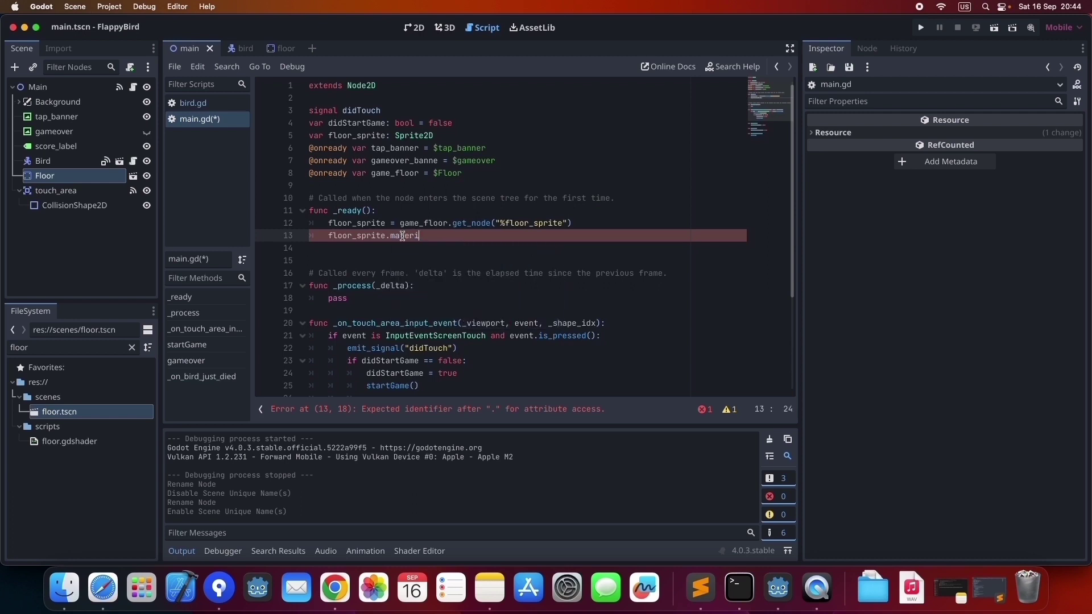
{"action": "type", "text": "al.get"}
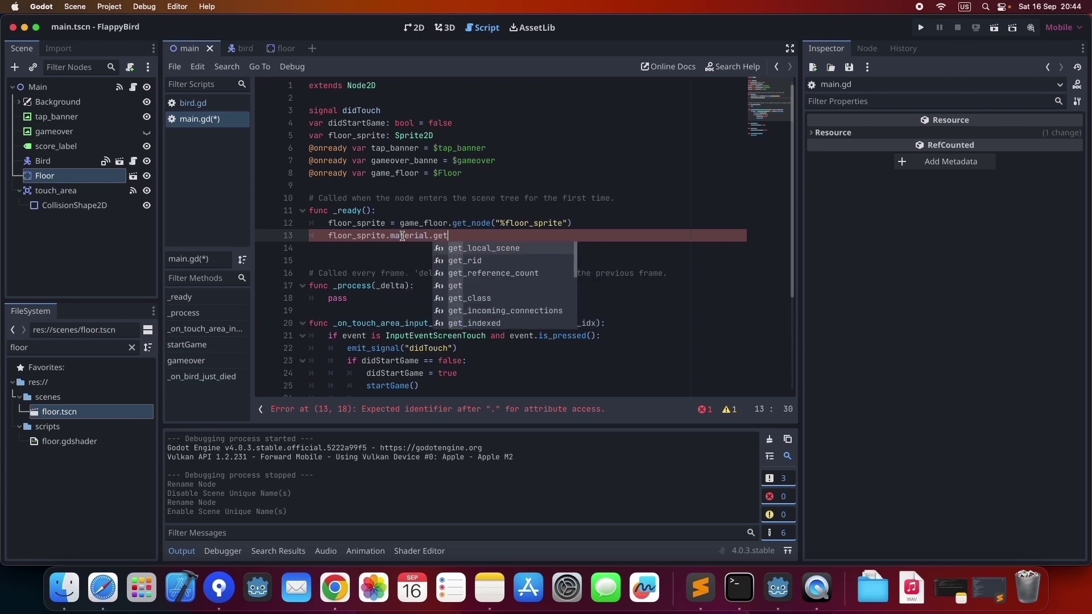
{"action": "type", "text": "_shader_"}
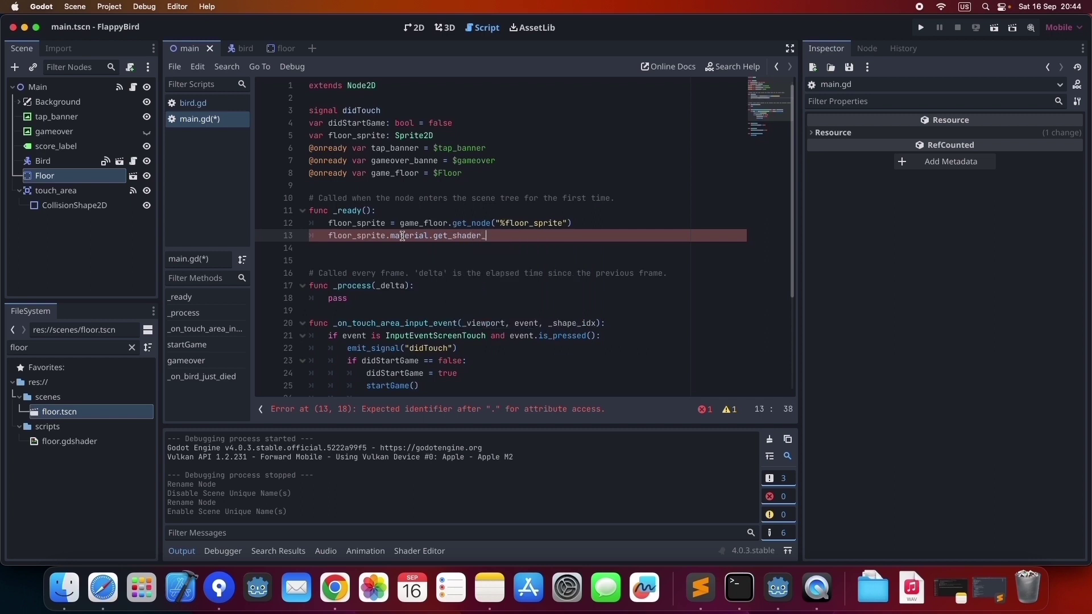
{"action": "type", "text": "param"}
{"action": "key", "text": "Return"}
{"action": "type", "text": "\"speed\")"}
{"action": "type", "text": " = 0.0"}
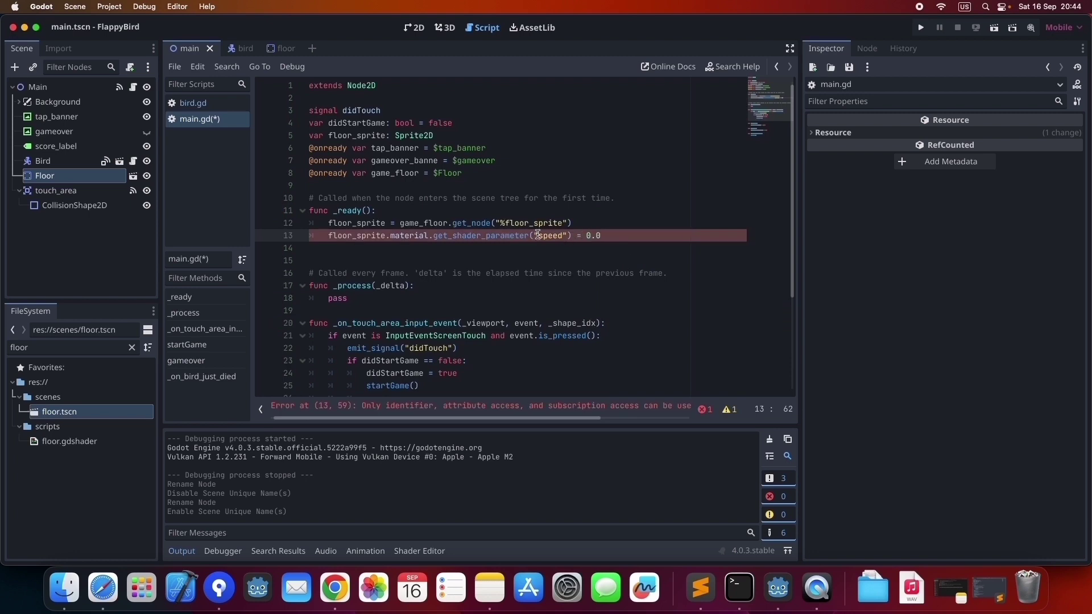
{"action": "left_click_drag", "start_coordinate": [537, 234], "coordinate": [602, 236]}
{"action": "type", "text": "\"speed\", 0.28)"}
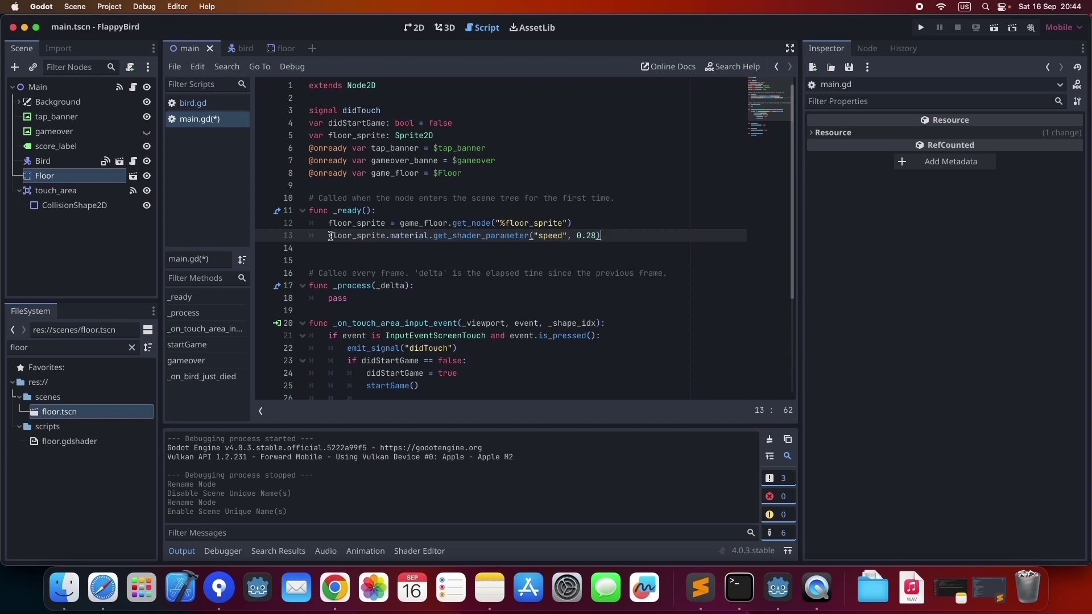
Step: Duplicate line 13 and comment out the copy to keep the 0.28 version below
{"action": "left_click_drag", "start_coordinate": [328, 235], "coordinate": [427, 235]}
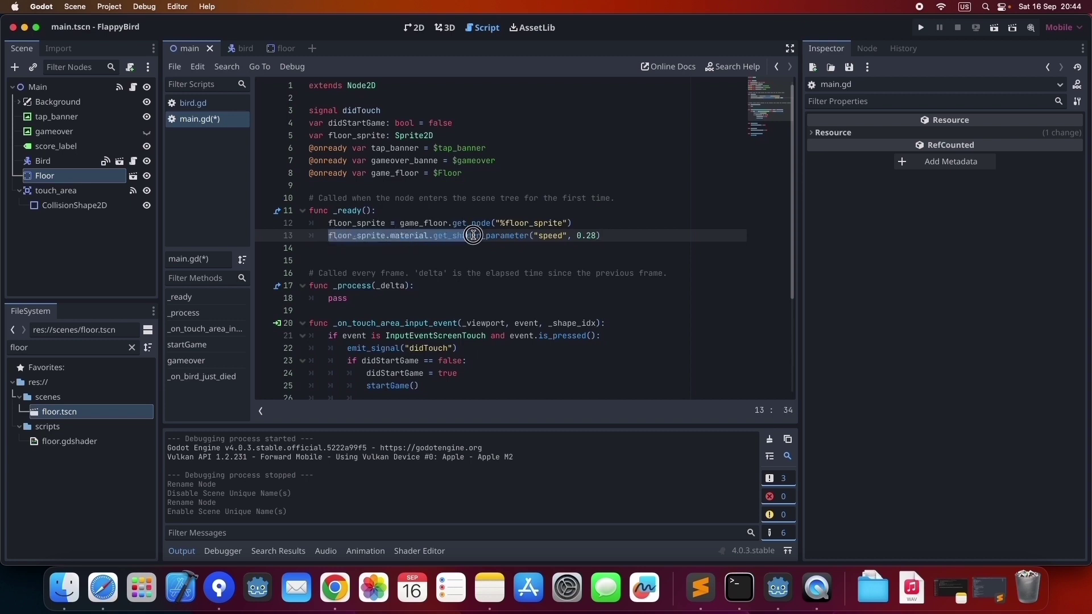
{"action": "mouse_move", "coordinate": [427, 236]}
{"action": "left_mouse_down"}
{"action": "mouse_move", "coordinate": [543, 236]}
{"action": "mouse_move", "coordinate": [533, 235]}
{"action": "left_mouse_up"}
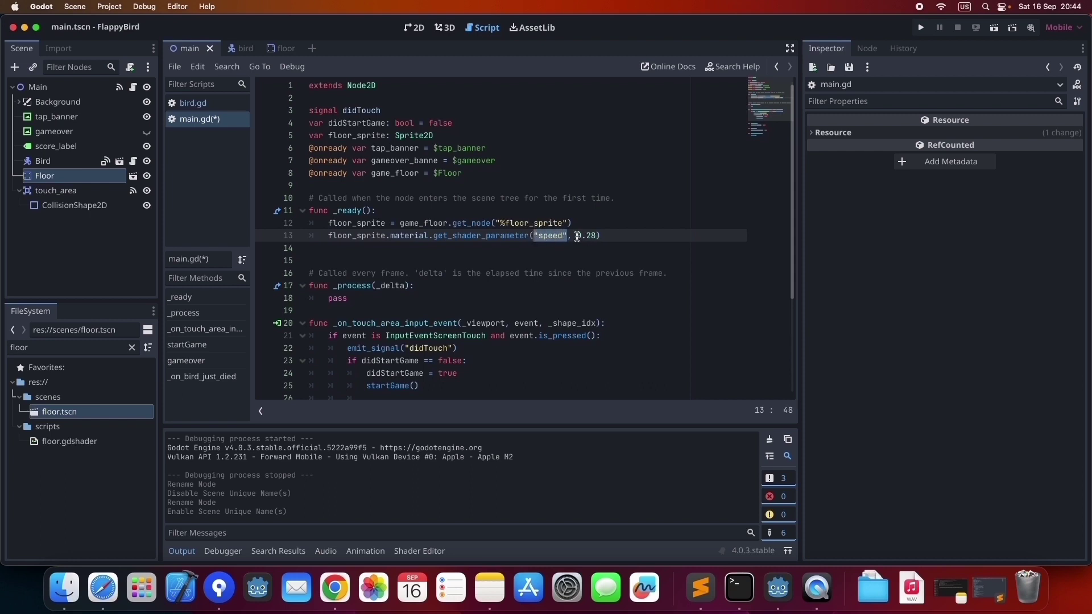
{"action": "left_click_drag", "start_coordinate": [586, 235], "coordinate": [596, 235]}
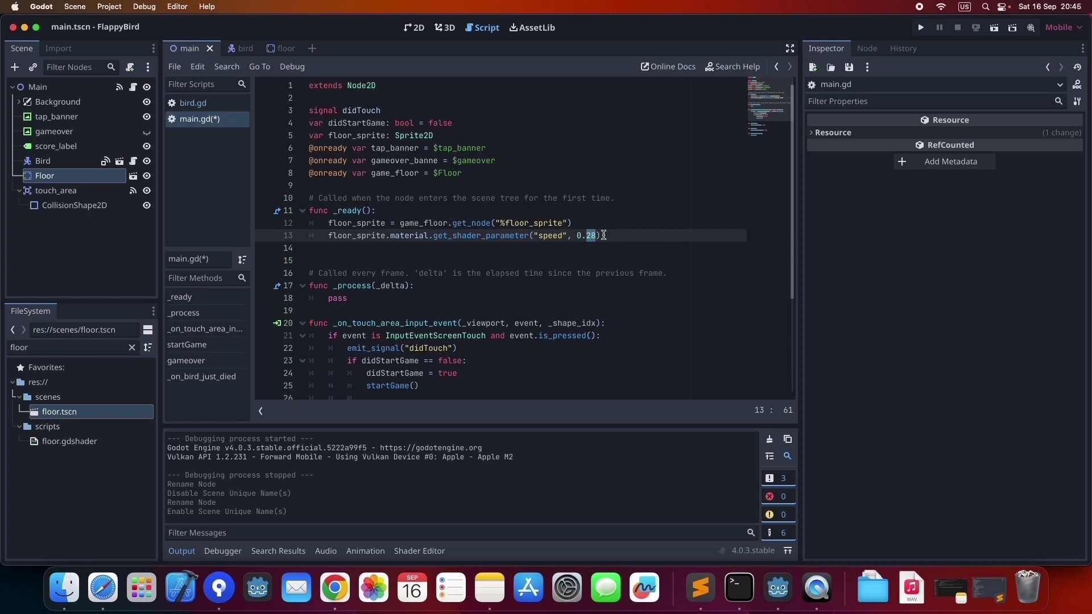
{"action": "triple_click", "coordinate": [604, 235]}
{"action": "key", "text": "super+shift+d"}
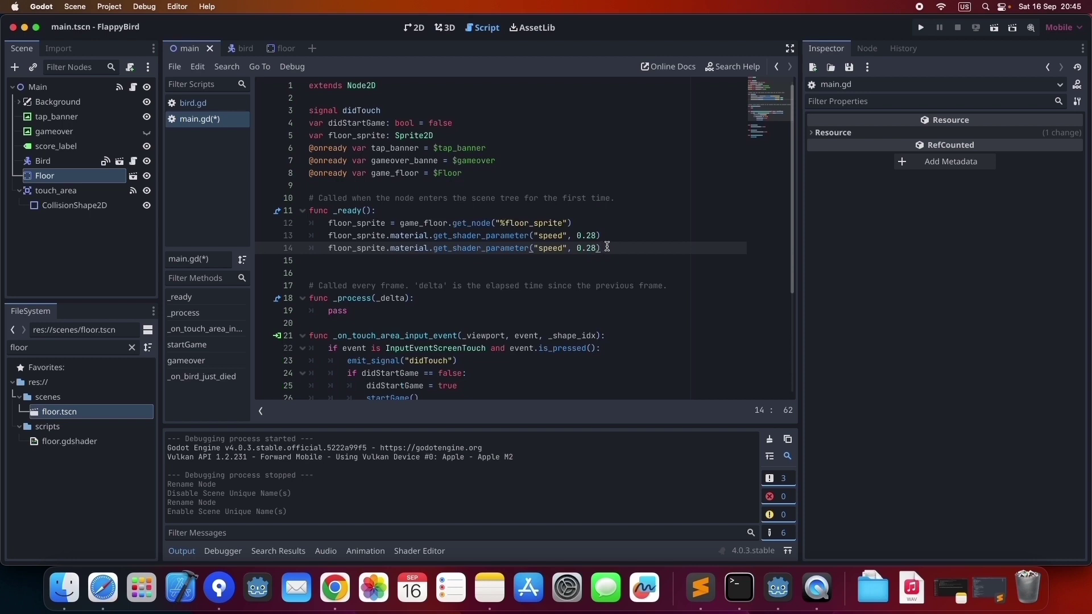
{"action": "key", "text": "super+k"}
{"action": "left_click", "coordinate": [591, 237]}
{"action": "type", "text": "0"}
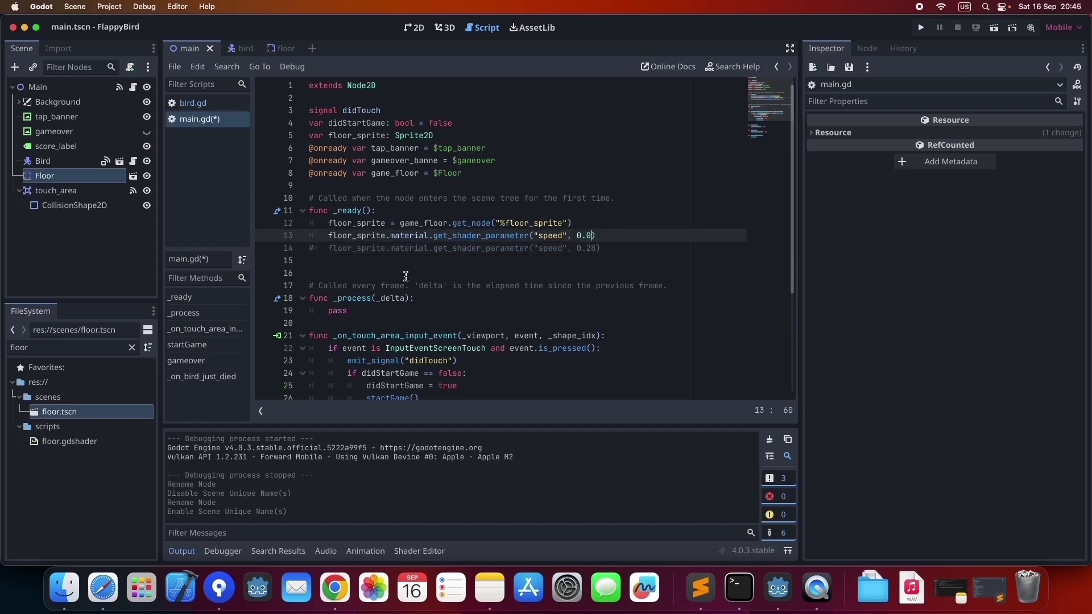
Step: Run the game and change get_shader_parameter to set_shader_parameter on line 13
{"action": "left_click", "coordinate": [920, 28]}
{"action": "left_click", "coordinate": [435, 223]}
{"action": "key", "text": "Delete"}
{"action": "type", "text": "s"}
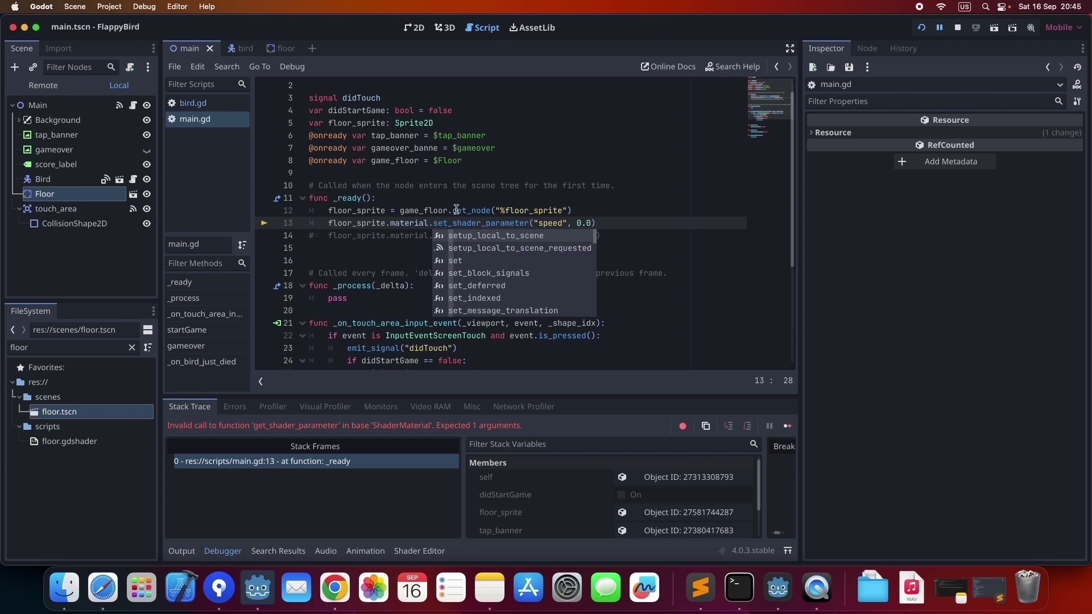
{"action": "key", "text": "Escape"}
{"action": "key", "text": "Up"}
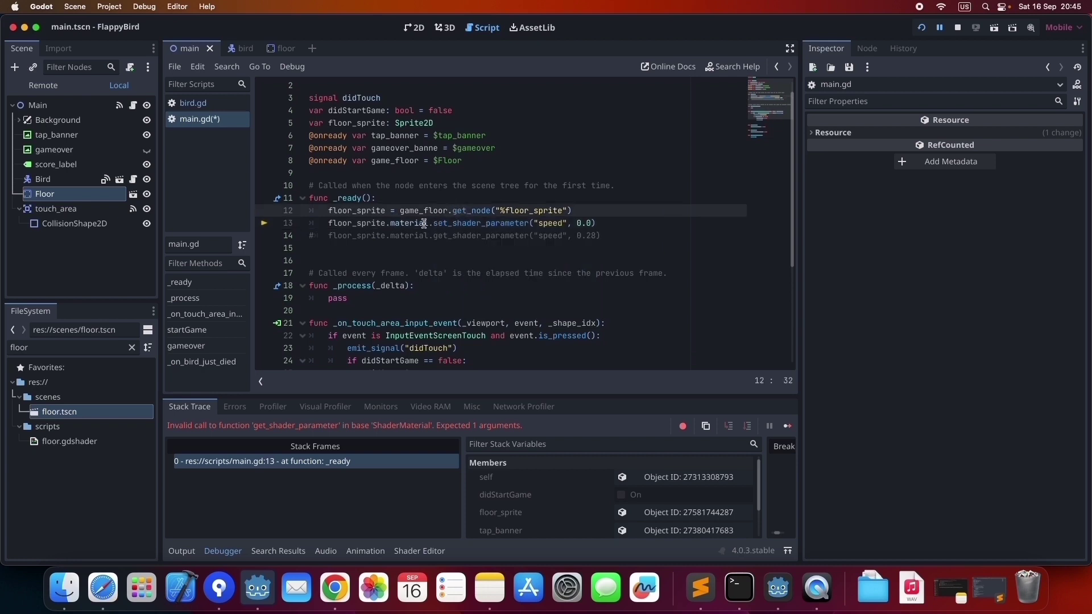
{"action": "left_click_drag", "start_coordinate": [329, 223], "coordinate": [573, 222]}
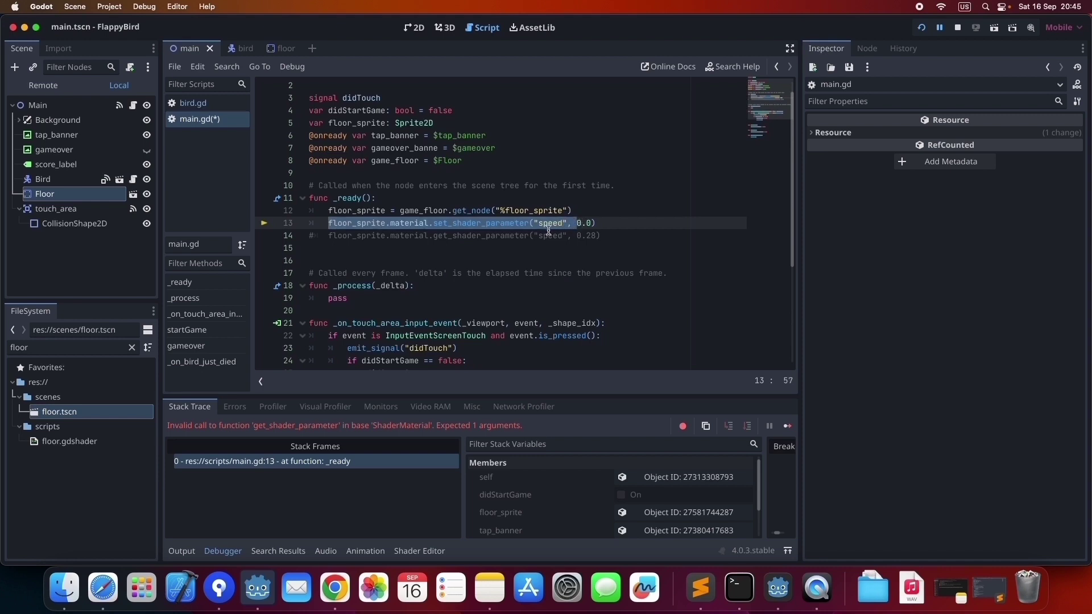
{"action": "left_click", "coordinate": [556, 235]}
Step: Stop, relaunch and briefly play-test the game, then close its window
{"action": "left_click", "coordinate": [958, 28]}
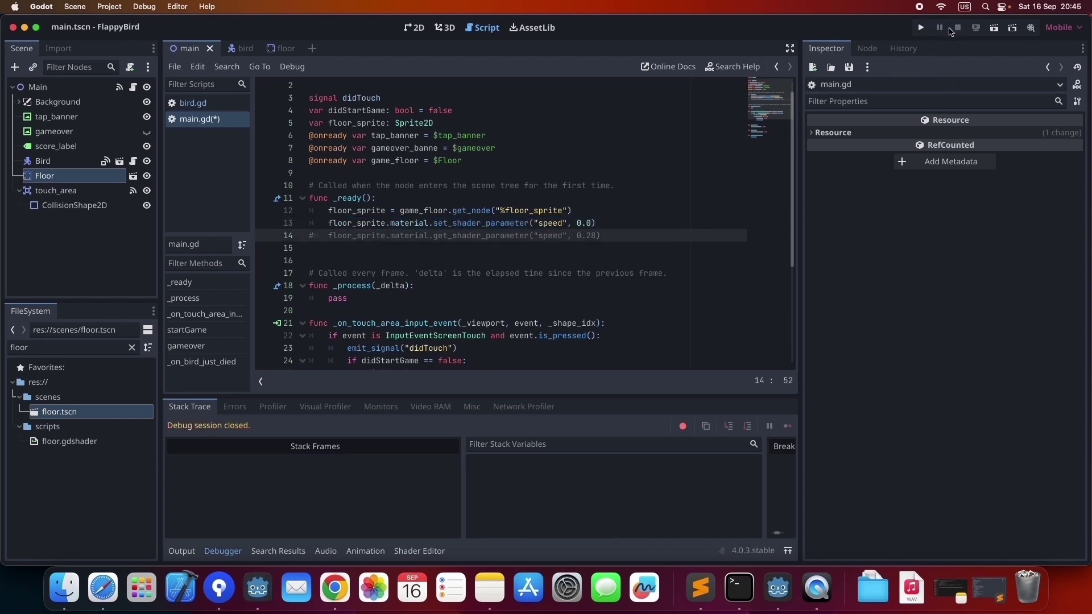
{"action": "left_click", "coordinate": [923, 28]}
{"action": "left_click", "coordinate": [510, 325]}
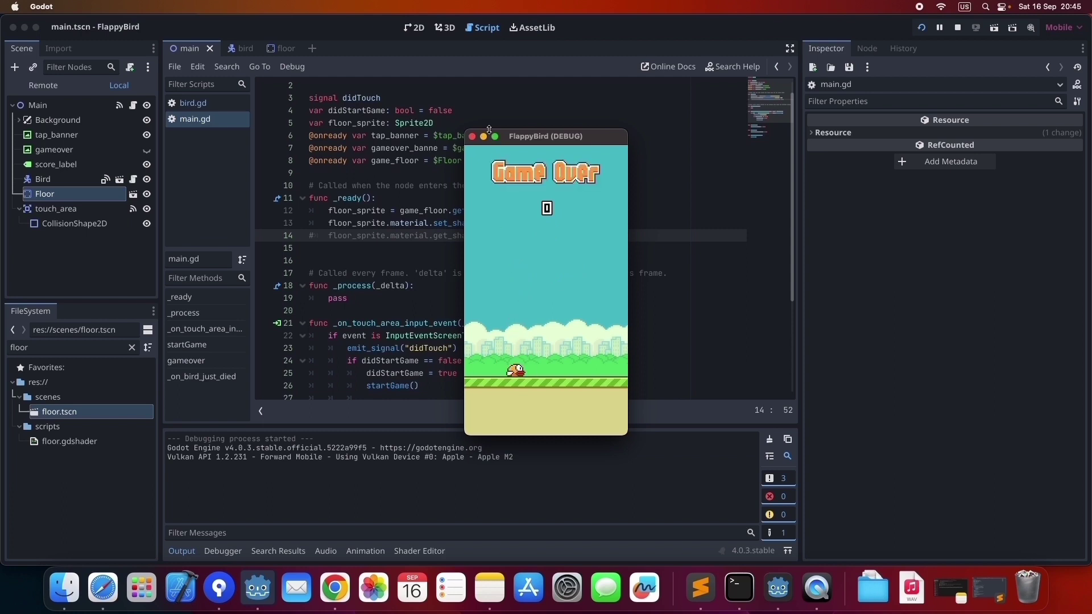
{"action": "left_click", "coordinate": [472, 136]}
Step: Delete the 0.0 speed line and uncomment the 0.28 speed line in _ready
{"action": "double_click", "coordinate": [458, 224]}
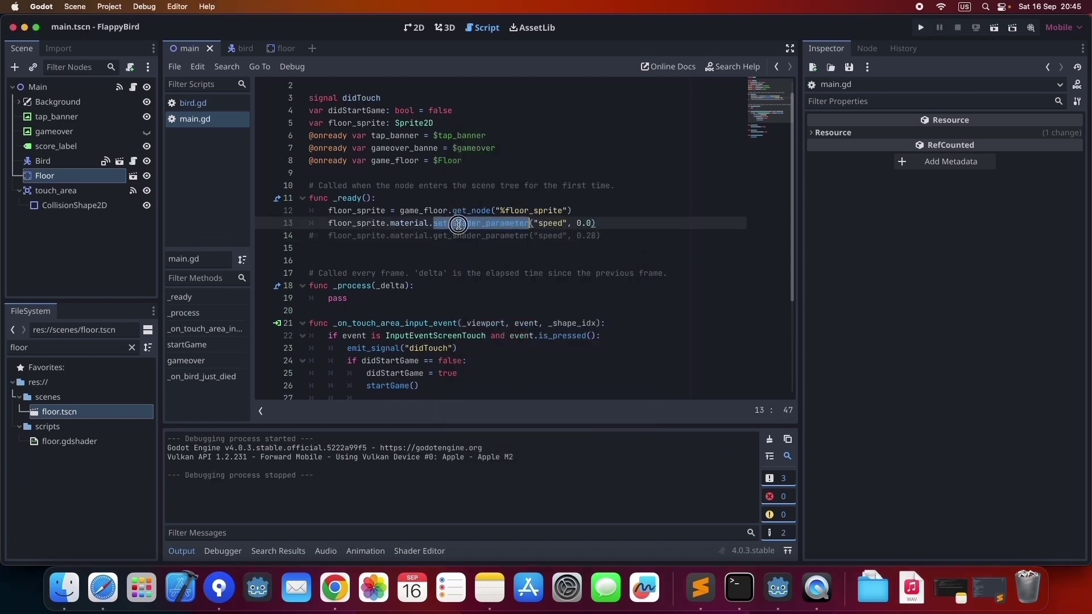
{"action": "triple_click", "coordinate": [458, 224]}
{"action": "key", "text": "BackSpace"}
{"action": "left_click", "coordinate": [317, 233]}
{"action": "key", "text": "super+k"}
{"action": "left_click", "coordinate": [341, 223]}
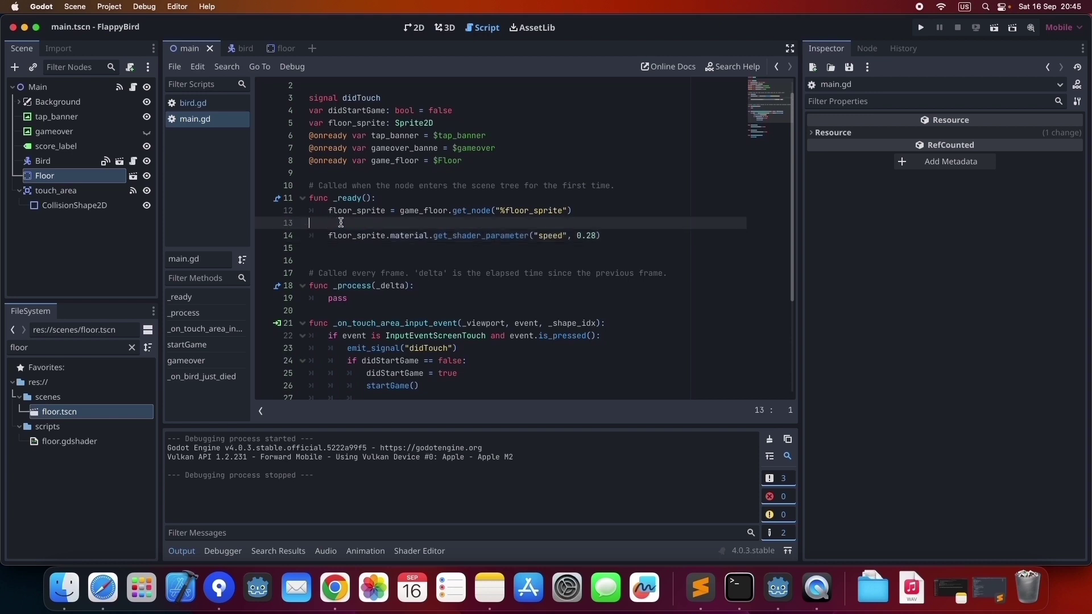
{"action": "key", "text": "BackSpace"}
Step: Change the restored line to set_shader_parameter and play-test the game until Game Over
{"action": "left_click", "coordinate": [920, 27]}
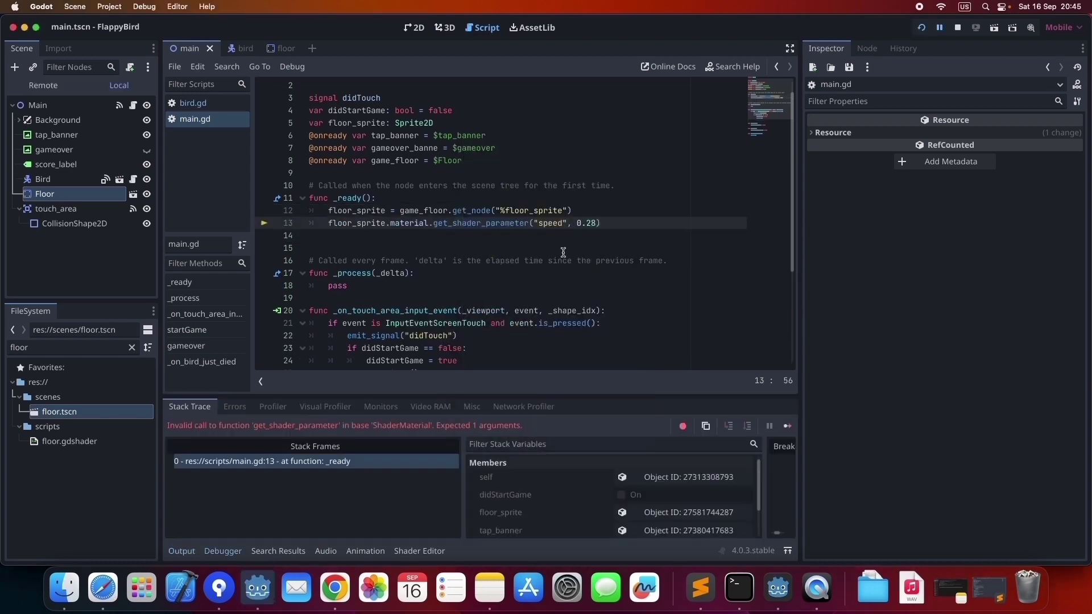
{"action": "left_click", "coordinate": [433, 223]}
{"action": "key", "text": "BackSpace"}
{"action": "type", "text": "s"}
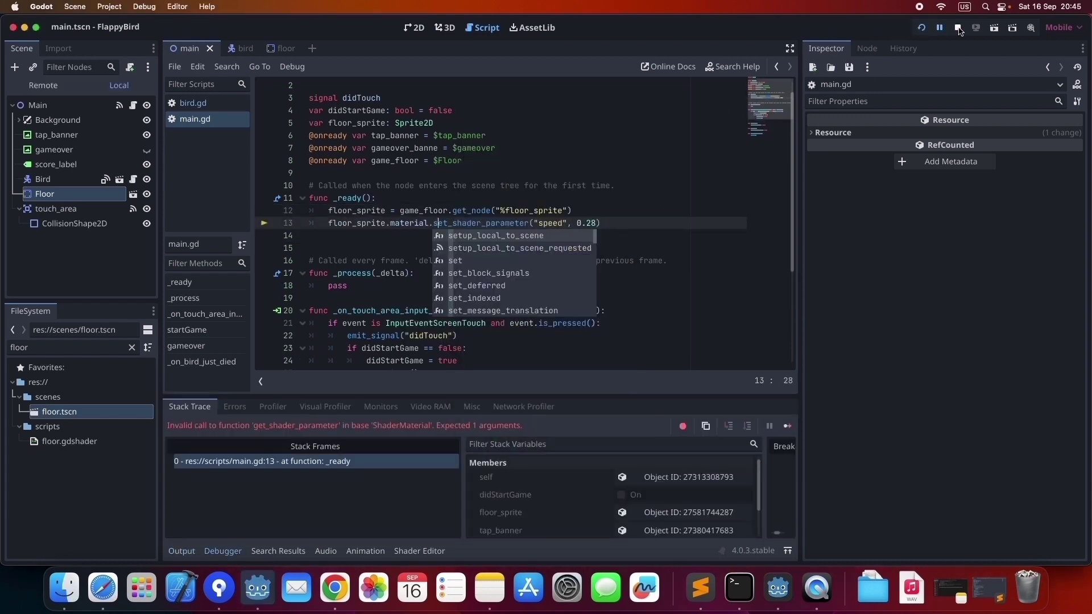
{"action": "left_click", "coordinate": [921, 27]}
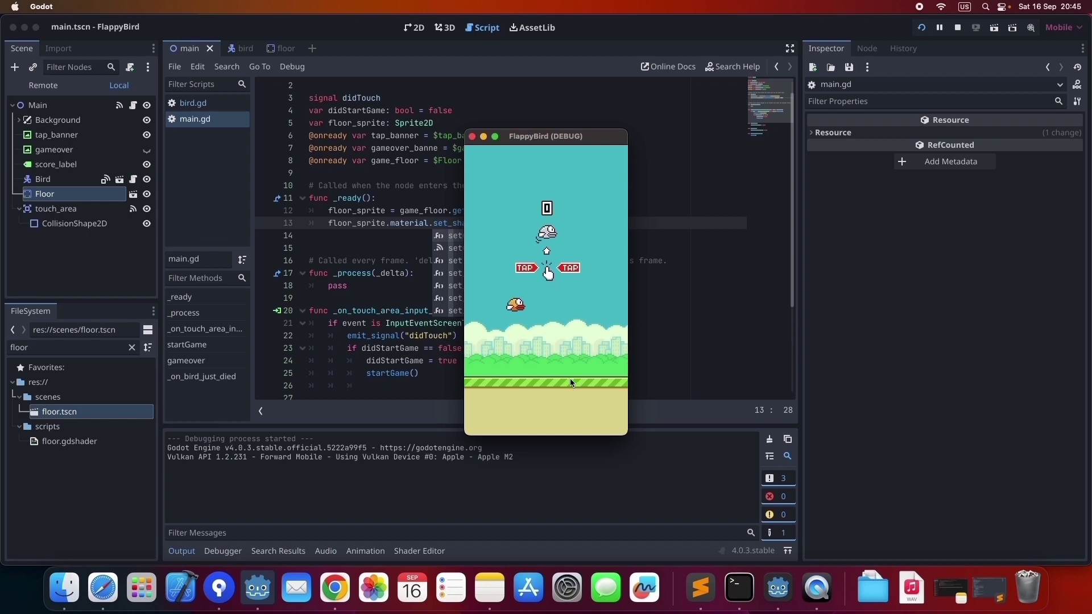
{"action": "left_click", "coordinate": [569, 346]}
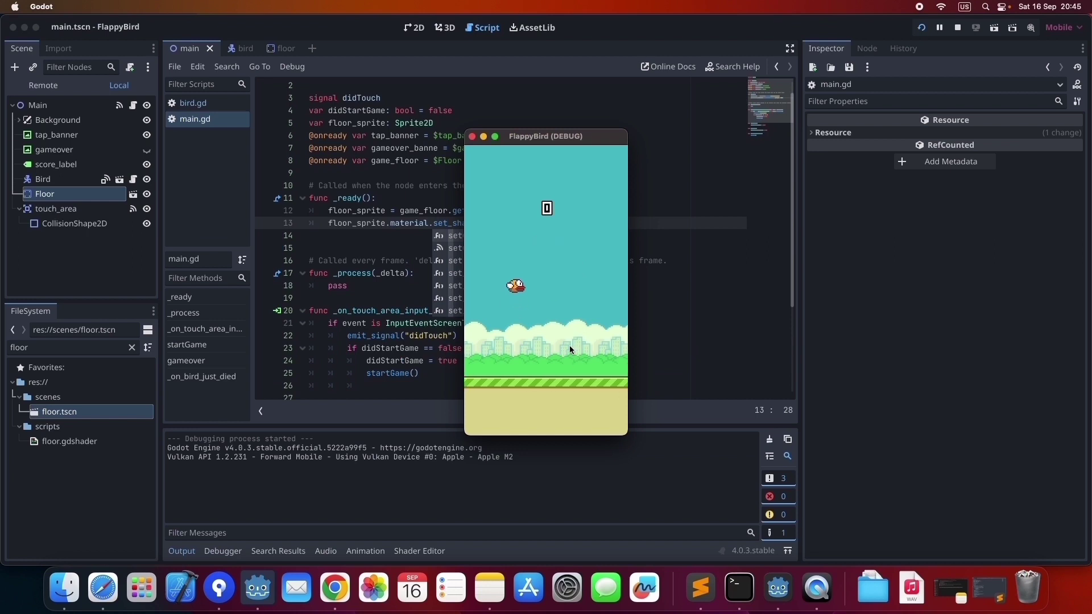
{"action": "left_click", "coordinate": [548, 311]}
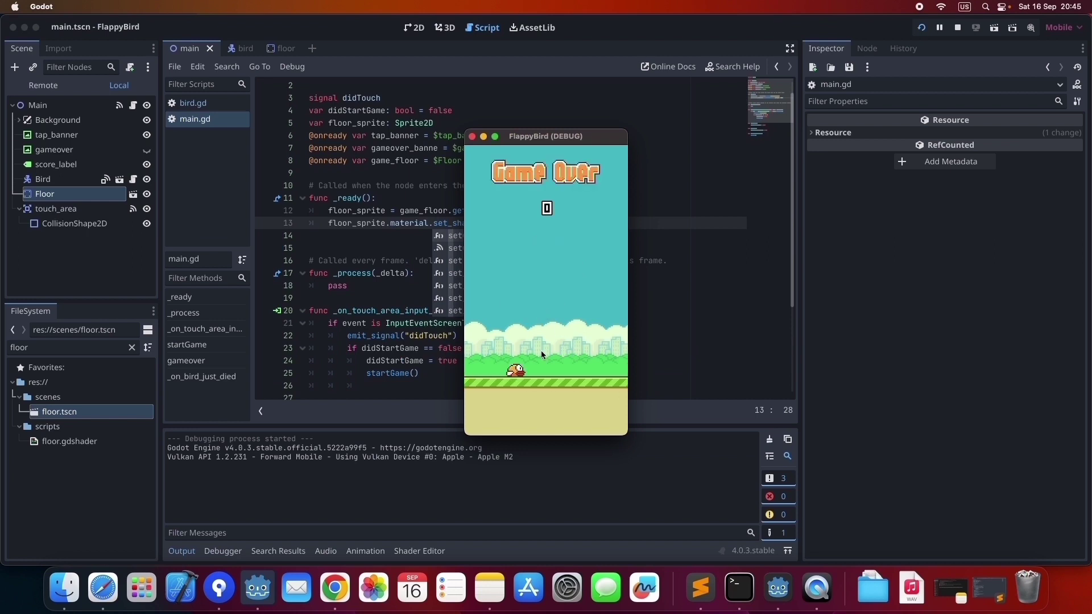
{"action": "left_click", "coordinate": [472, 137]}
{"action": "left_click", "coordinate": [291, 223]}
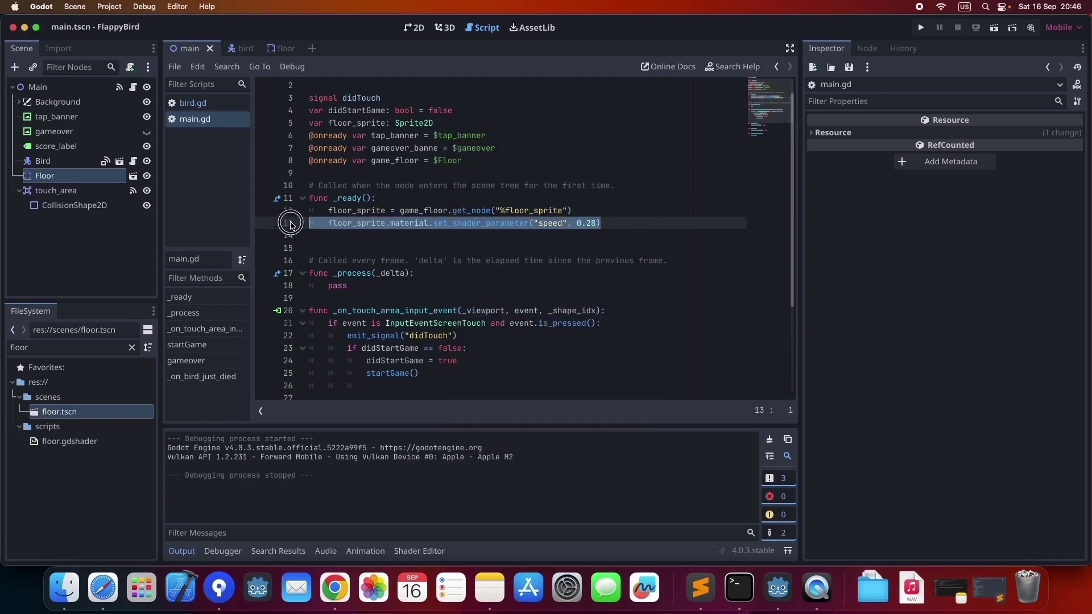
Step: Remove the blank line, then add set_shader_parameter("speed", 0.0) under the Game Over banner line
{"action": "left_click", "coordinate": [340, 243]}
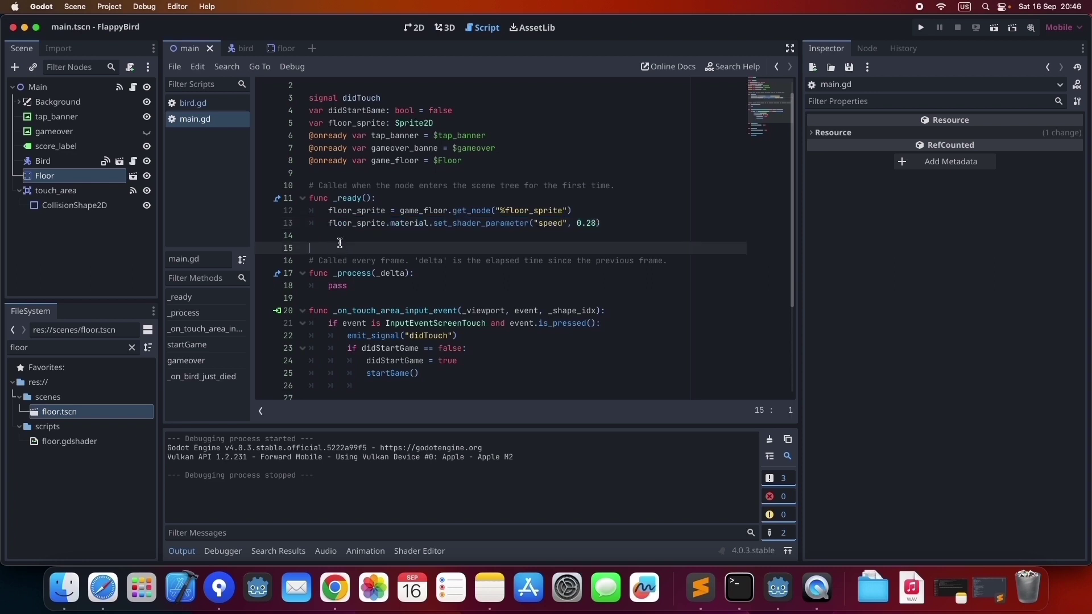
{"action": "key", "text": "BackSpace"}
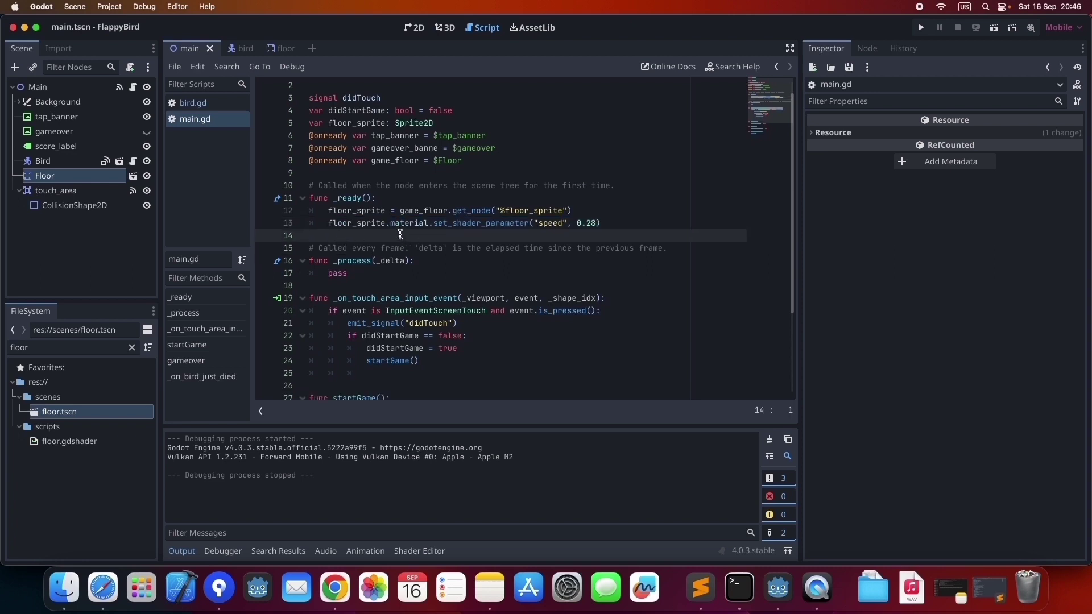
{"action": "double_click", "coordinate": [330, 209]}
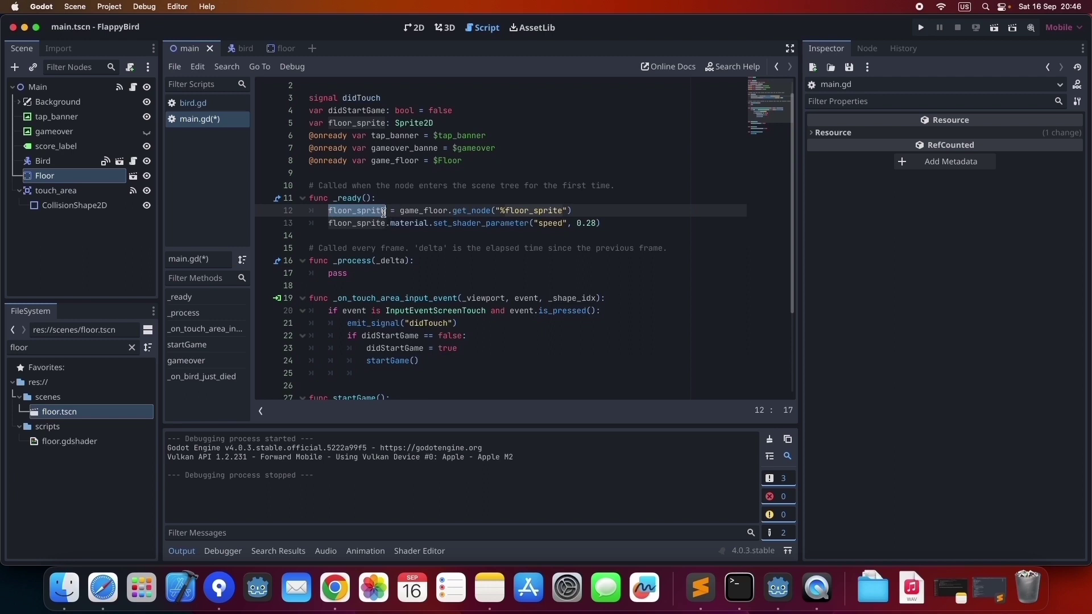
{"action": "scroll", "coordinate": [410, 220], "scroll_direction": "down", "scroll_amount": 3}
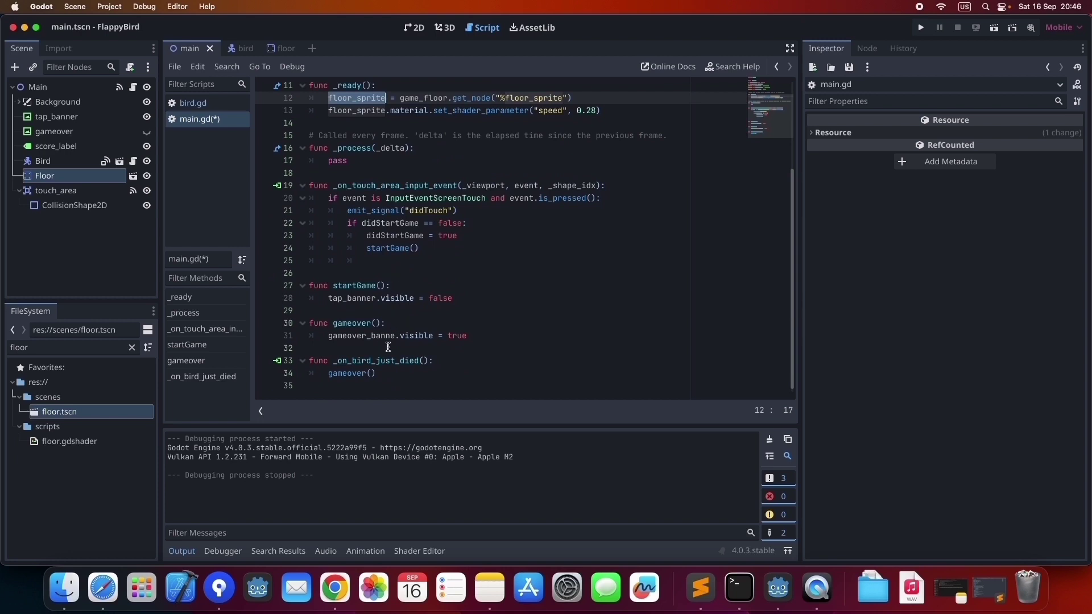
{"action": "left_click", "coordinate": [482, 334]}
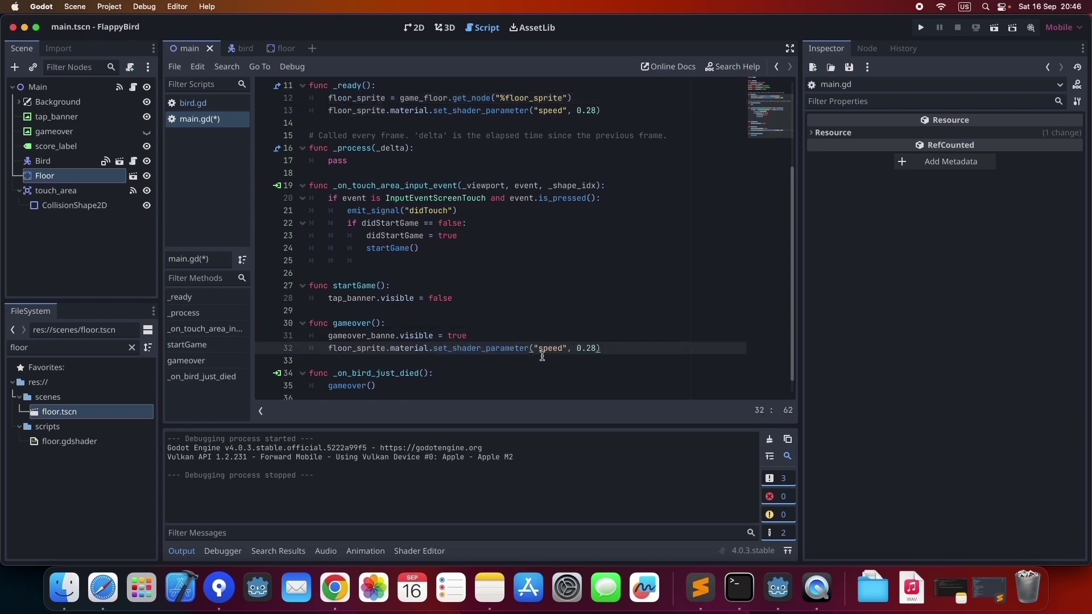
{"action": "double_click", "coordinate": [592, 347]}
{"action": "type", "text": "0"}
{"action": "left_click_drag", "start_coordinate": [328, 348], "coordinate": [517, 342]}
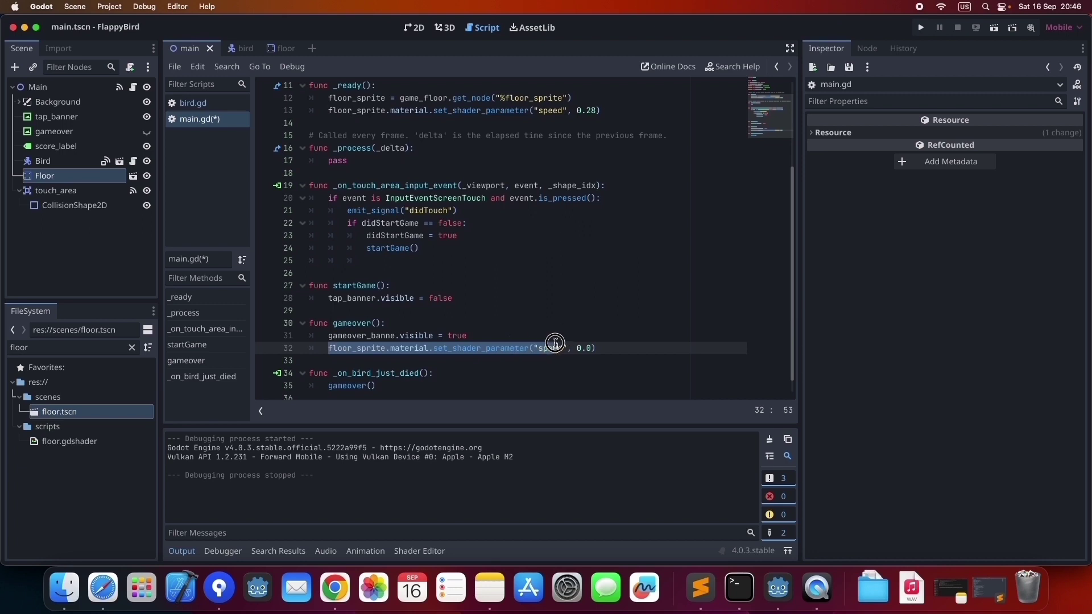
{"action": "left_click_drag", "start_coordinate": [518, 342], "coordinate": [580, 337]}
Step: Save and run the game, flapping until Game Over, then close the window
{"action": "left_click", "coordinate": [921, 28]}
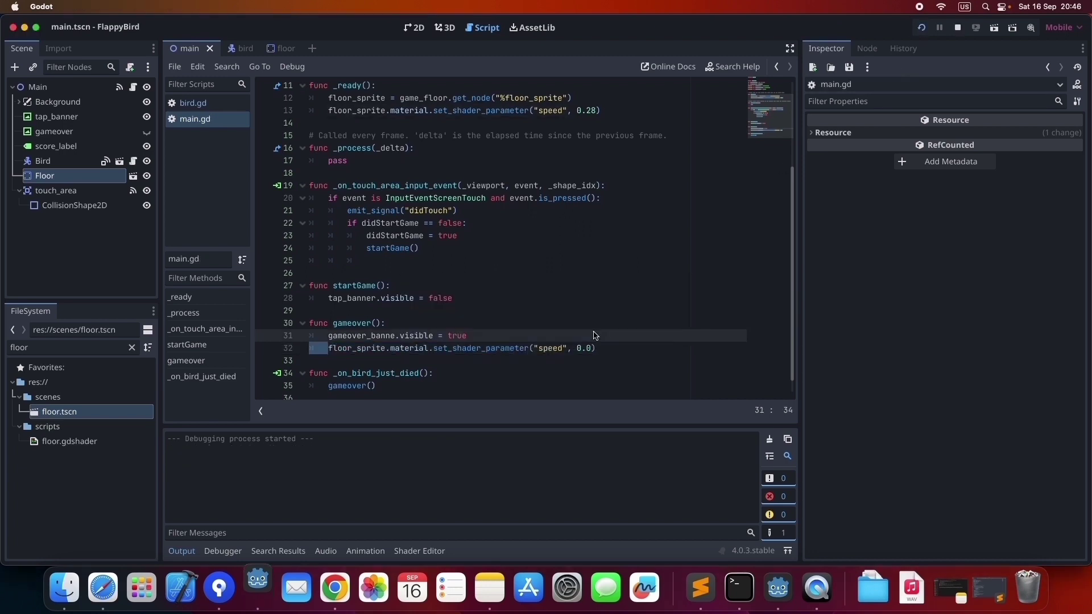
{"action": "left_click", "coordinate": [546, 371]}
{"action": "left_click", "coordinate": [546, 371]}
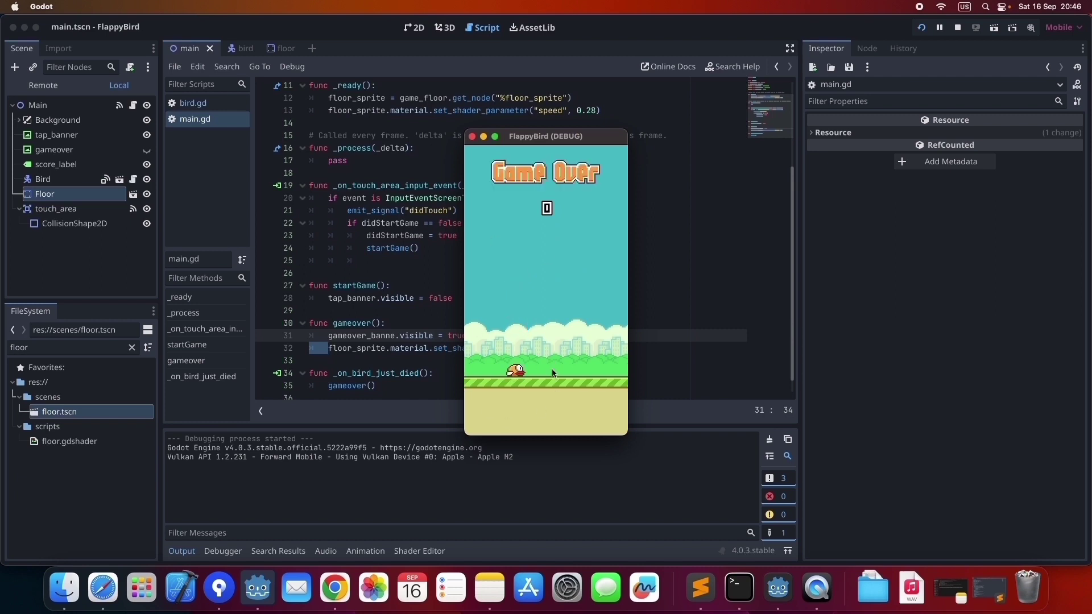
{"action": "left_click", "coordinate": [472, 137]}
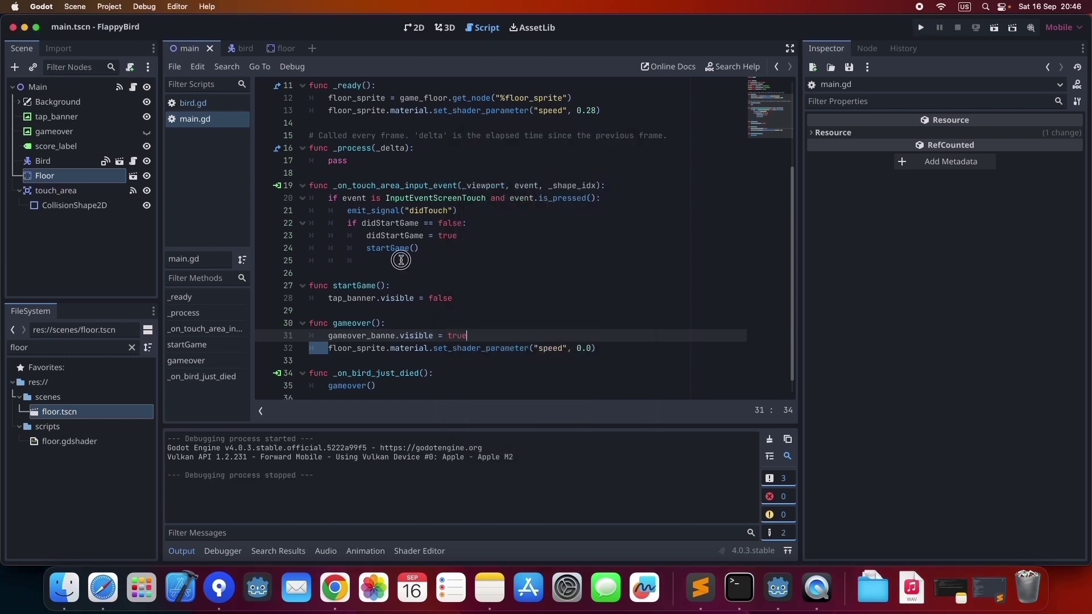
Step: Delete the empty line 25 after the startGame() call
{"action": "left_click", "coordinate": [401, 260]}
{"action": "key", "text": "BackSpace"}
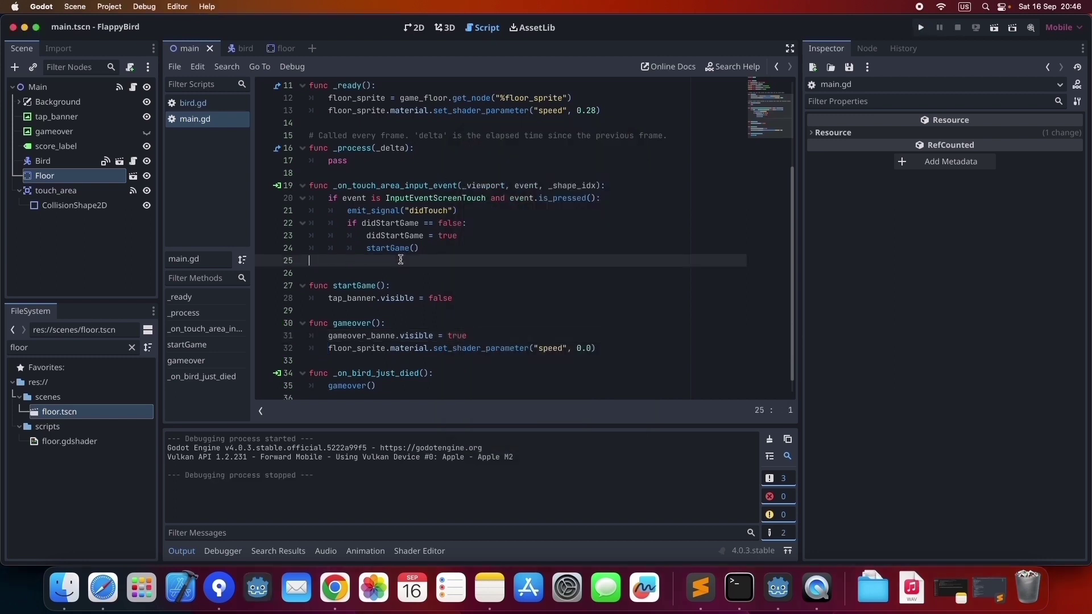
{"action": "key", "text": "BackSpace"}
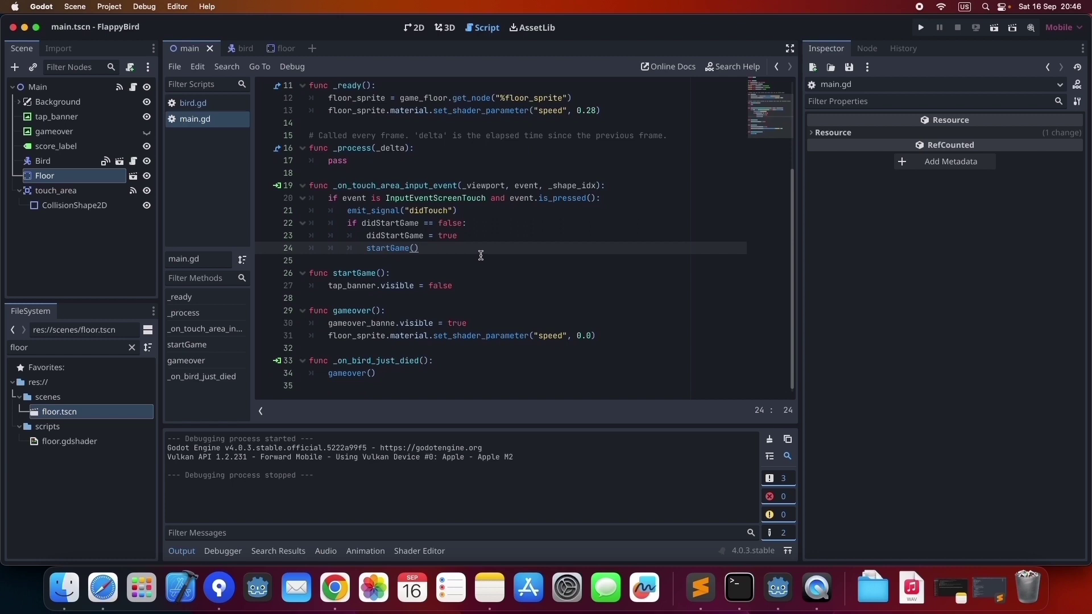
{"action": "scroll", "coordinate": [492, 247], "scroll_direction": "up", "scroll_amount": 2}
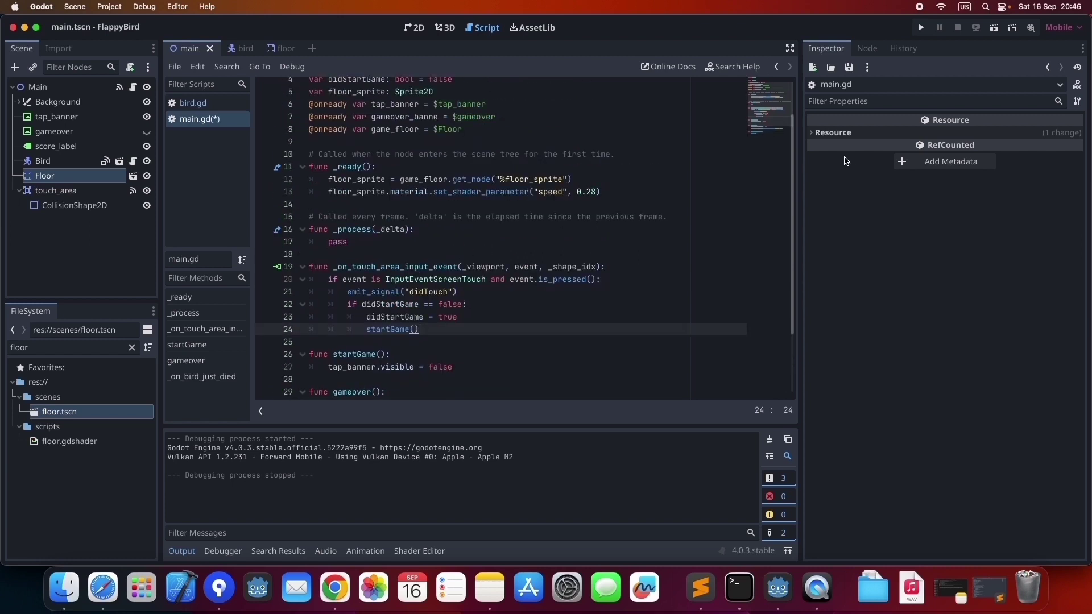